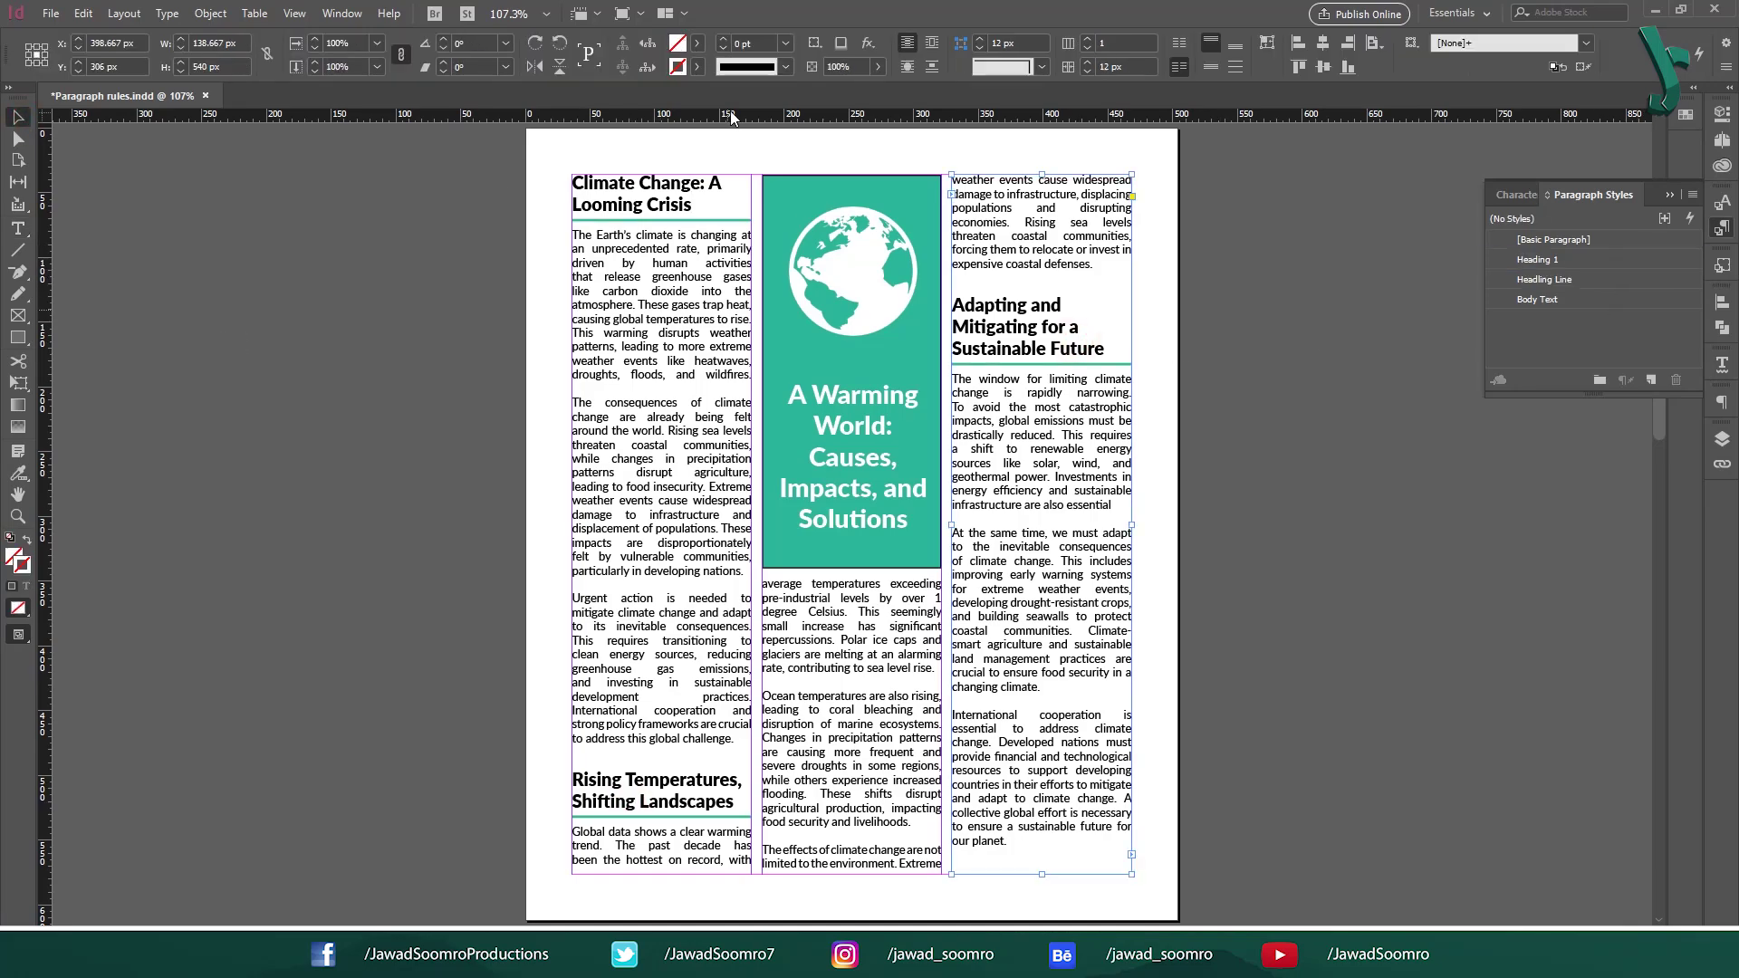
- Apply the Headling Line style to the Looming Crisis and Sustainable Future headings
{"action": "left_click", "coordinate": [1263, 294]}
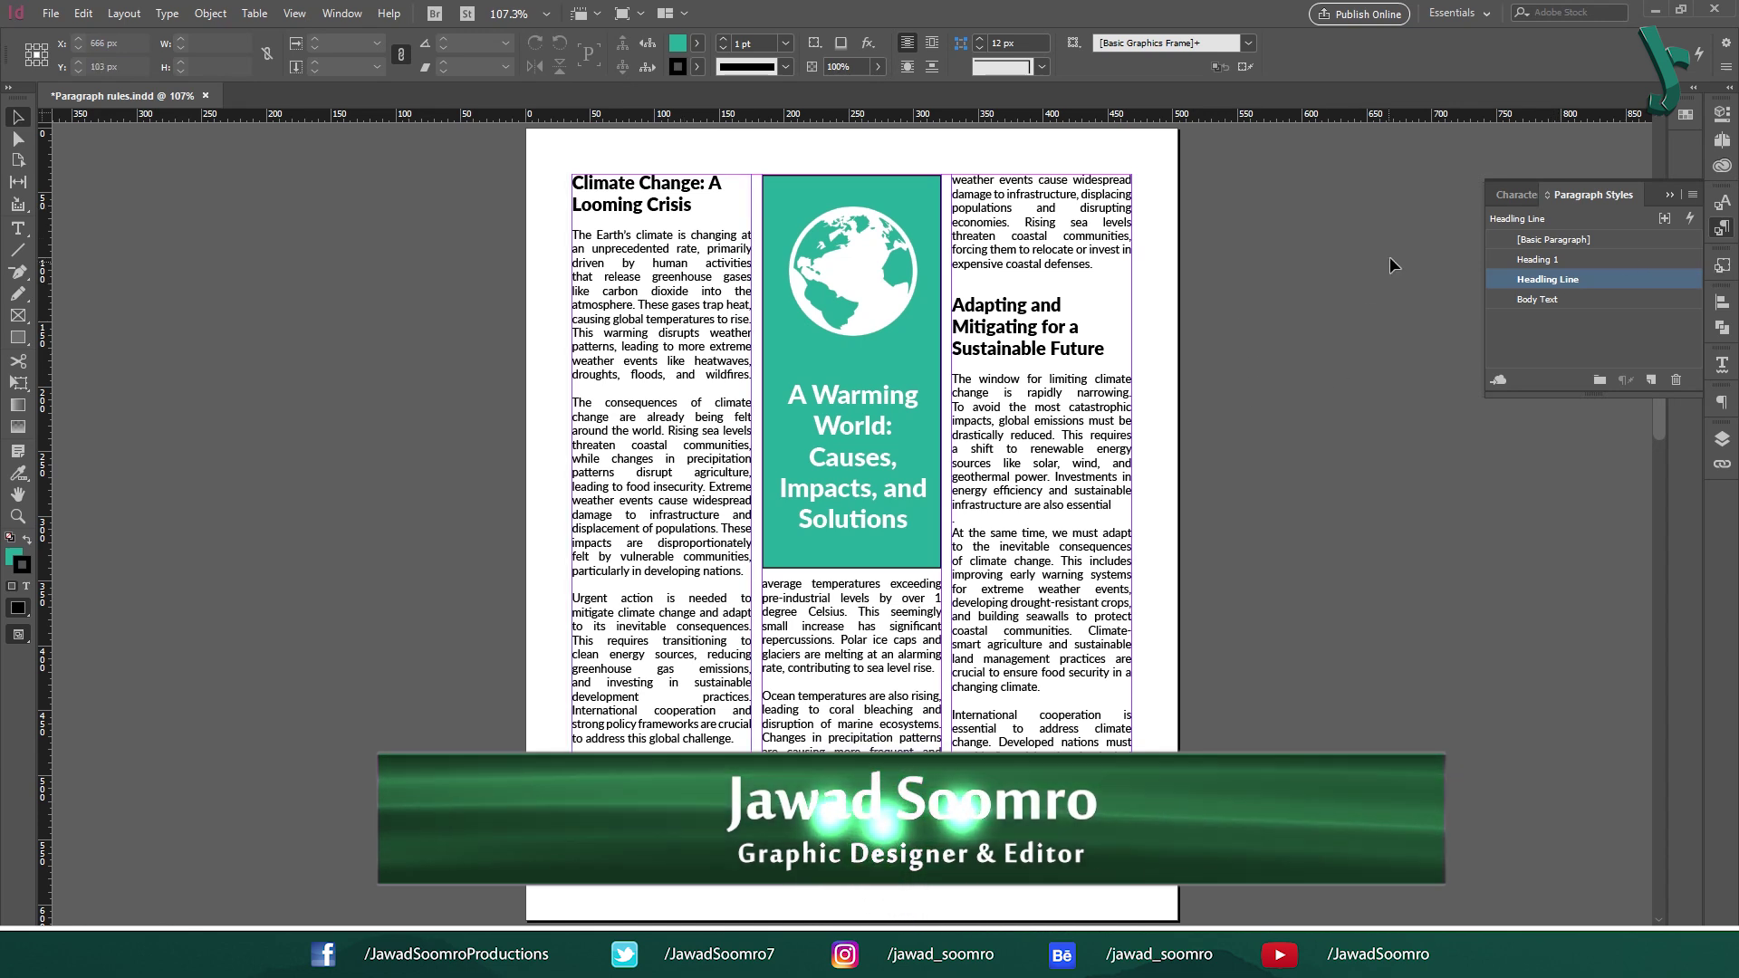
{"action": "double_click", "coordinate": [706, 207]}
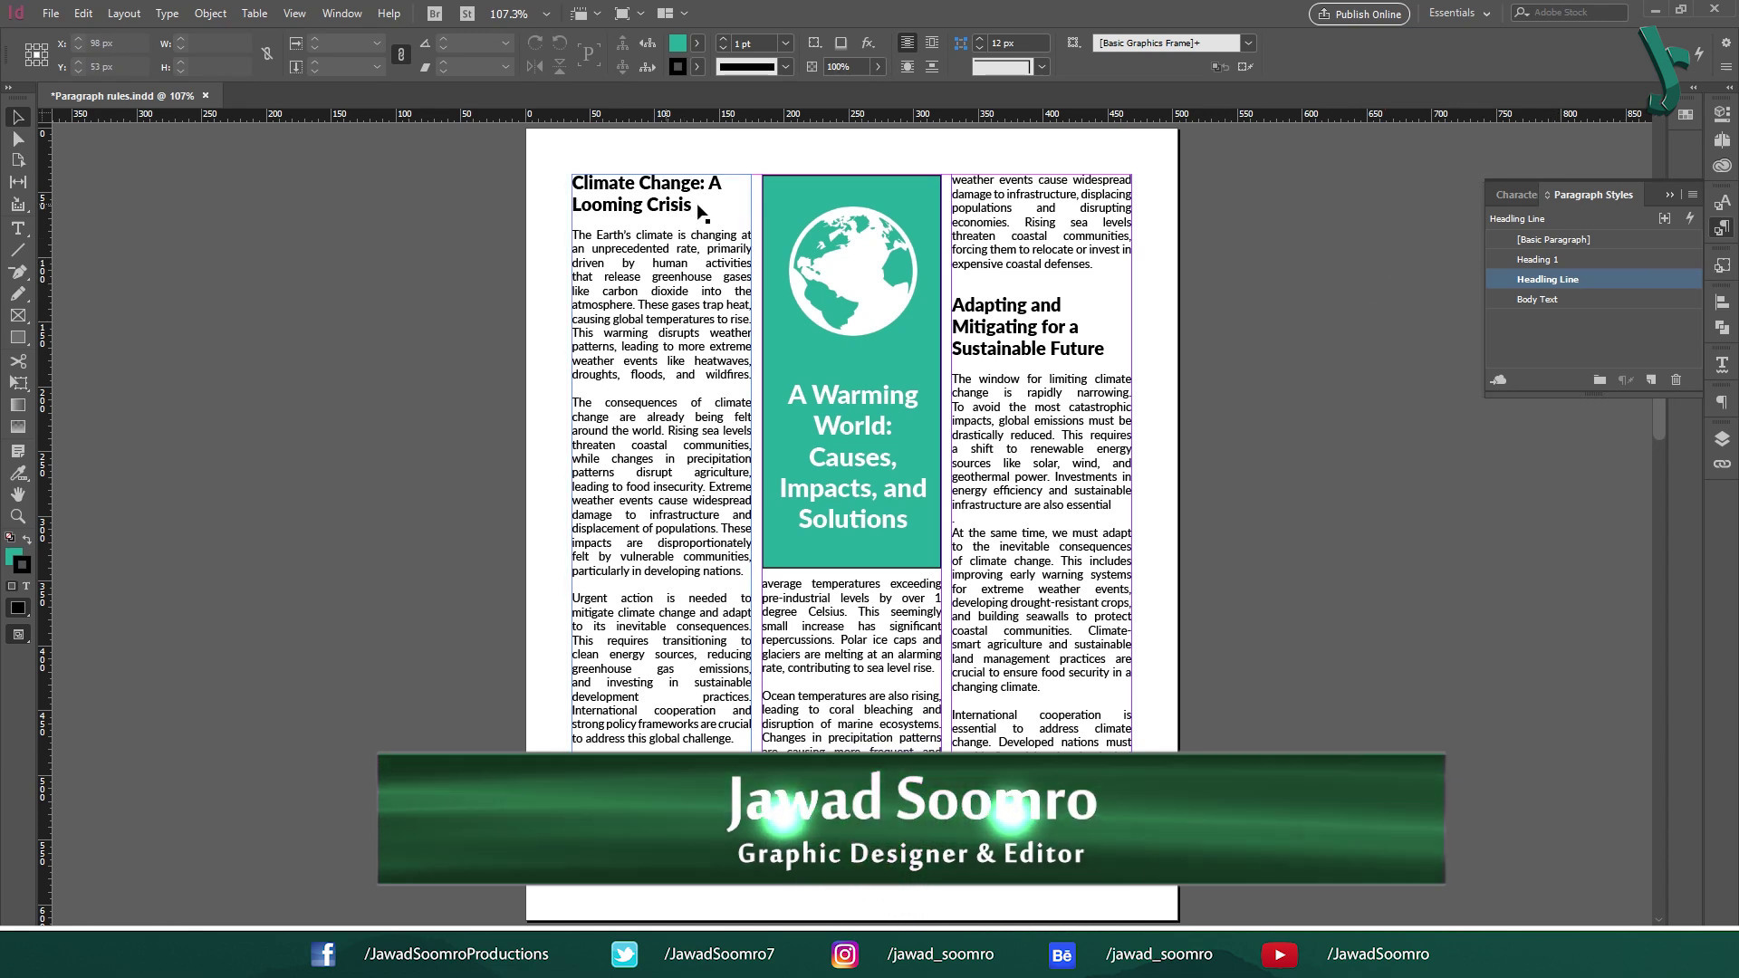
{"action": "left_click", "coordinate": [1599, 279]}
{"action": "left_click", "coordinate": [1638, 283]}
{"action": "key", "text": "Escape"}
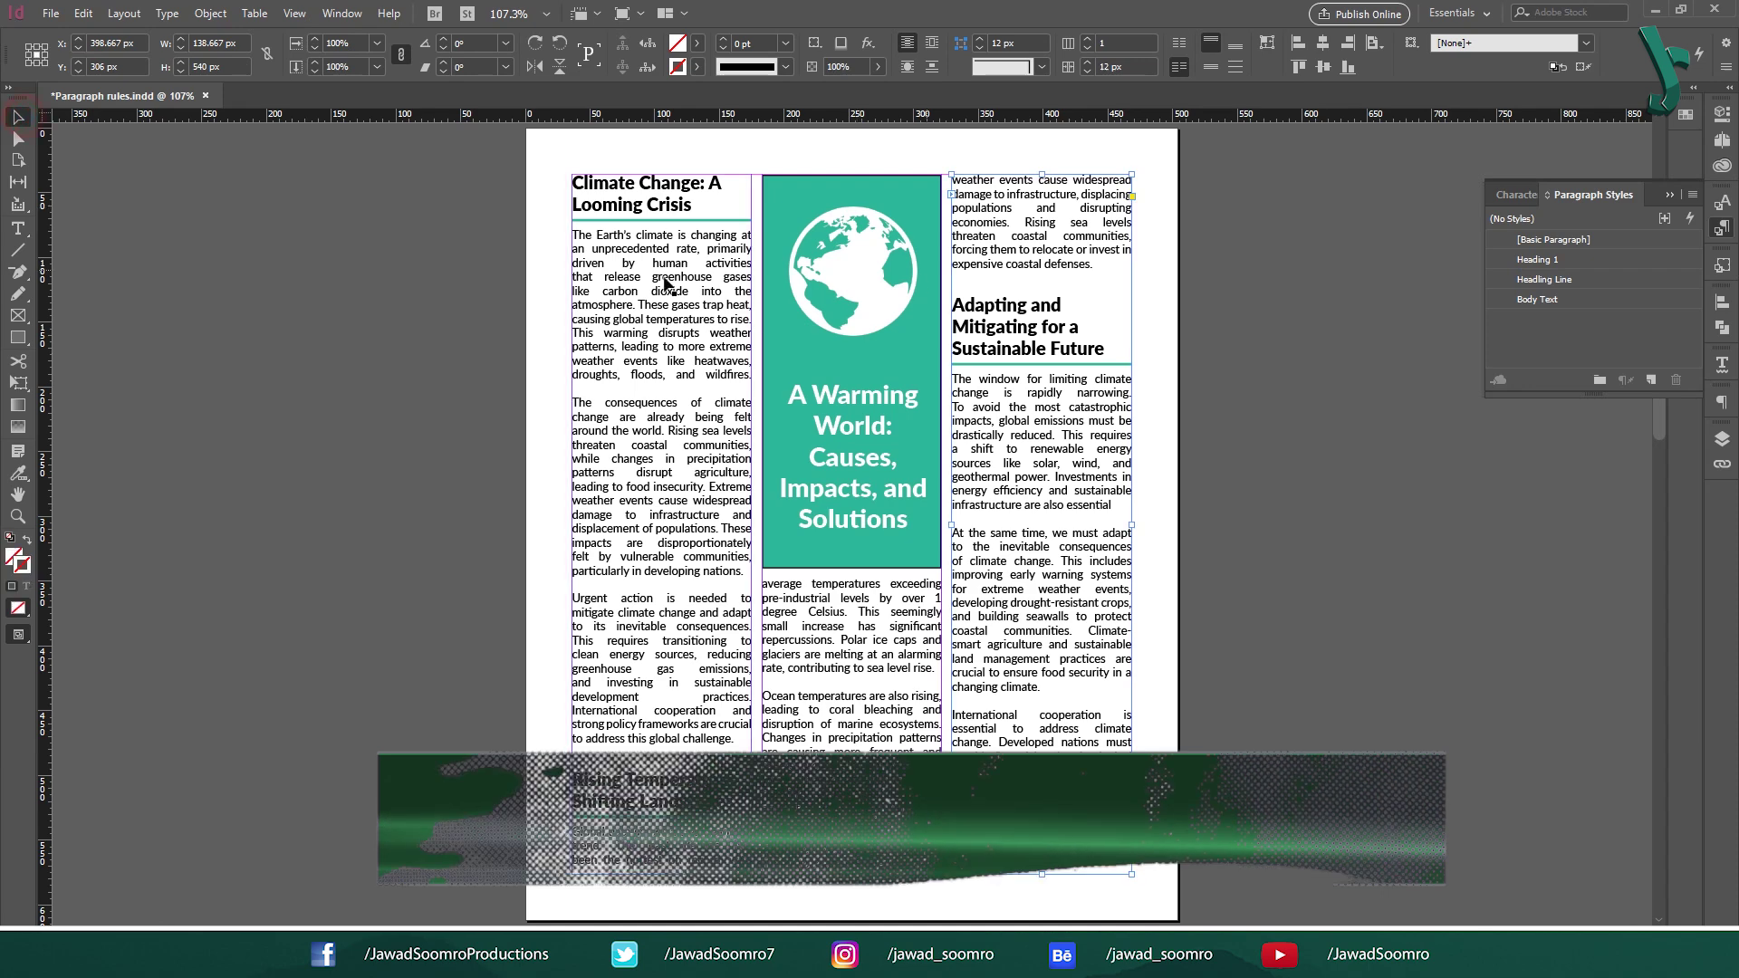
{"action": "left_click", "coordinate": [1262, 299]}
{"action": "left_click", "coordinate": [1669, 195]}
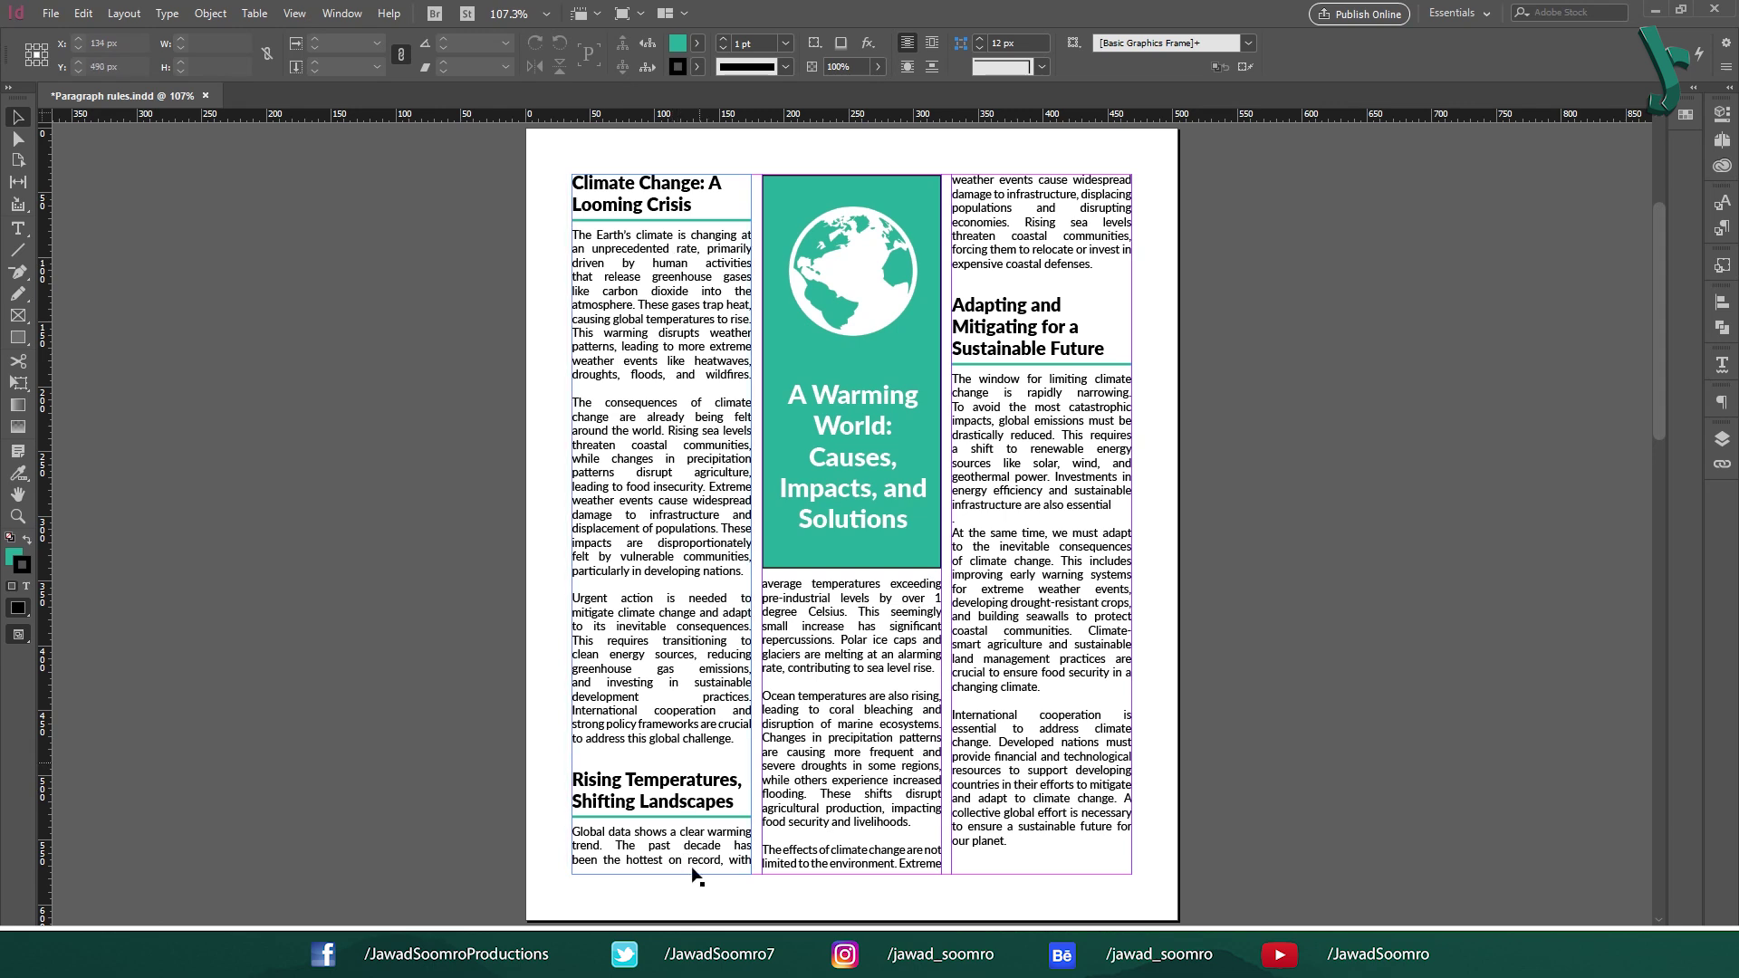
- Select the heading text in the left and right columns
{"action": "double_click", "coordinate": [687, 181]}
{"action": "left_click_drag", "start_coordinate": [632, 183], "coordinate": [729, 253]}
{"action": "left_click_drag", "start_coordinate": [1087, 381], "coordinate": [1015, 293]}
{"action": "left_click_drag", "start_coordinate": [952, 379], "coordinate": [1081, 360]}
{"action": "left_click", "coordinate": [1081, 359]}
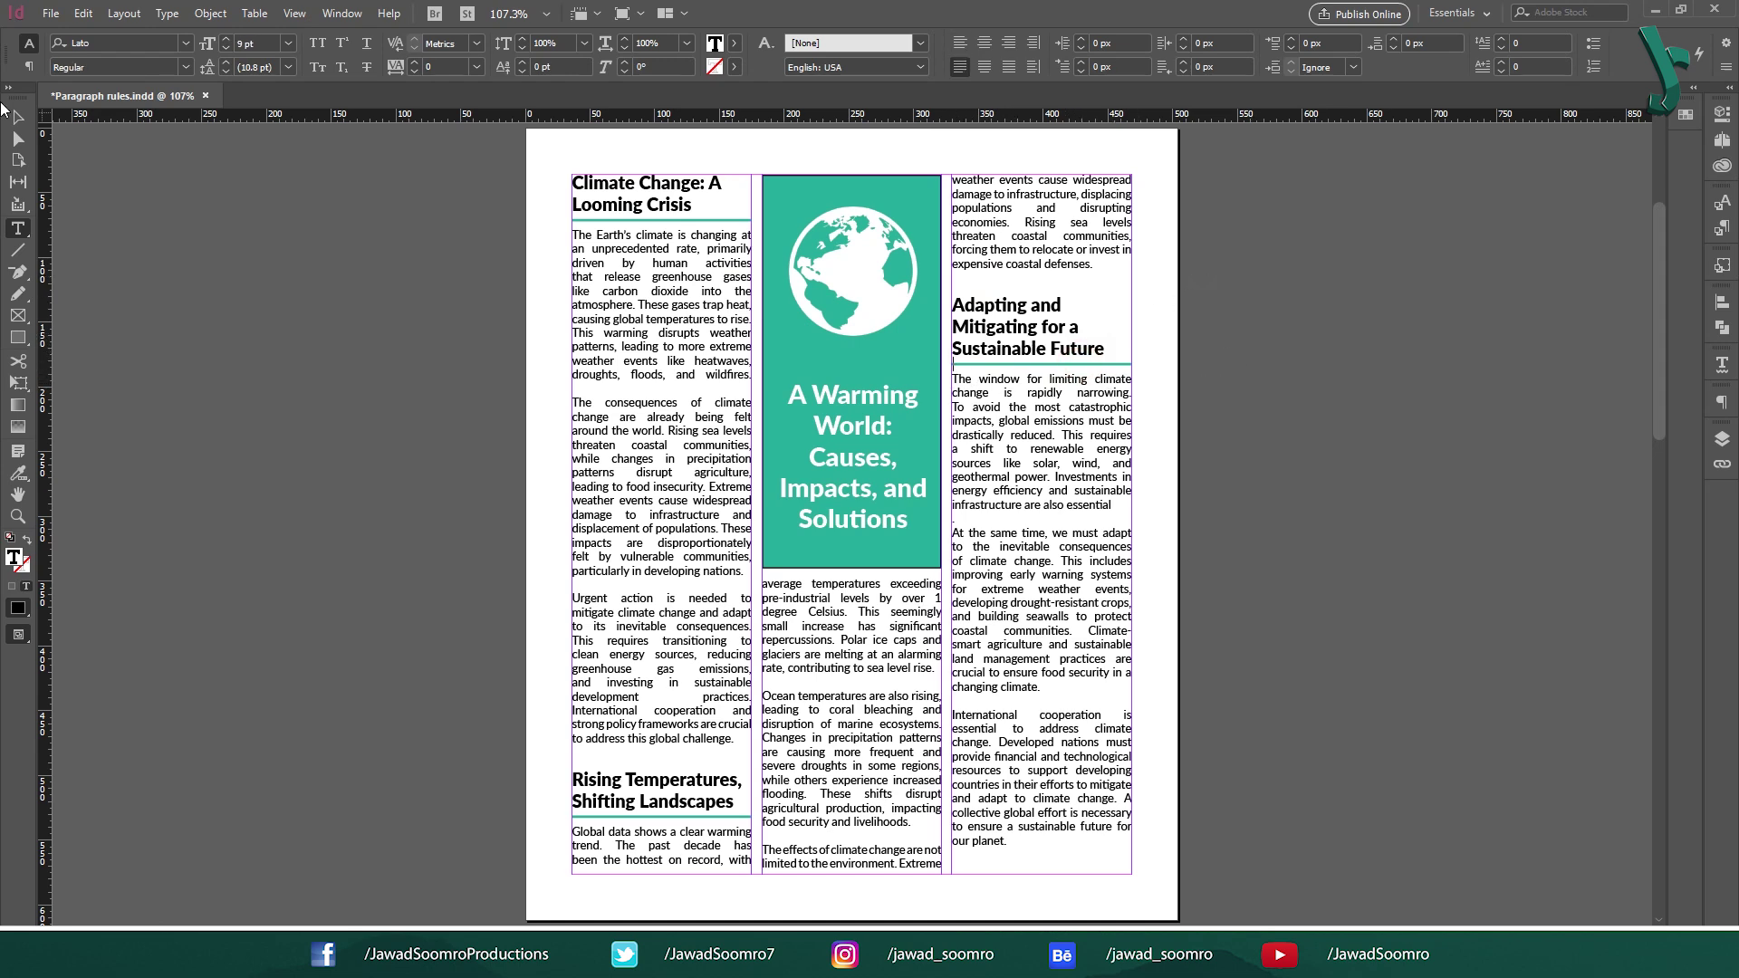
- Draw straight lines under the Looming Crisis, Shifting Landscapes and Sustainable Future headings
{"action": "left_click", "coordinate": [18, 250]}
{"action": "left_click_drag", "start_coordinate": [572, 221], "coordinate": [752, 221]}
{"action": "left_click_drag", "start_coordinate": [572, 819], "coordinate": [752, 819]}
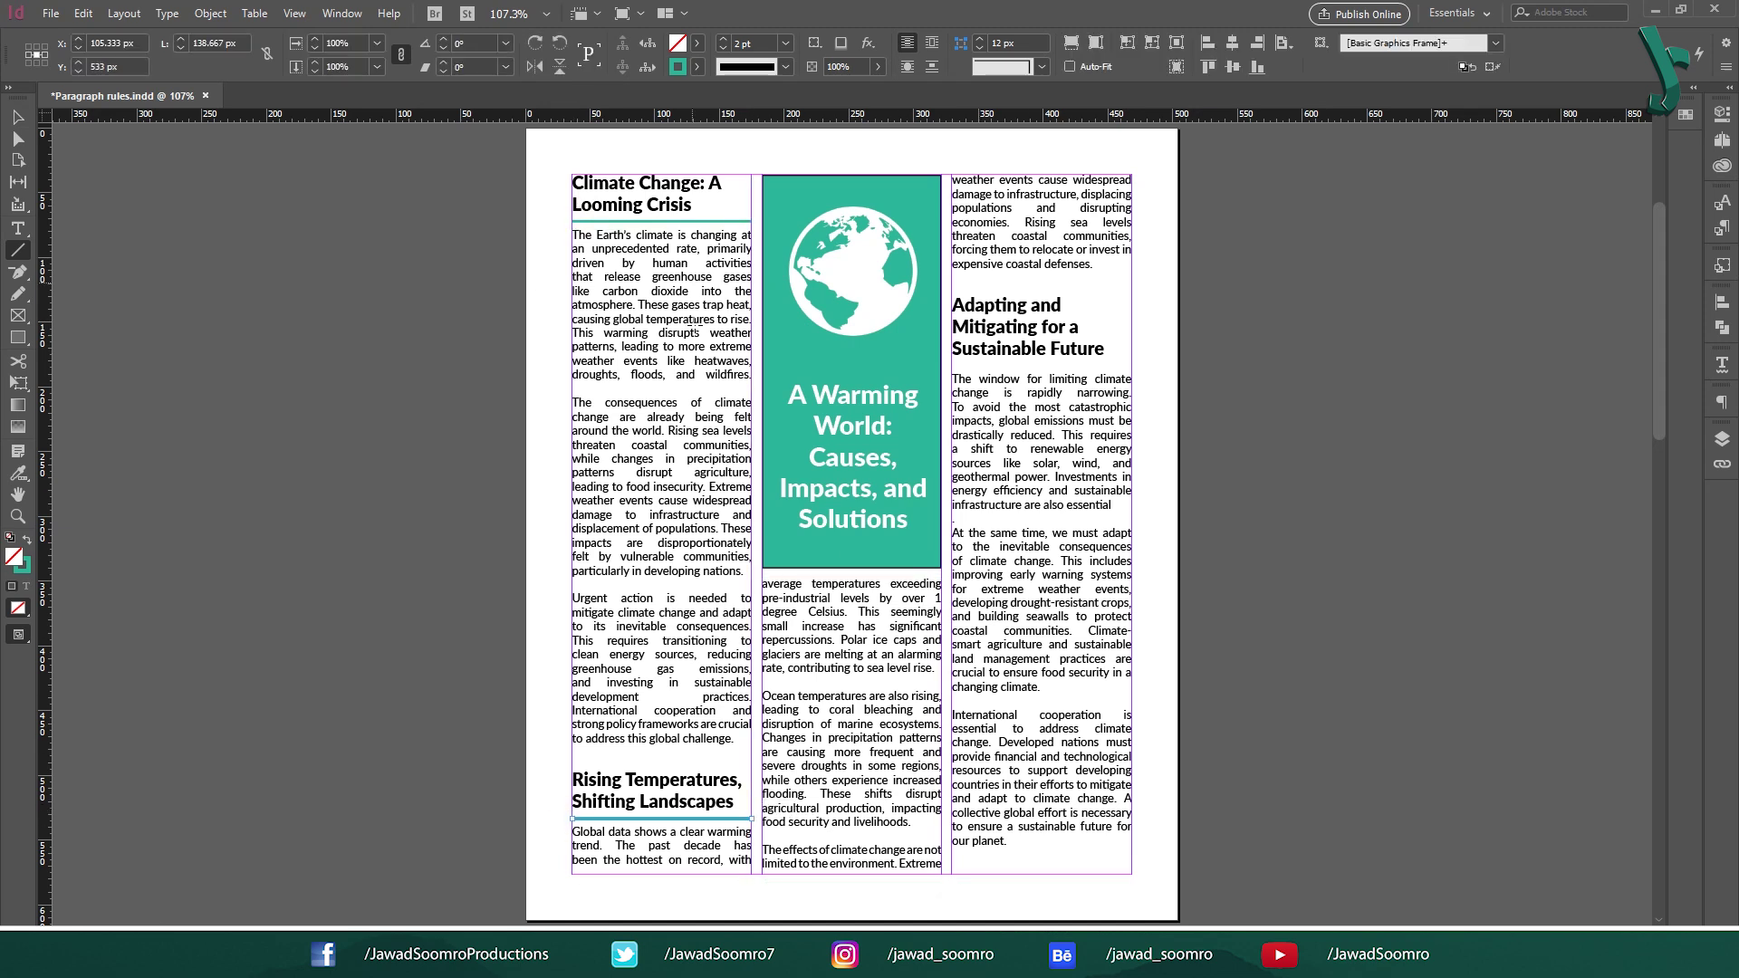
{"action": "left_click_drag", "start_coordinate": [951, 363], "coordinate": [1131, 363]}
{"action": "key", "text": "v"}
{"action": "left_click", "coordinate": [1425, 258]}
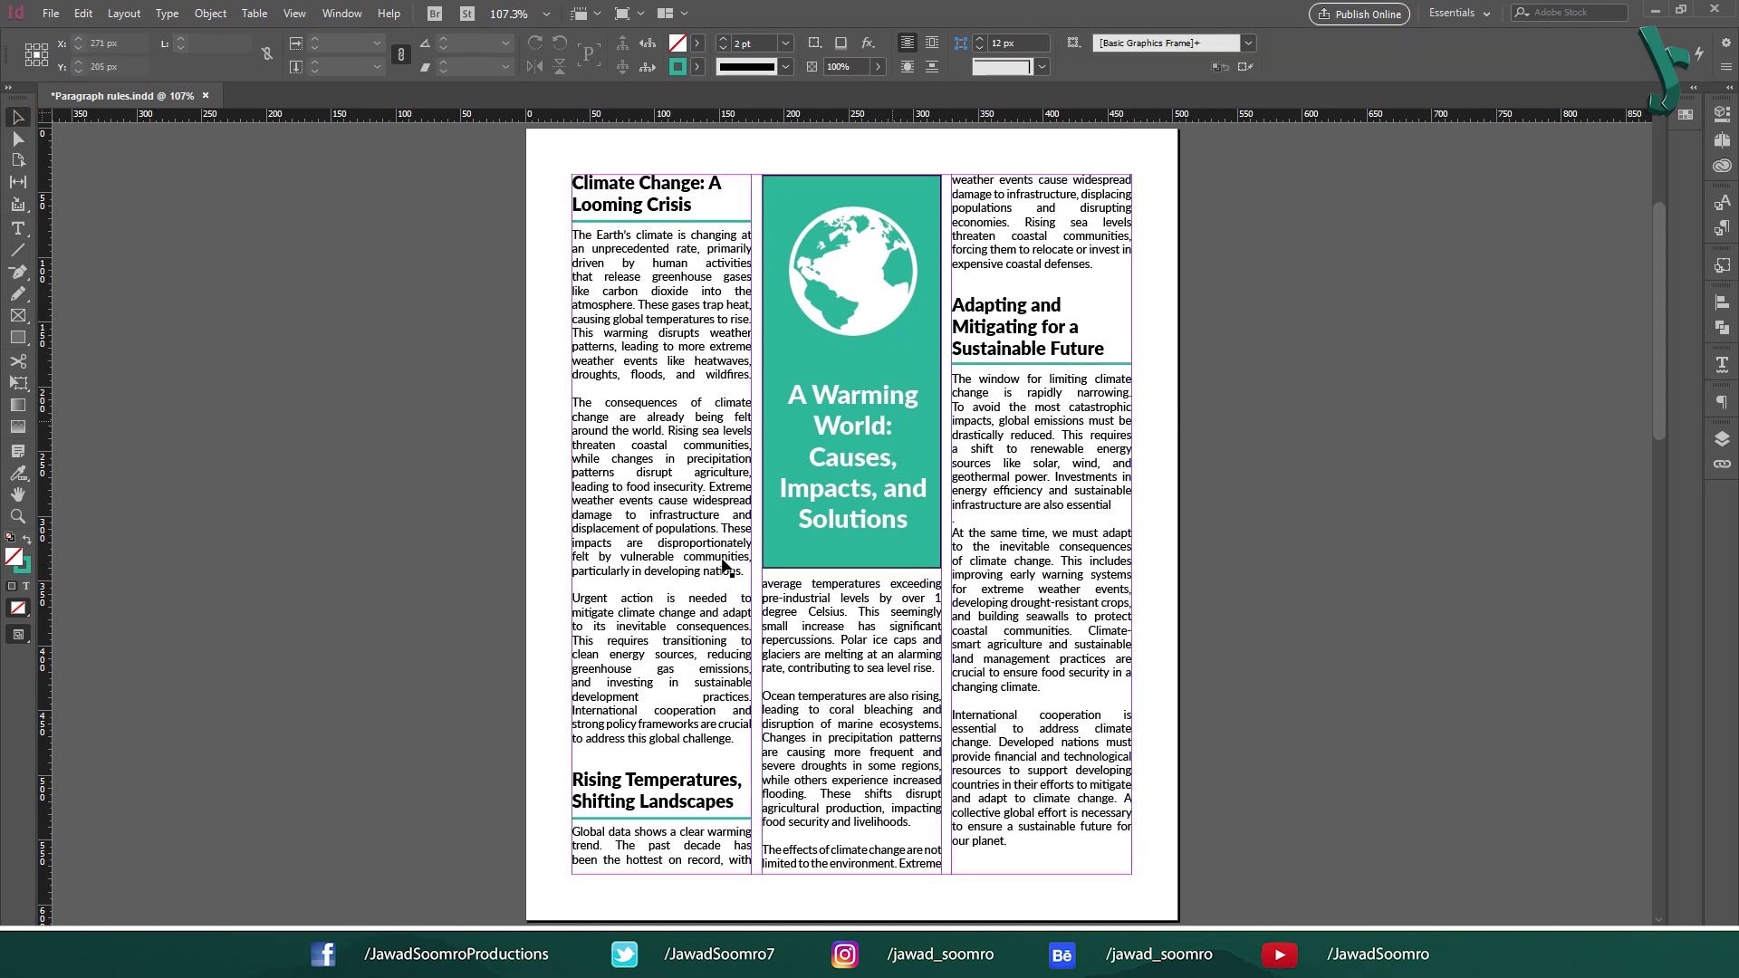
- Delete the Extreme weather events paragraph in column one so the story reflows
{"action": "key", "text": "t"}
{"action": "left_click_drag", "start_coordinate": [710, 486], "coordinate": [748, 572]}
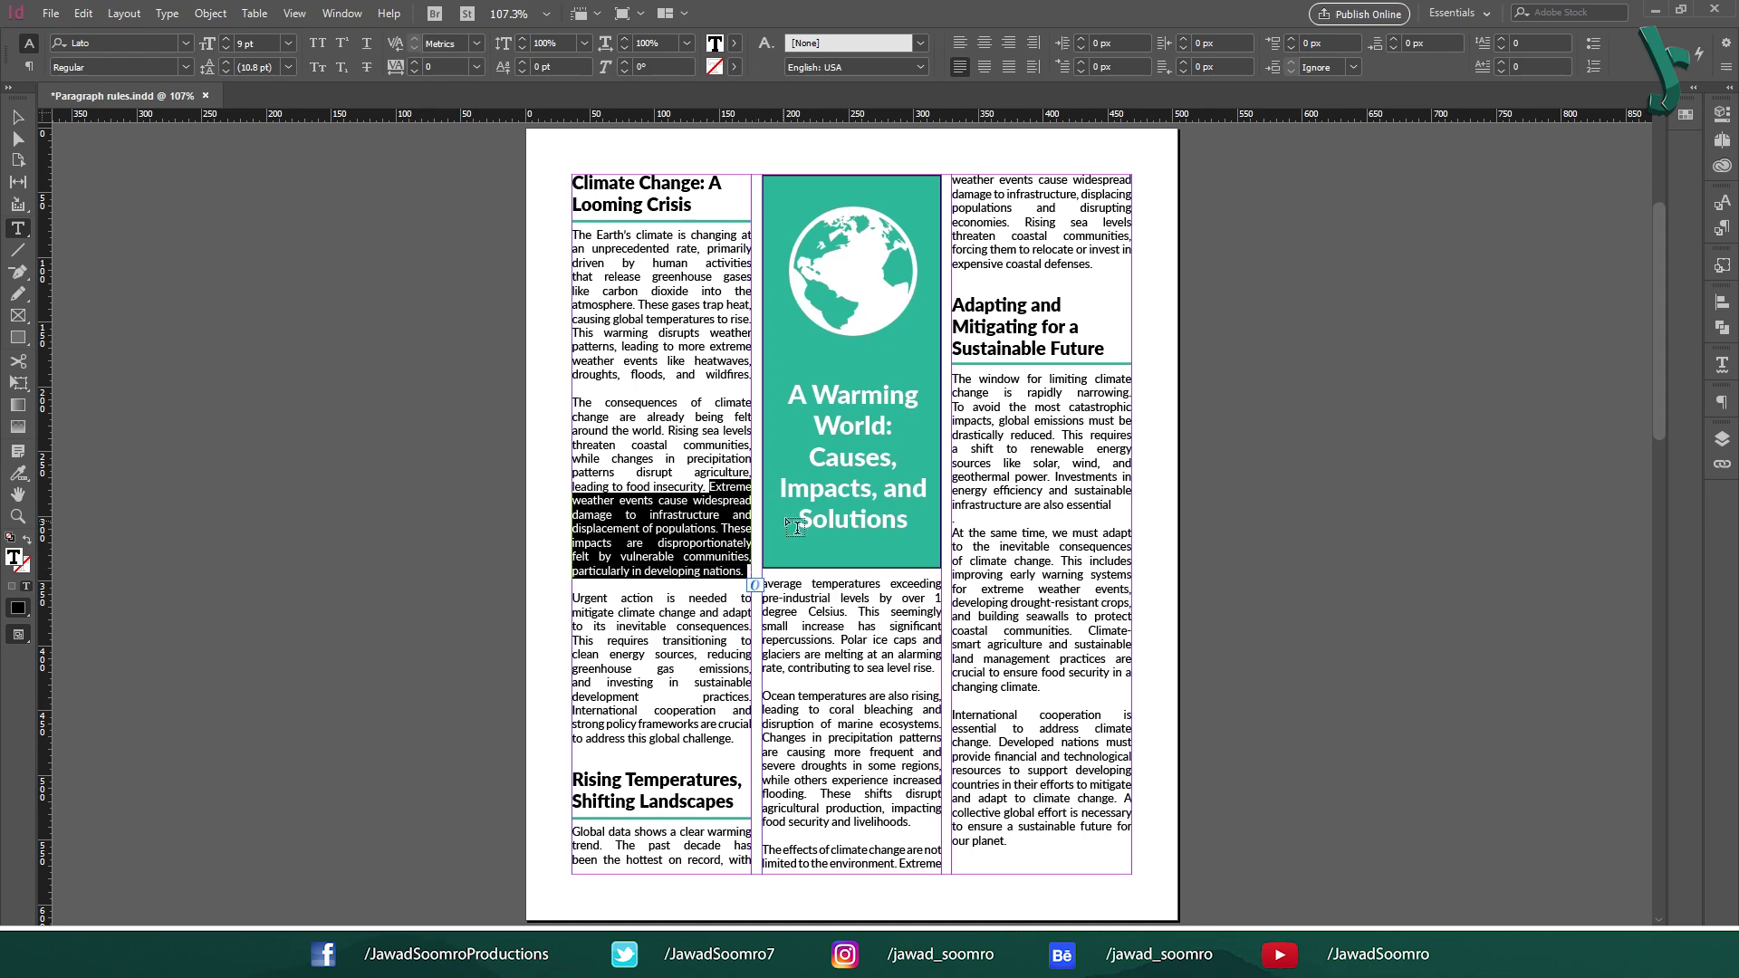
{"action": "key", "text": "BackSpace"}
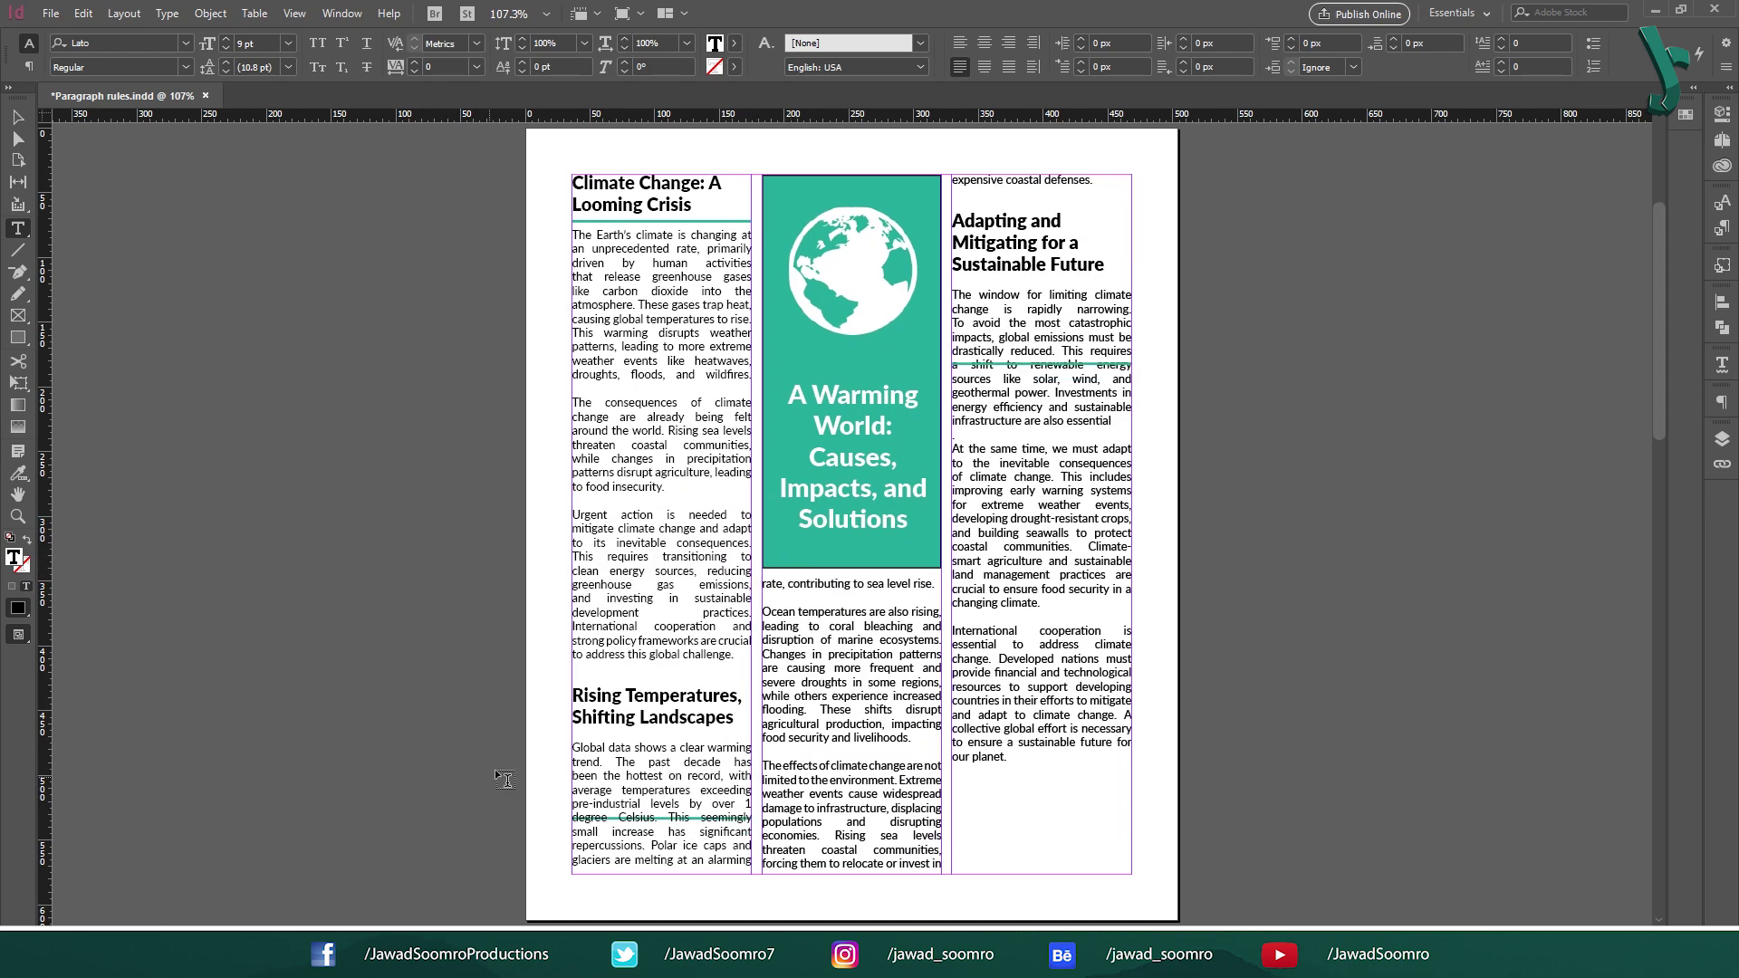
{"action": "key", "text": "Escape"}
- Select the drawn lines, including the one left stranded in column one
{"action": "left_click", "coordinate": [704, 818]}
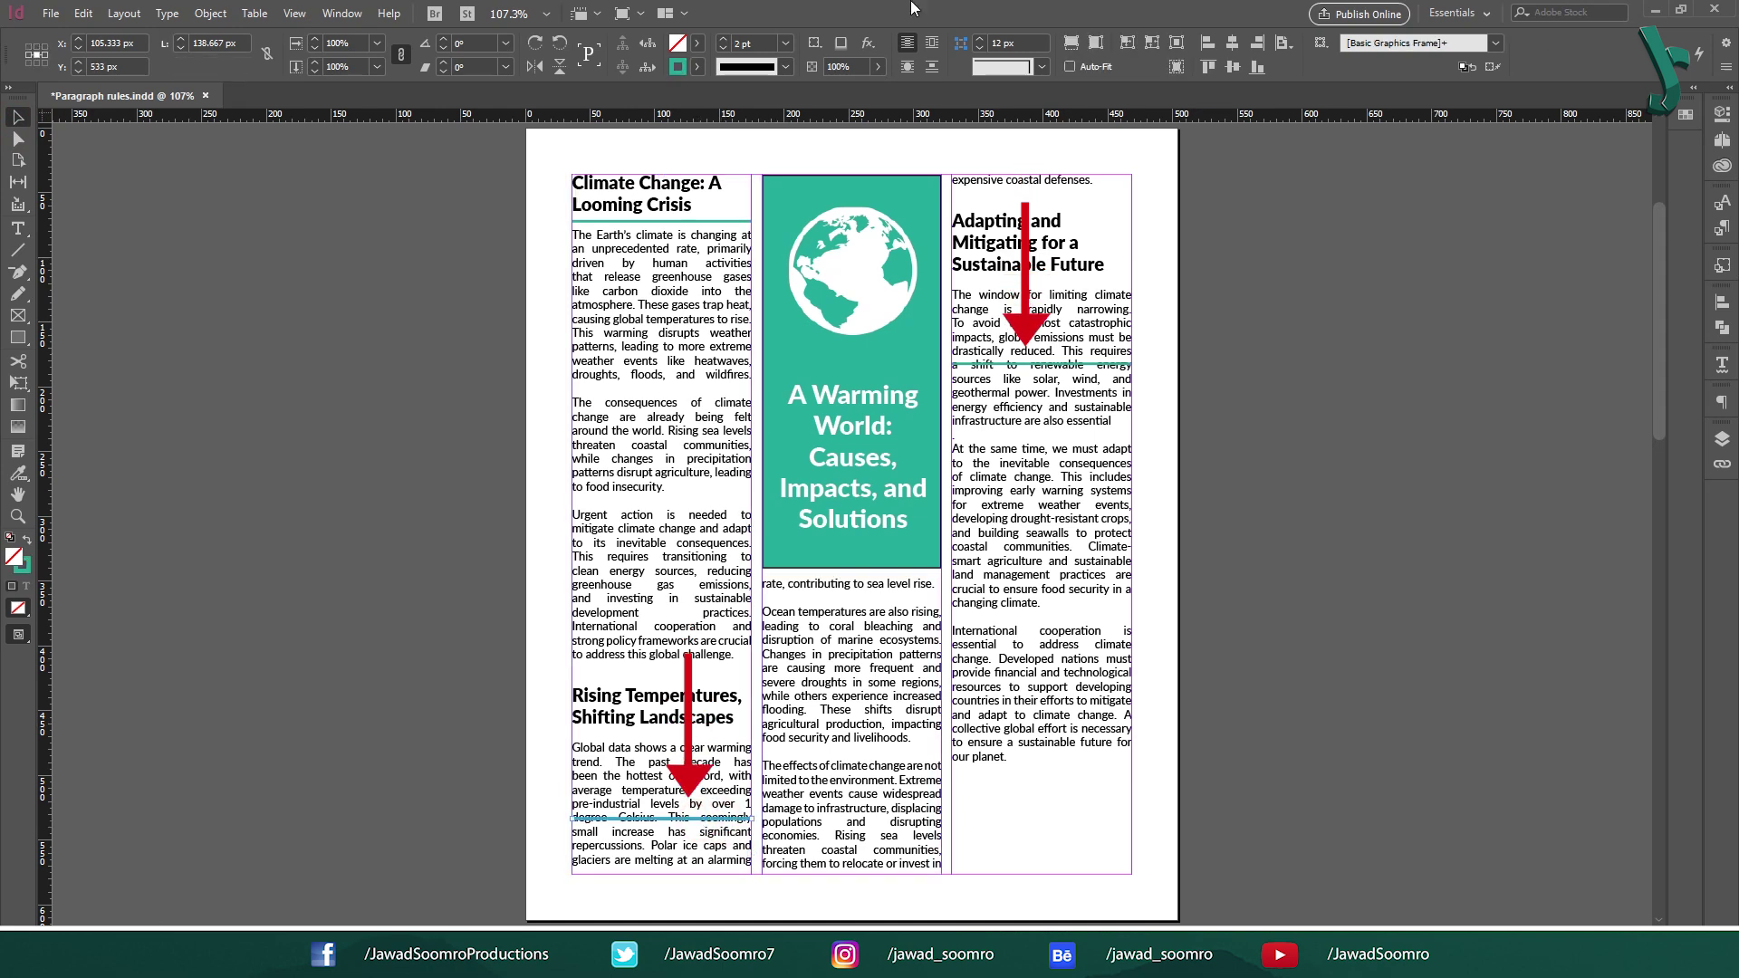
{"action": "left_click", "coordinate": [1023, 364]}
{"action": "left_click", "coordinate": [608, 819]}
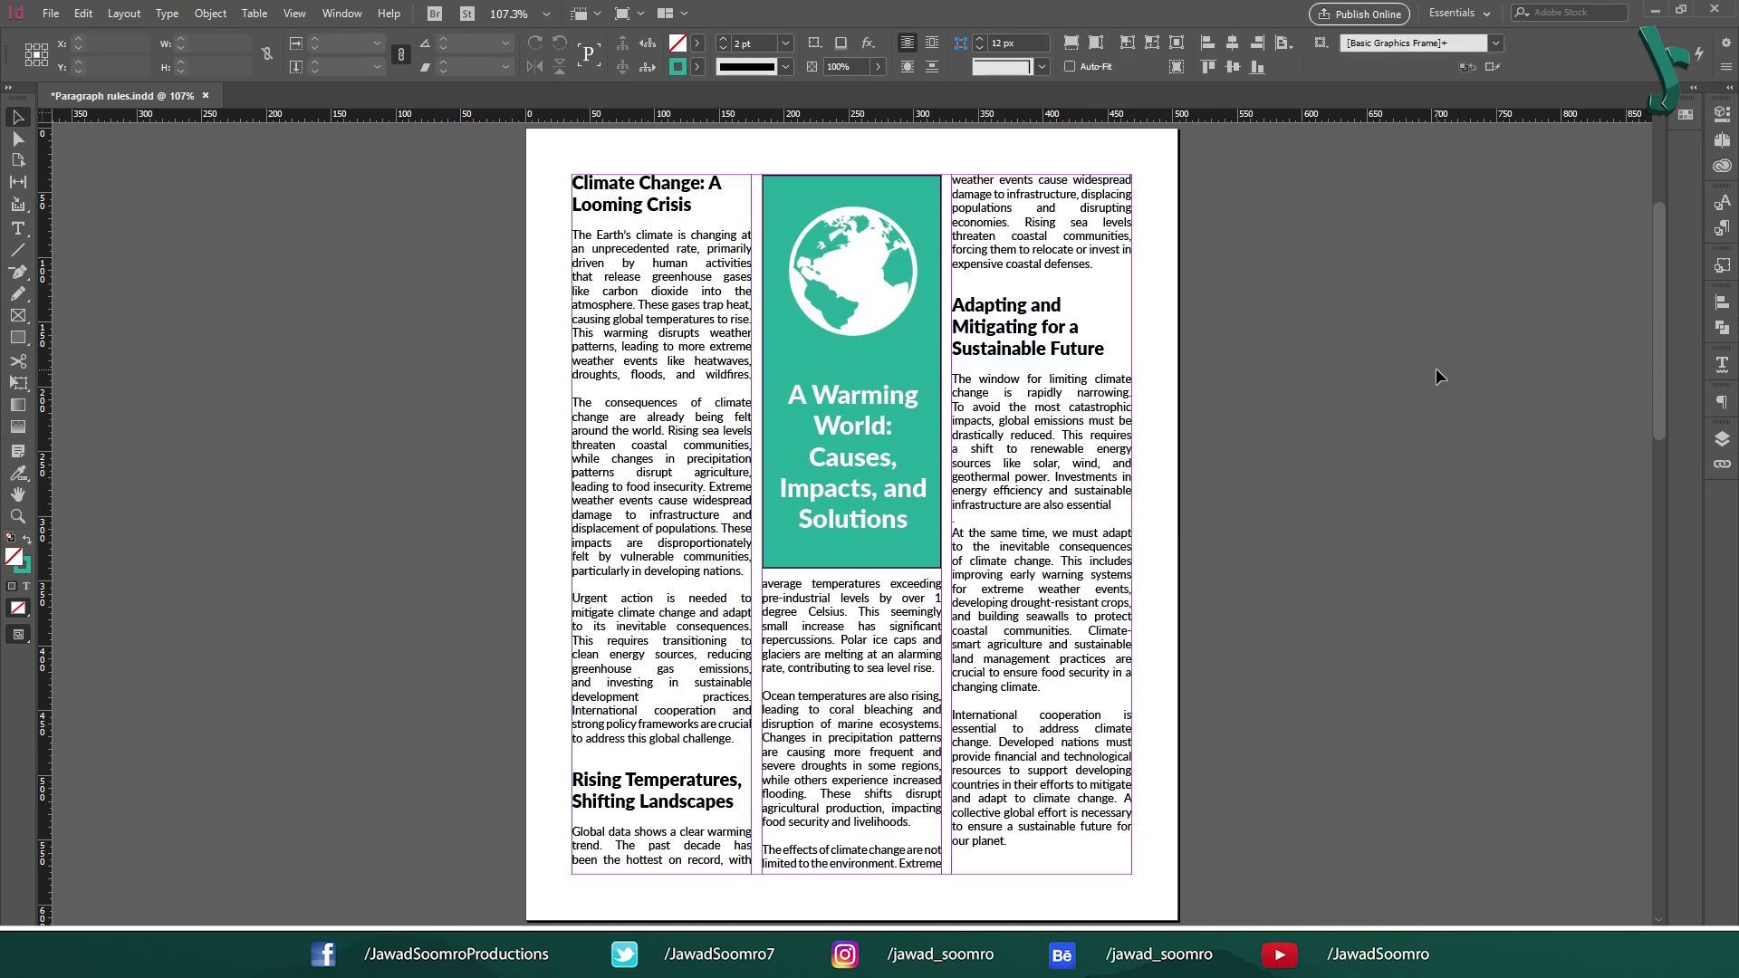
- Delete the selected hand-drawn line, save the document, and clear the selection
{"action": "key", "text": "Delete"}
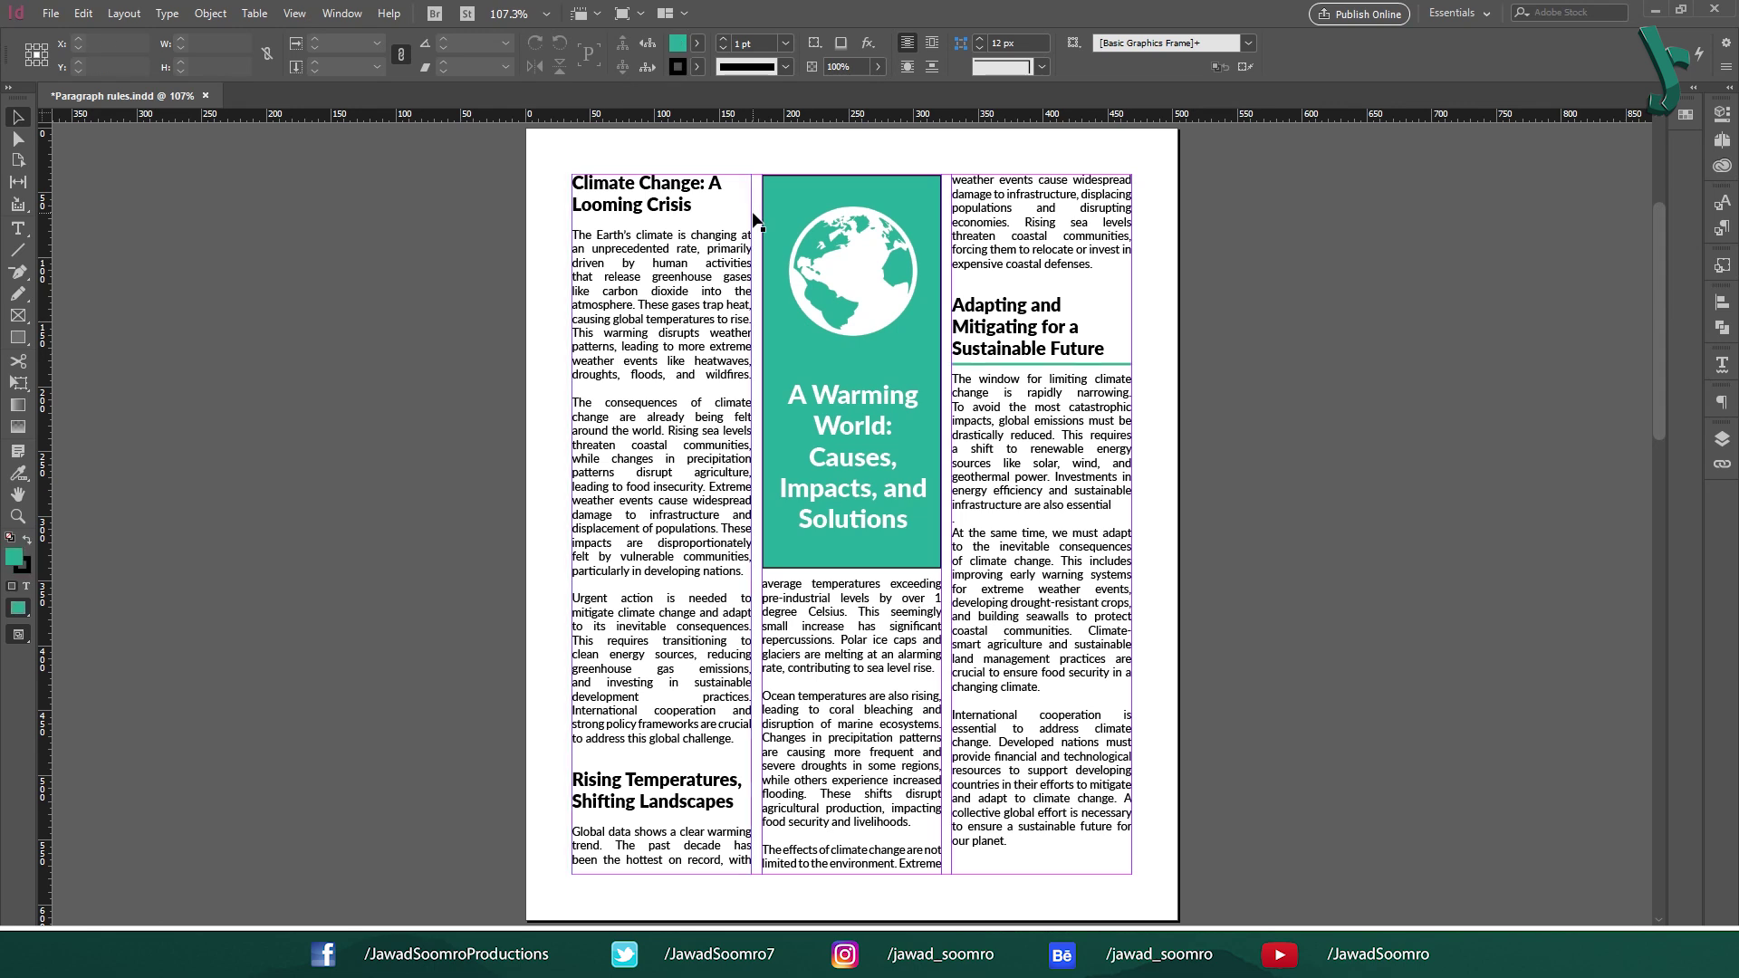
{"action": "key", "text": "ctrl+s"}
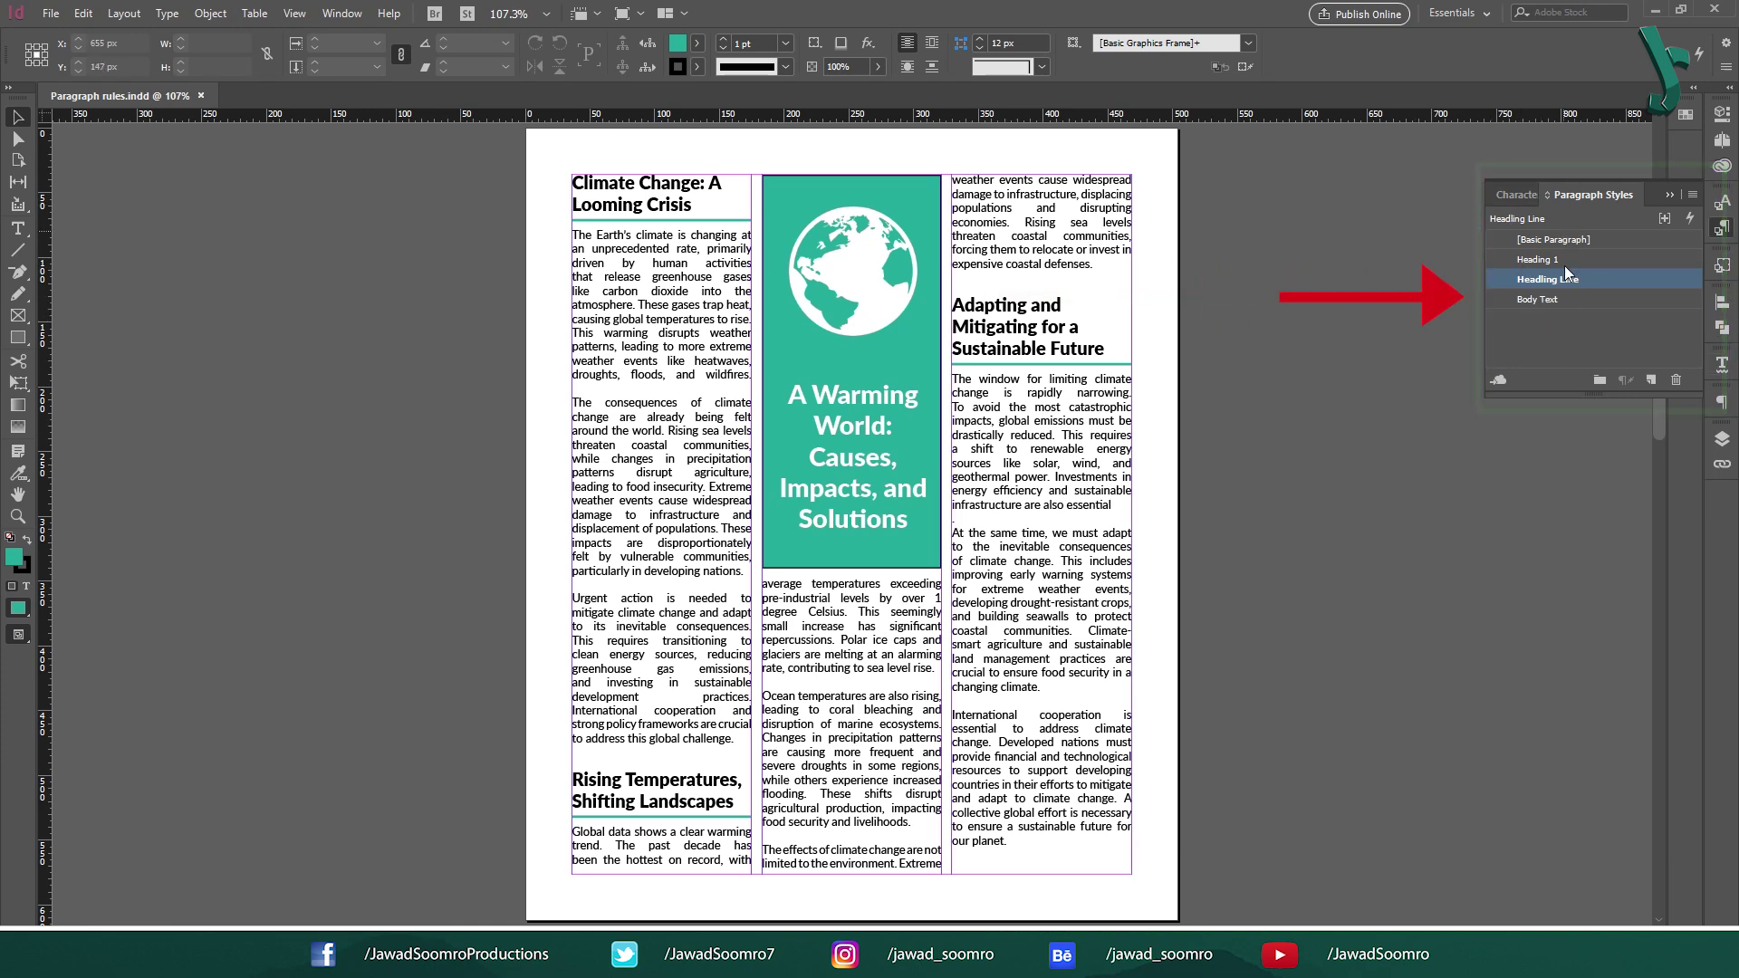
{"action": "key", "text": "ctrl+shift+a"}
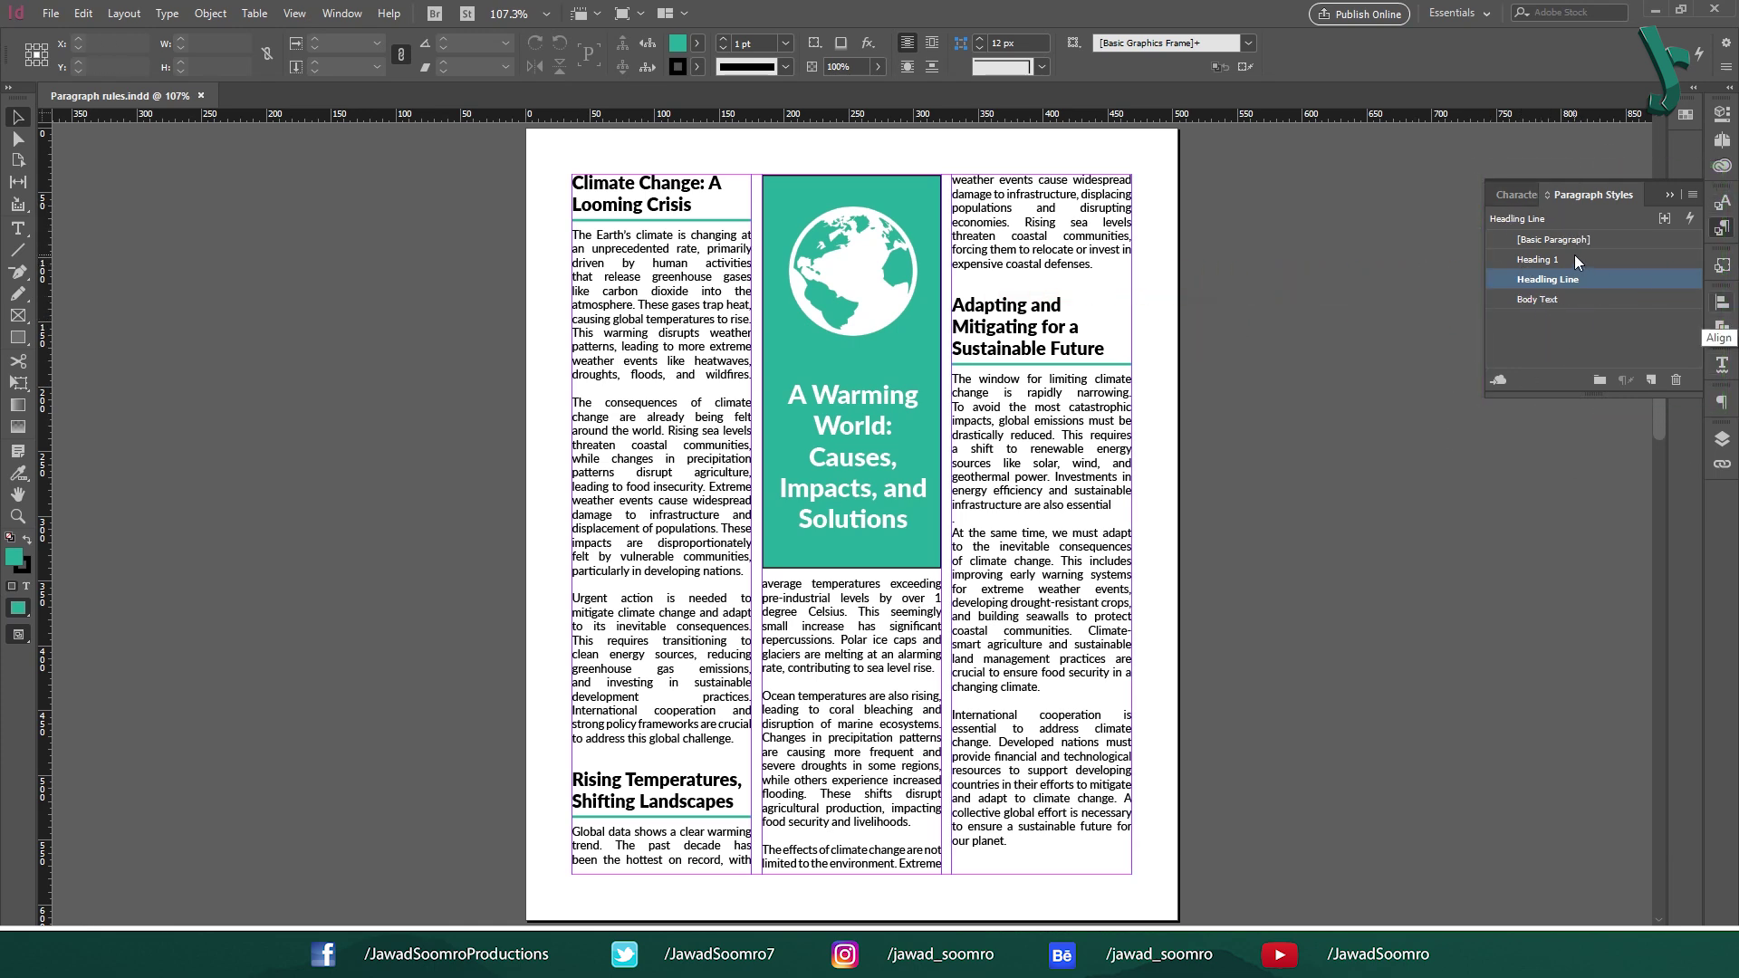
- Click through the Heading 1, Headling Line and Body Text styles, then collapse the styles panel
{"action": "left_click", "coordinate": [1575, 257]}
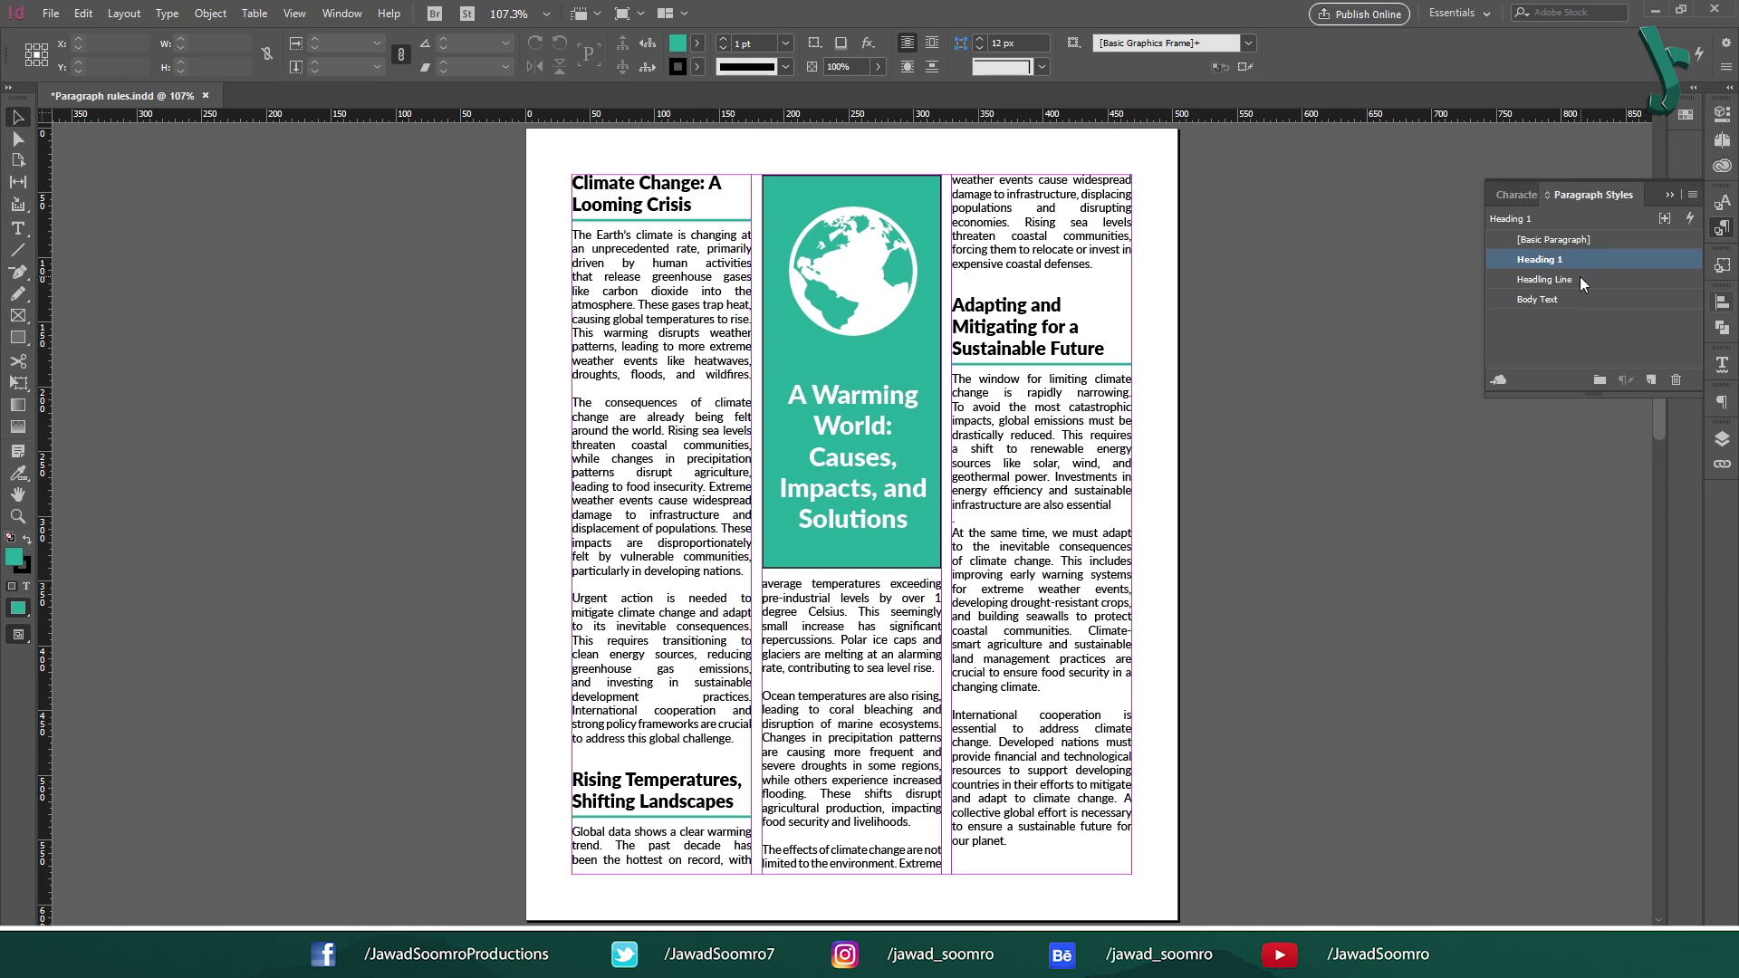
{"action": "left_click", "coordinate": [1581, 279]}
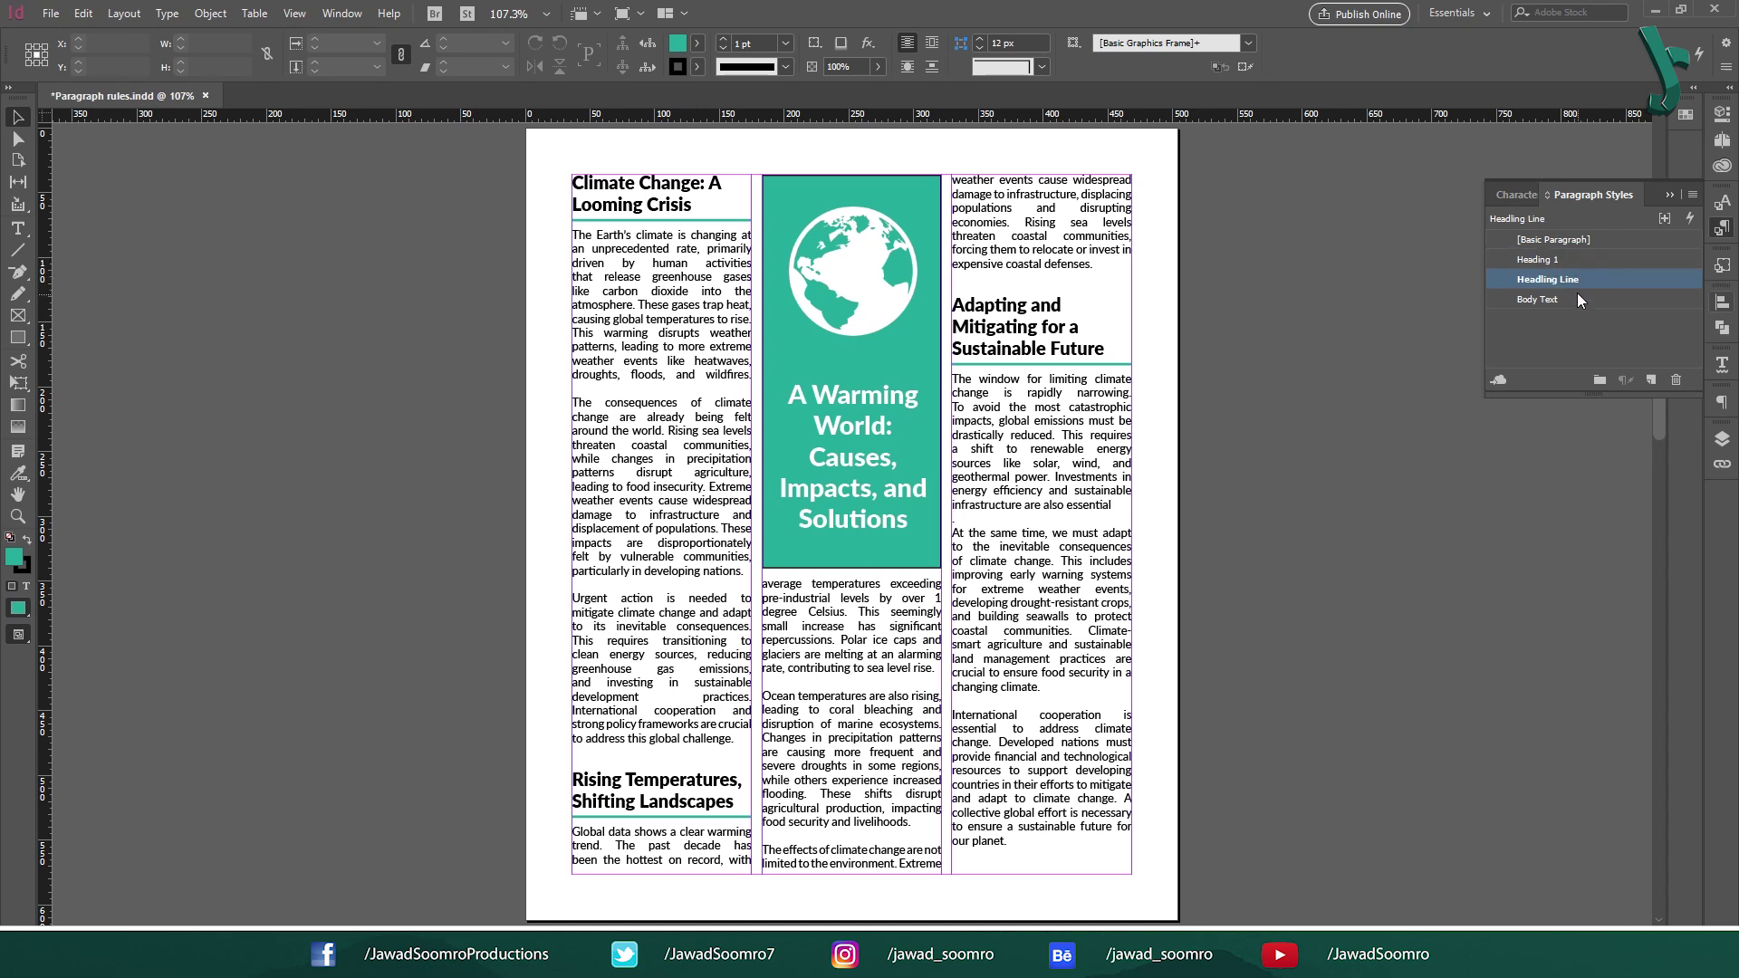
{"action": "left_click", "coordinate": [1577, 295]}
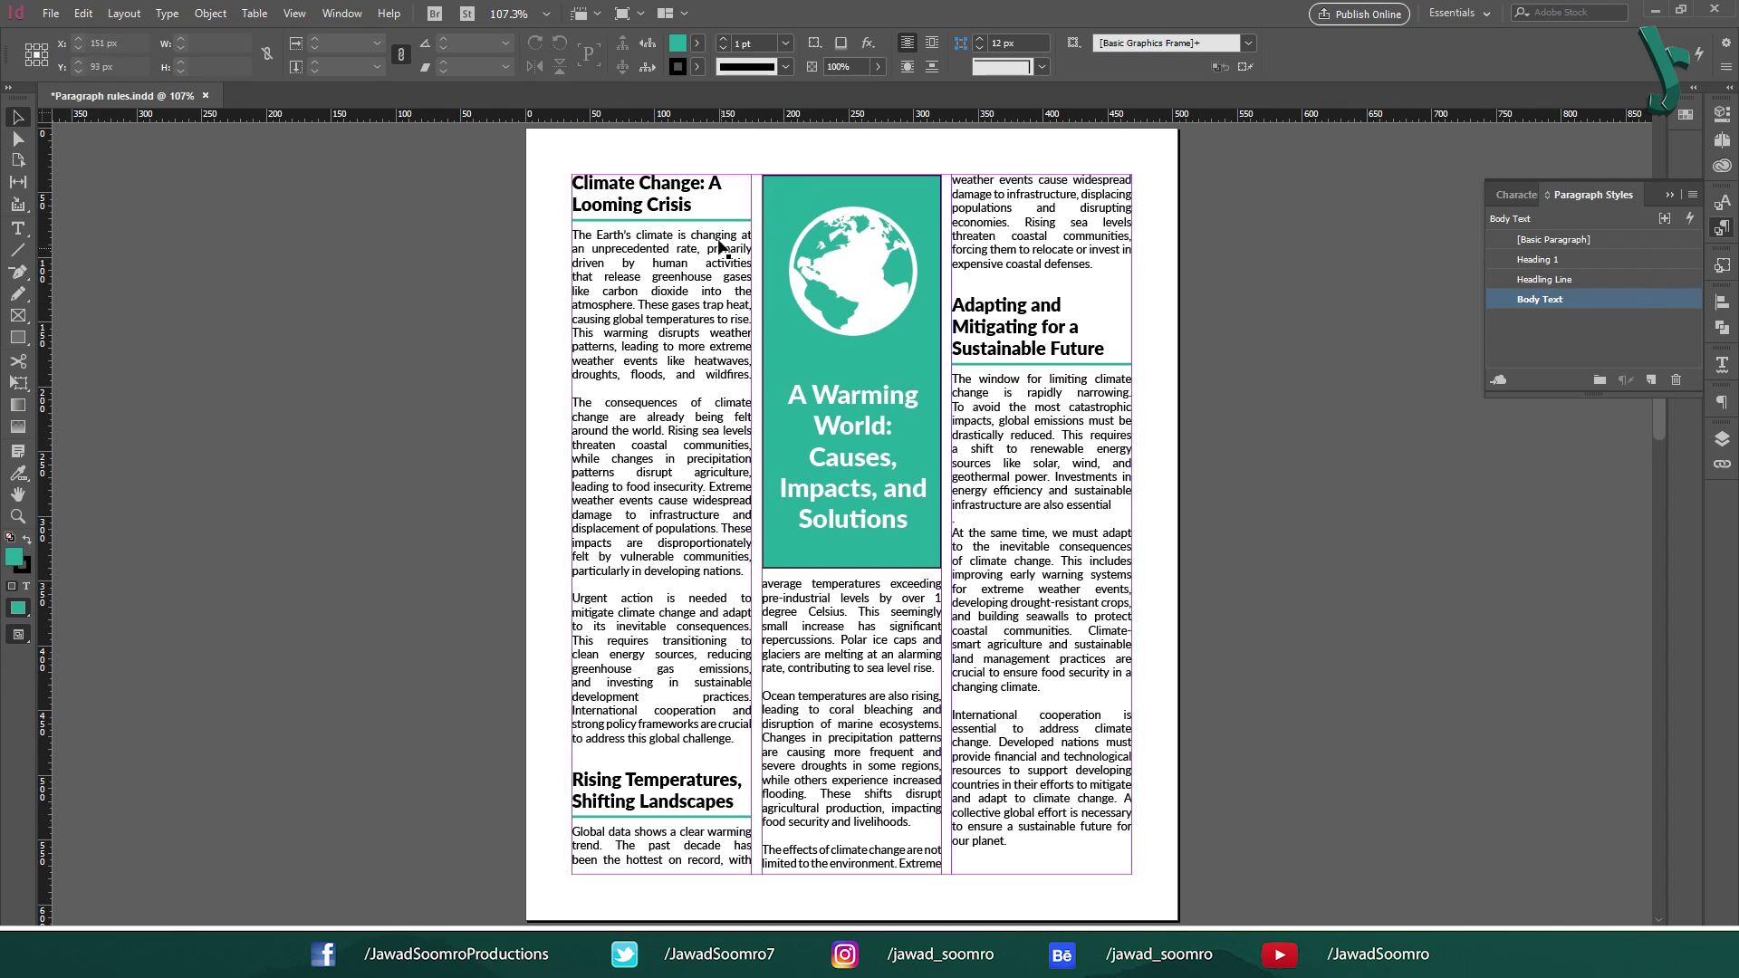
{"action": "left_click", "coordinate": [1670, 196]}
- Show the Paragraph Styles panel via Window > Styles (F11)
{"action": "left_click", "coordinate": [362, 17]}
{"action": "left_click", "coordinate": [375, 478]}
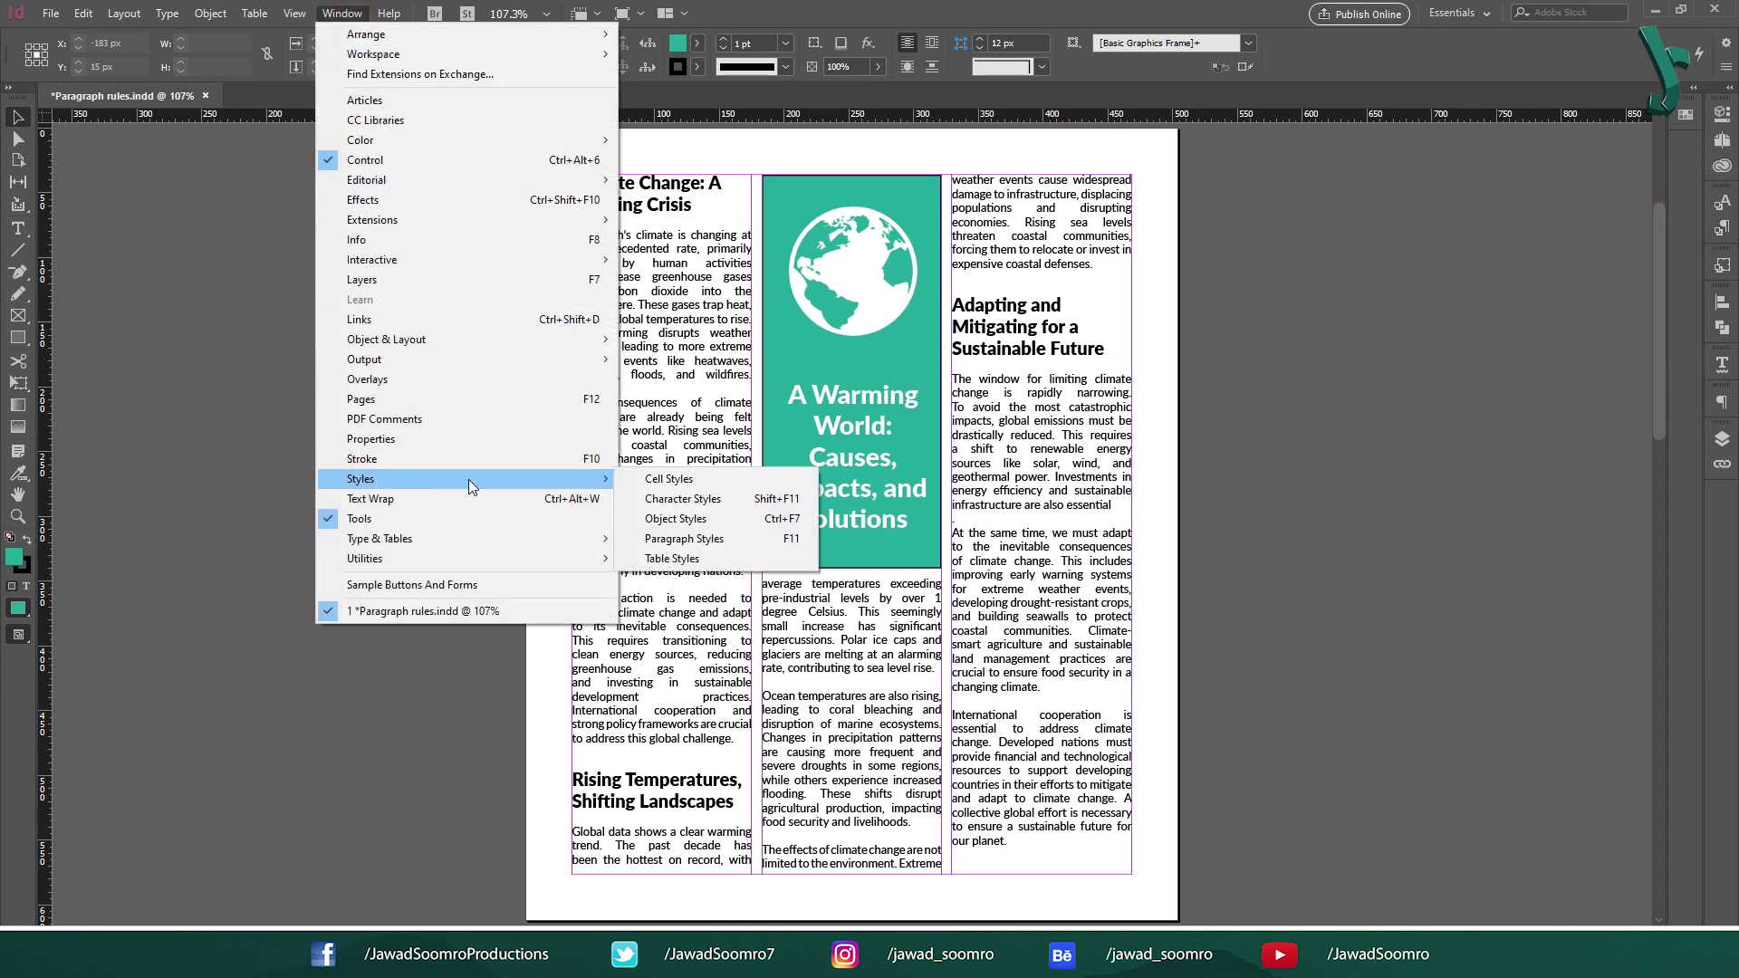
{"action": "key", "text": "F11"}
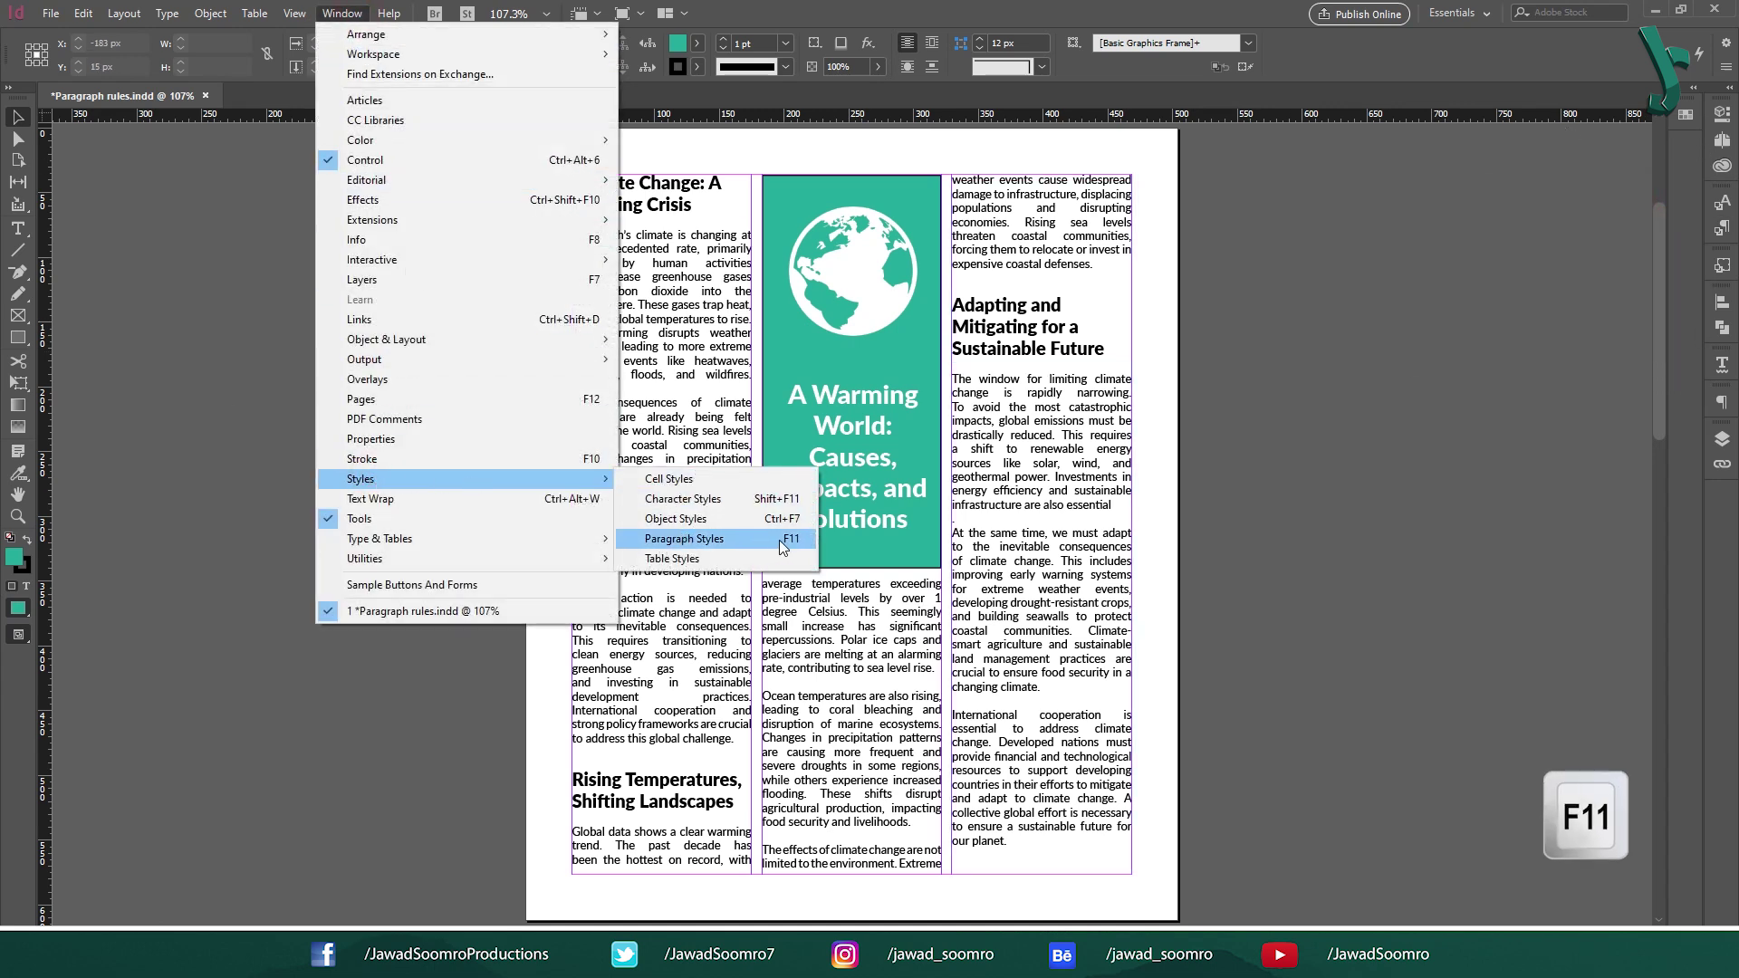
{"action": "left_click", "coordinate": [788, 540]}
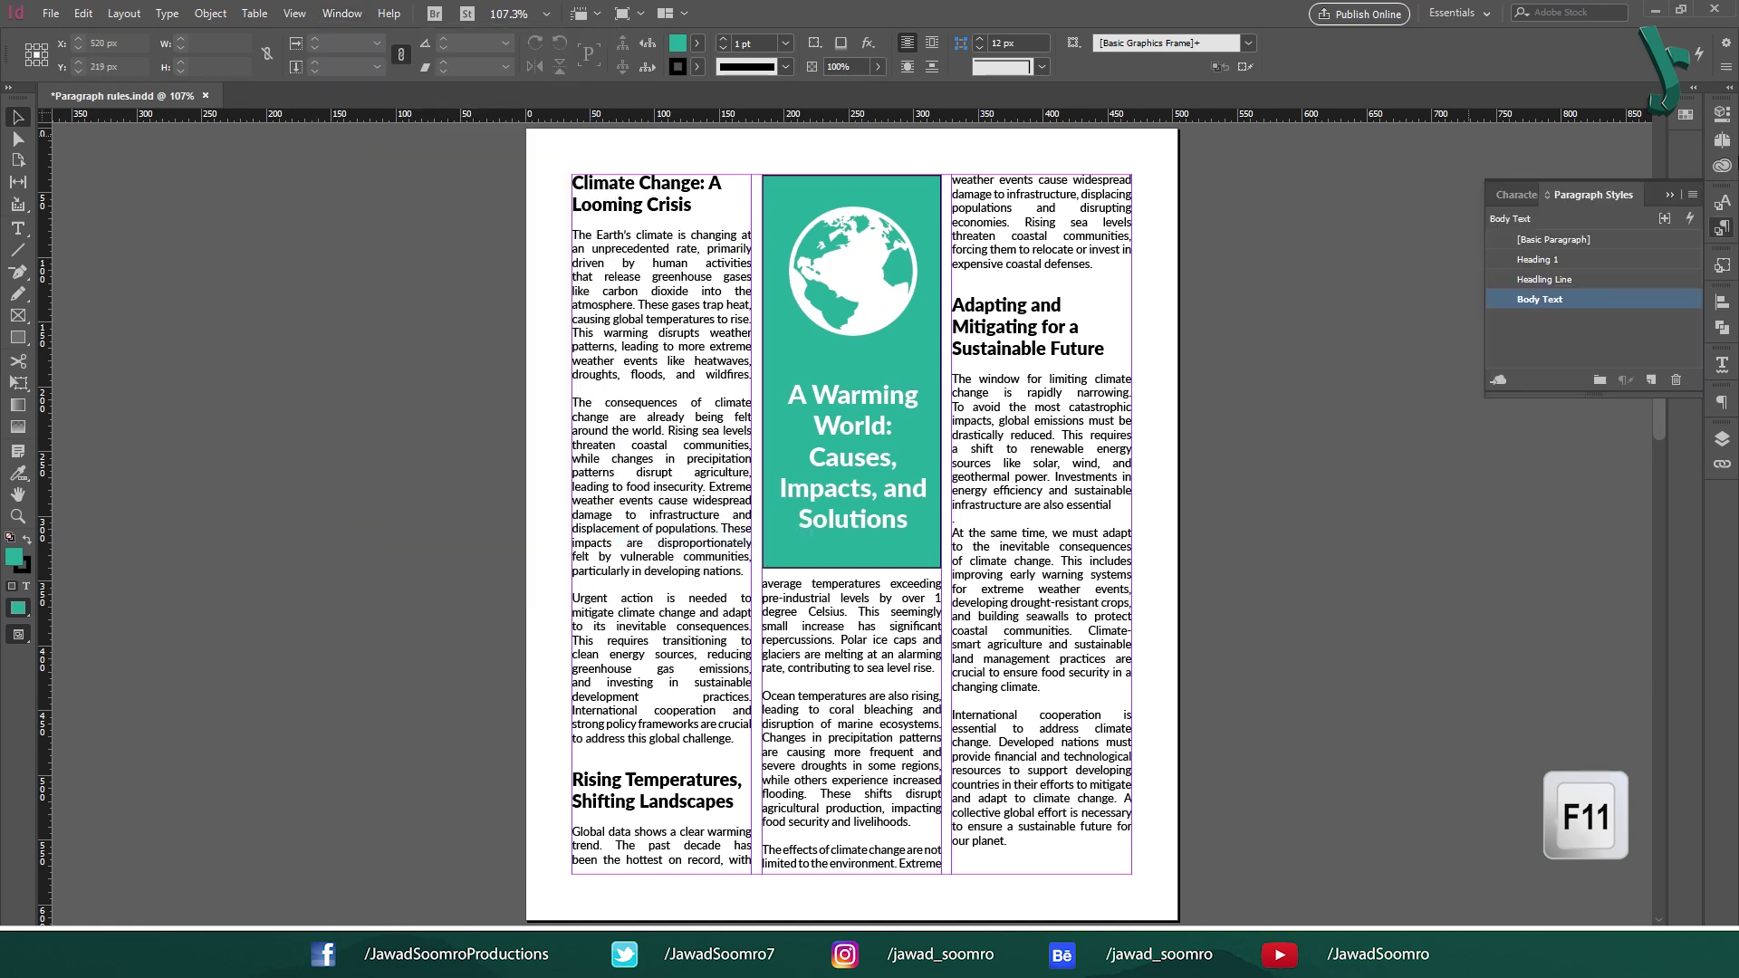
- Apply Headling Line to the first heading and the Adapting and Mitigating heading
{"action": "double_click", "coordinate": [643, 203]}
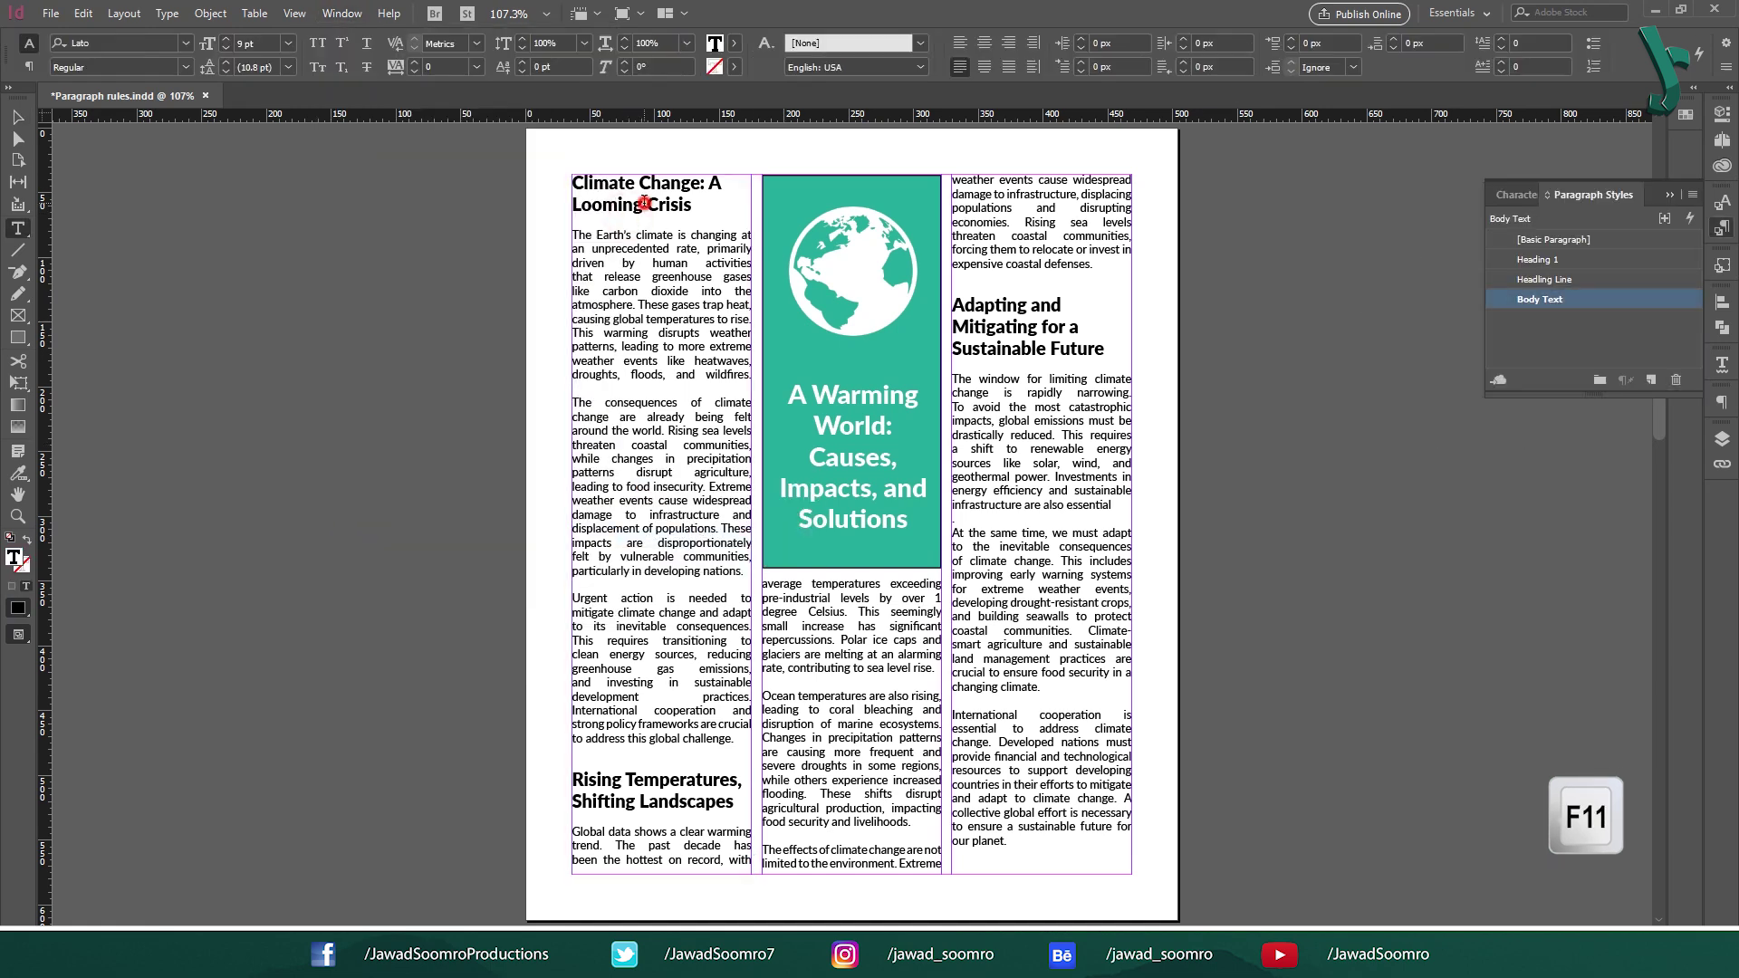
{"action": "left_click", "coordinate": [1579, 279]}
{"action": "left_click", "coordinate": [1626, 279]}
{"action": "left_click", "coordinate": [984, 307]}
{"action": "left_click", "coordinate": [1626, 279]}
{"action": "key", "text": "Escape"}
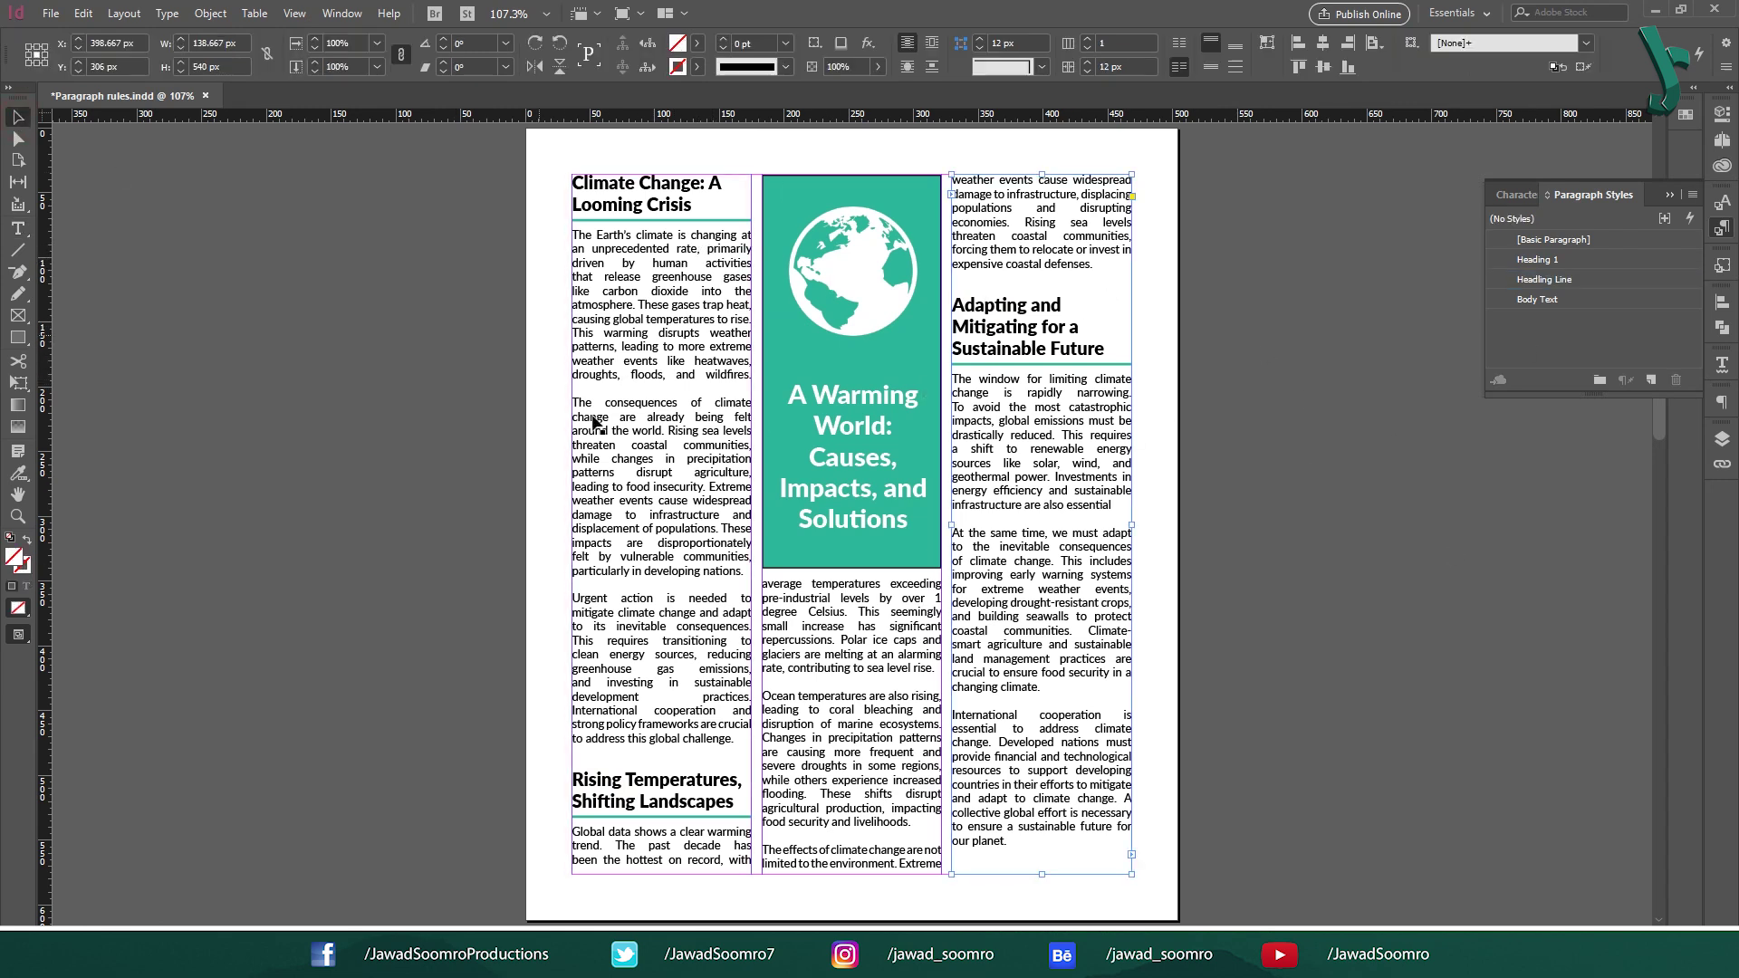
- With nothing selected, add Paragraph Style 1 and open its Edit settings
{"action": "left_click", "coordinate": [275, 304]}
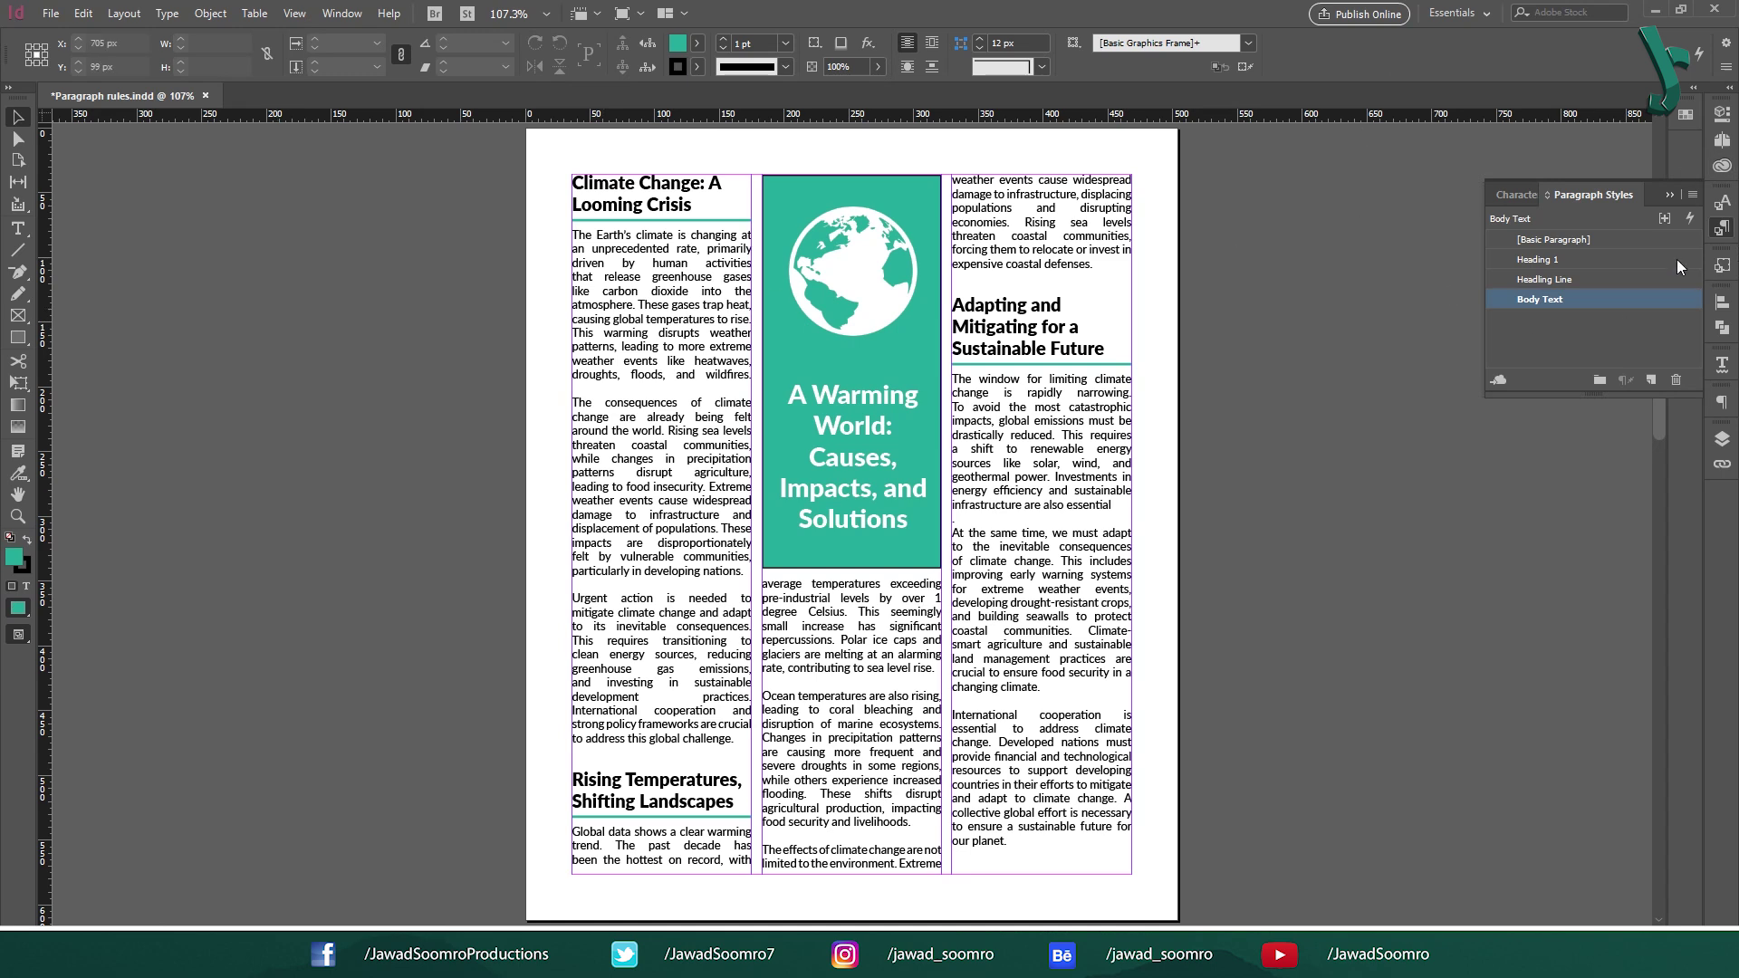
{"action": "left_click", "coordinate": [1652, 381]}
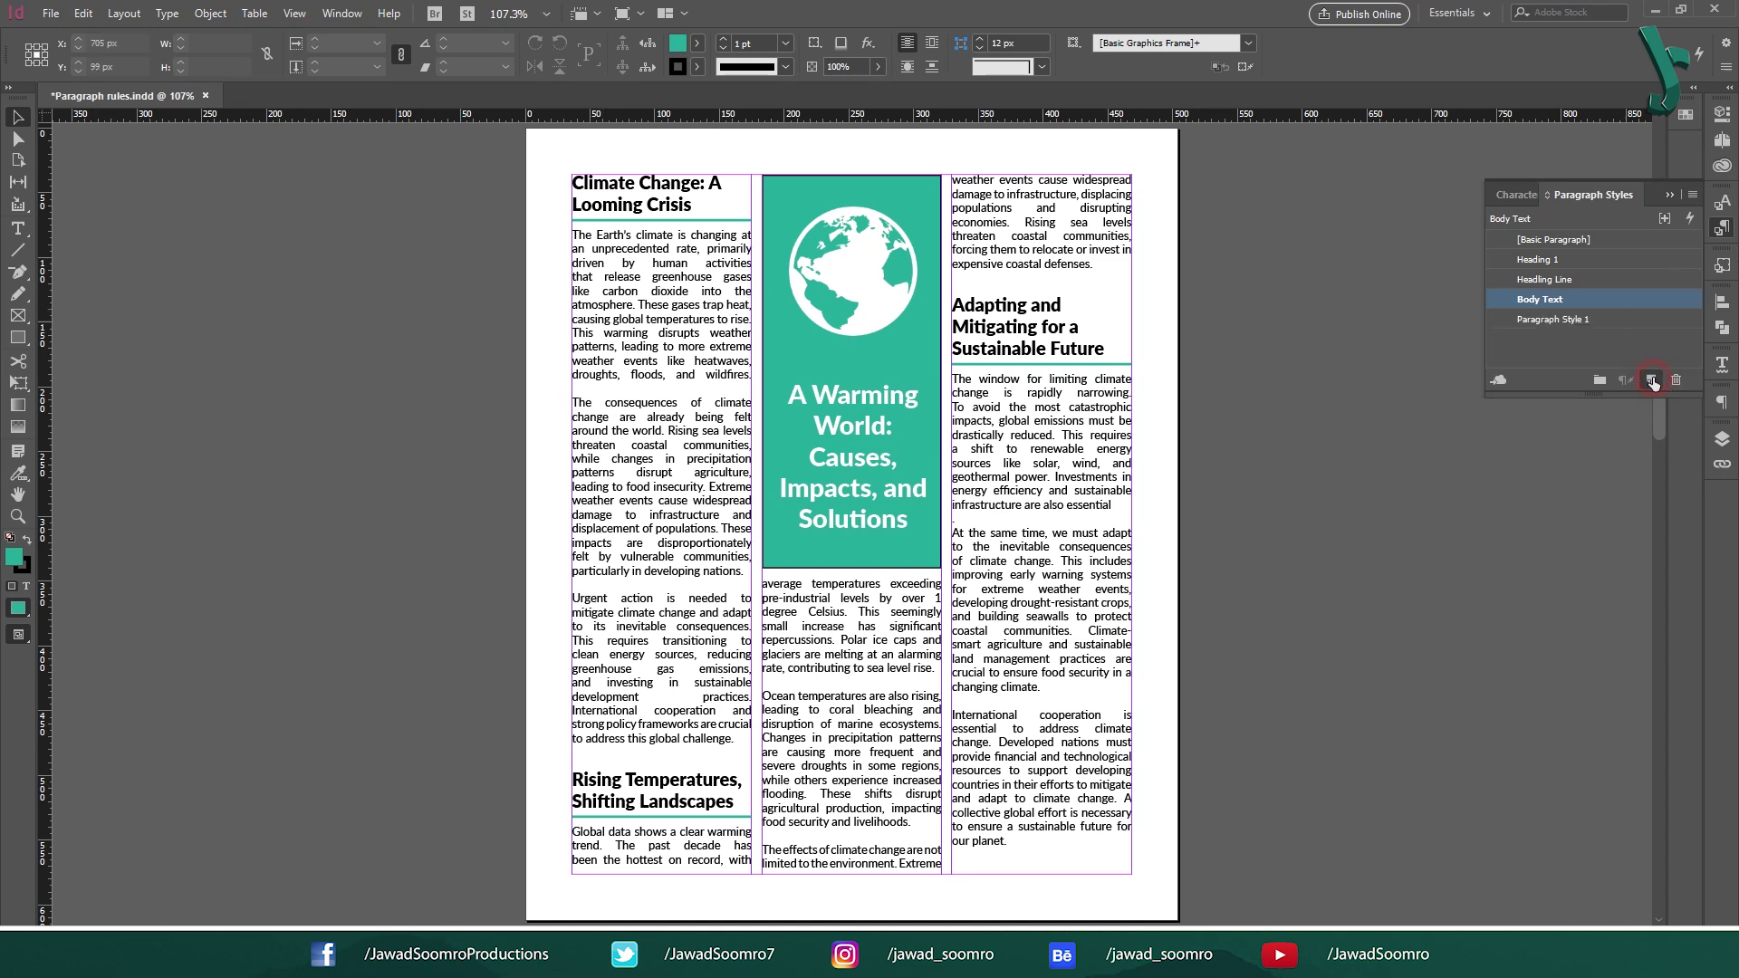
{"action": "left_click", "coordinate": [1515, 320]}
{"action": "right_click", "coordinate": [1542, 318]}
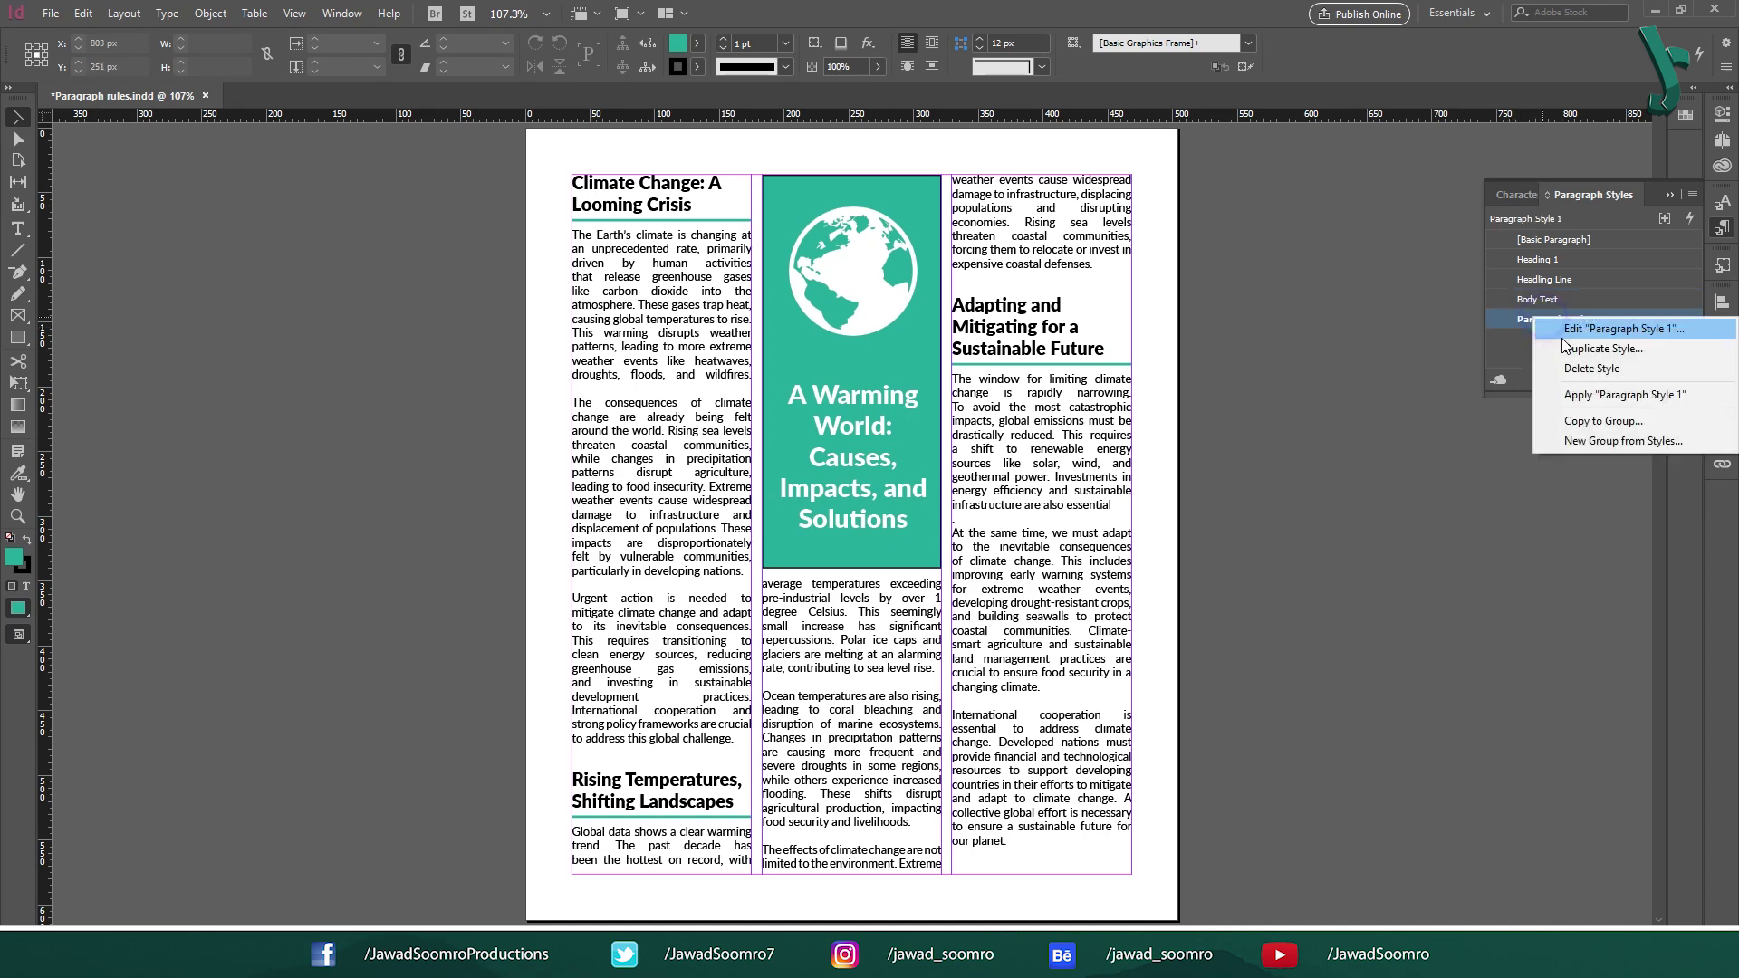
{"action": "left_click", "coordinate": [1576, 328]}
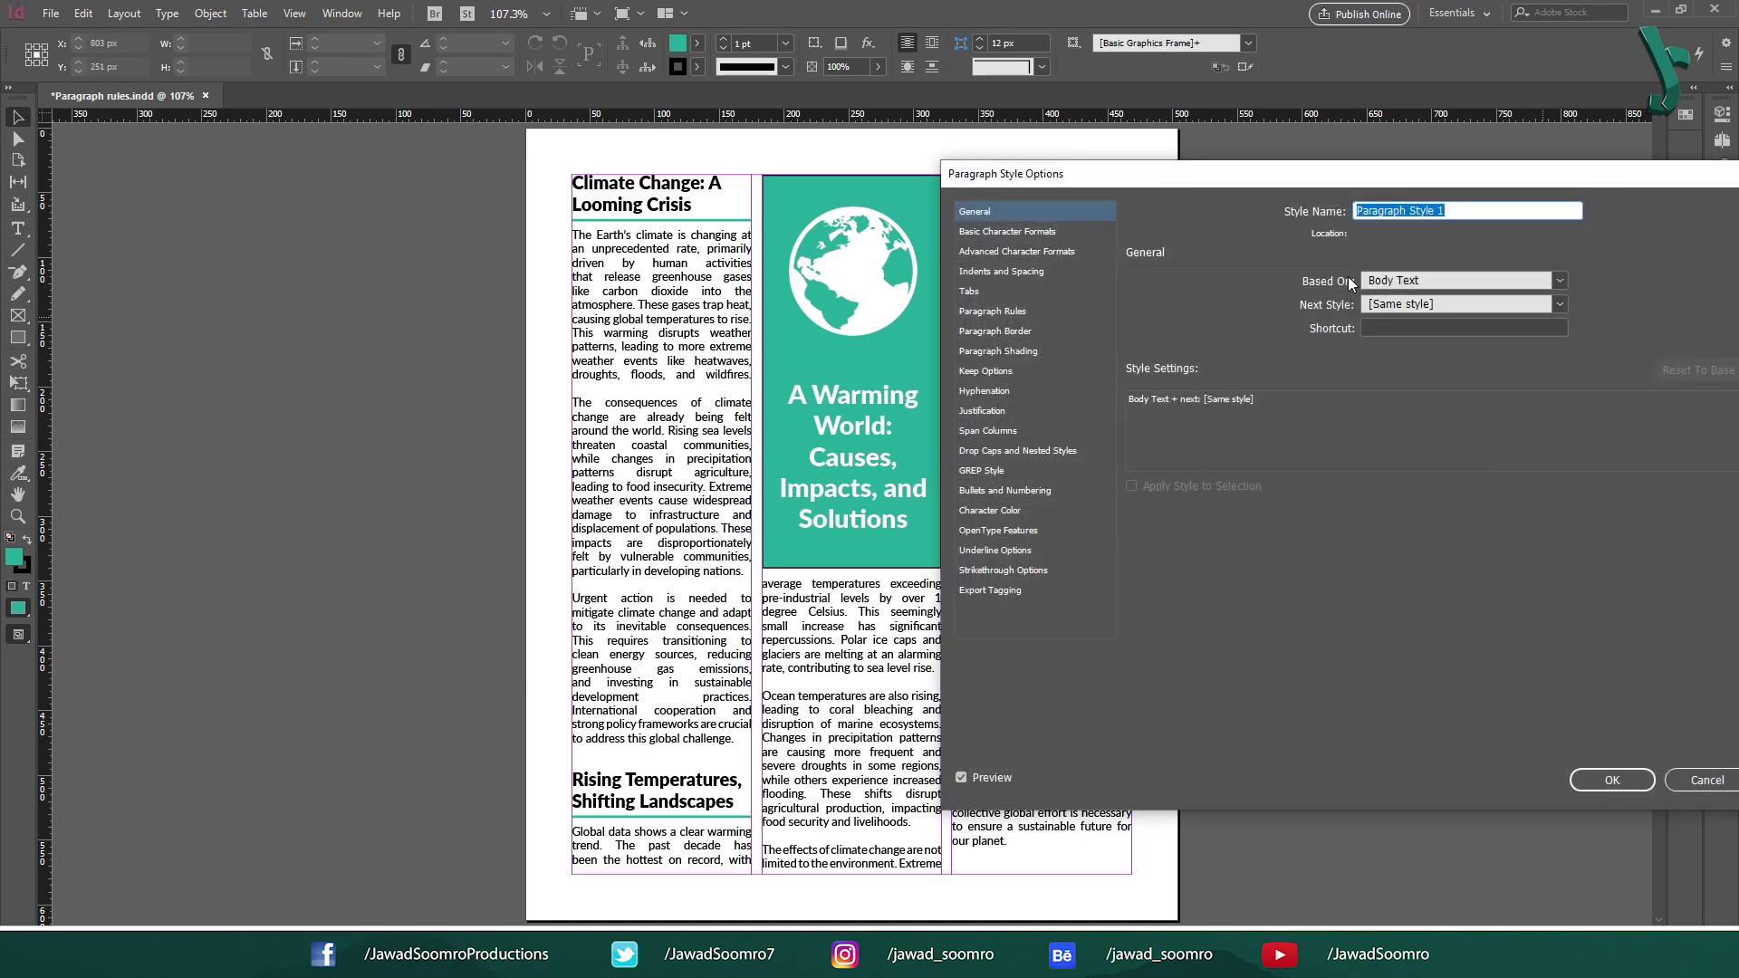
- Rename the new style to 'Heading Line 2', moving the options dialog aside
{"action": "left_click_drag", "start_coordinate": [1556, 173], "coordinate": [1032, 237]}
{"action": "left_click", "coordinate": [1314, 236]}
{"action": "type", "text": "Heading Line 2"}
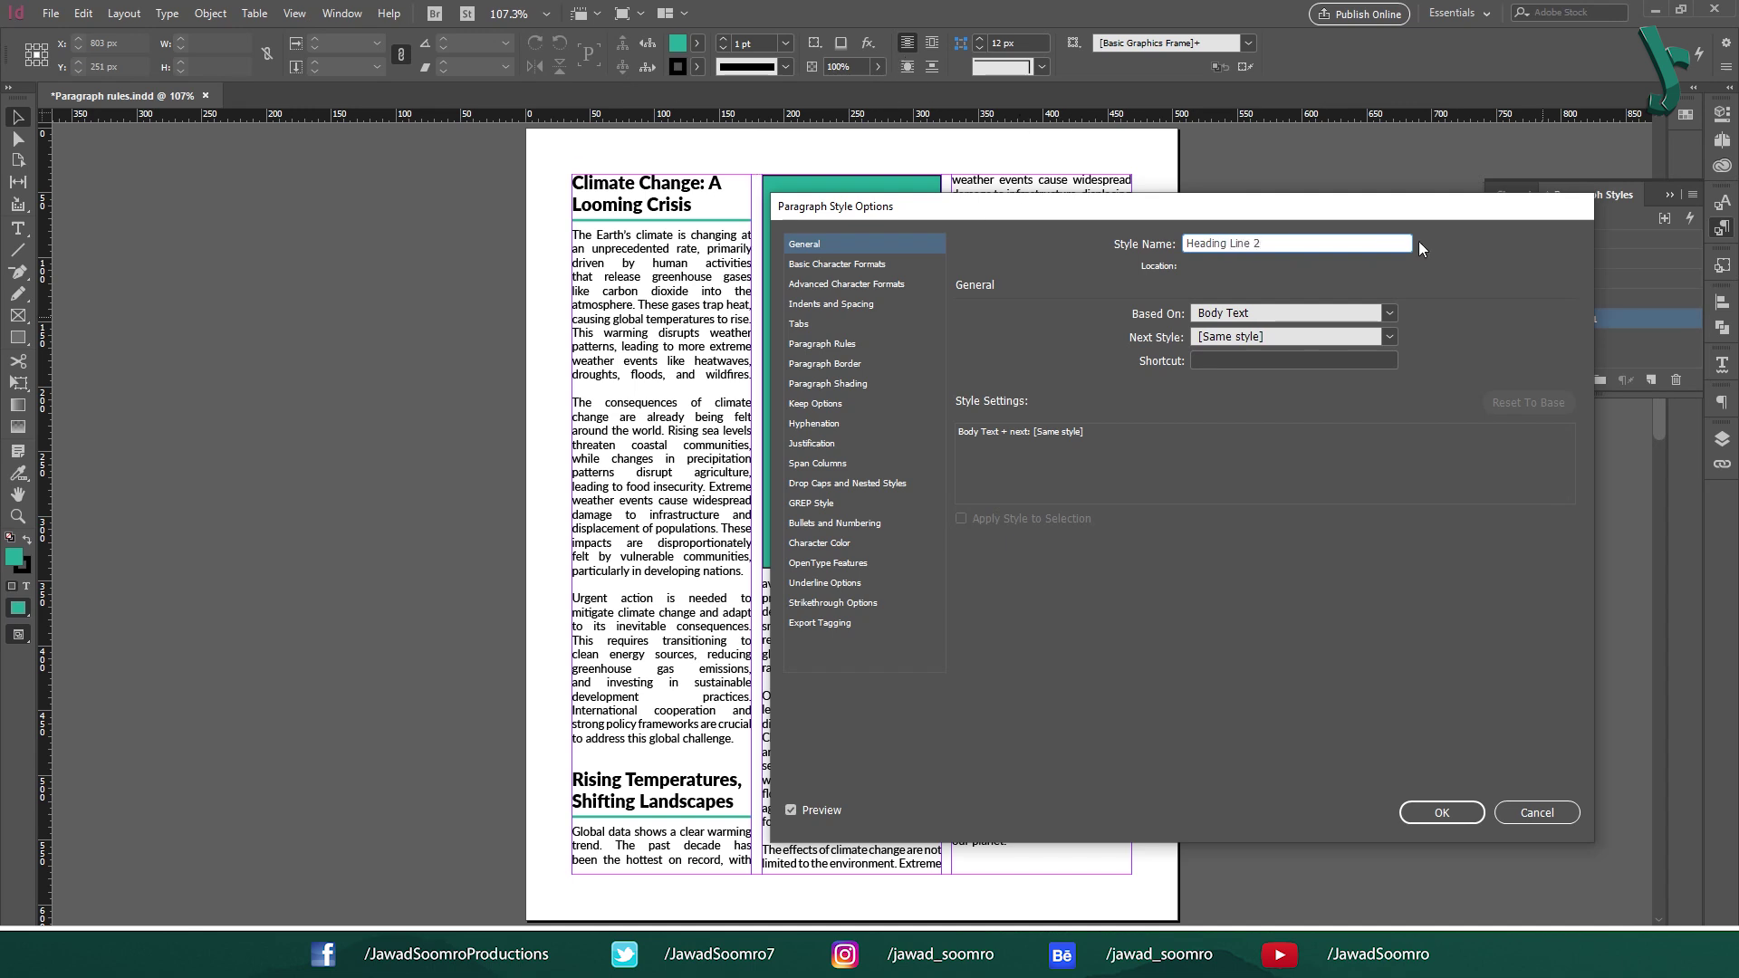
{"action": "mouse_move", "coordinate": [1333, 217]}
{"action": "left_mouse_down"}
{"action": "mouse_move", "coordinate": [1112, 190]}
{"action": "mouse_move", "coordinate": [1317, 210]}
{"action": "left_mouse_up"}
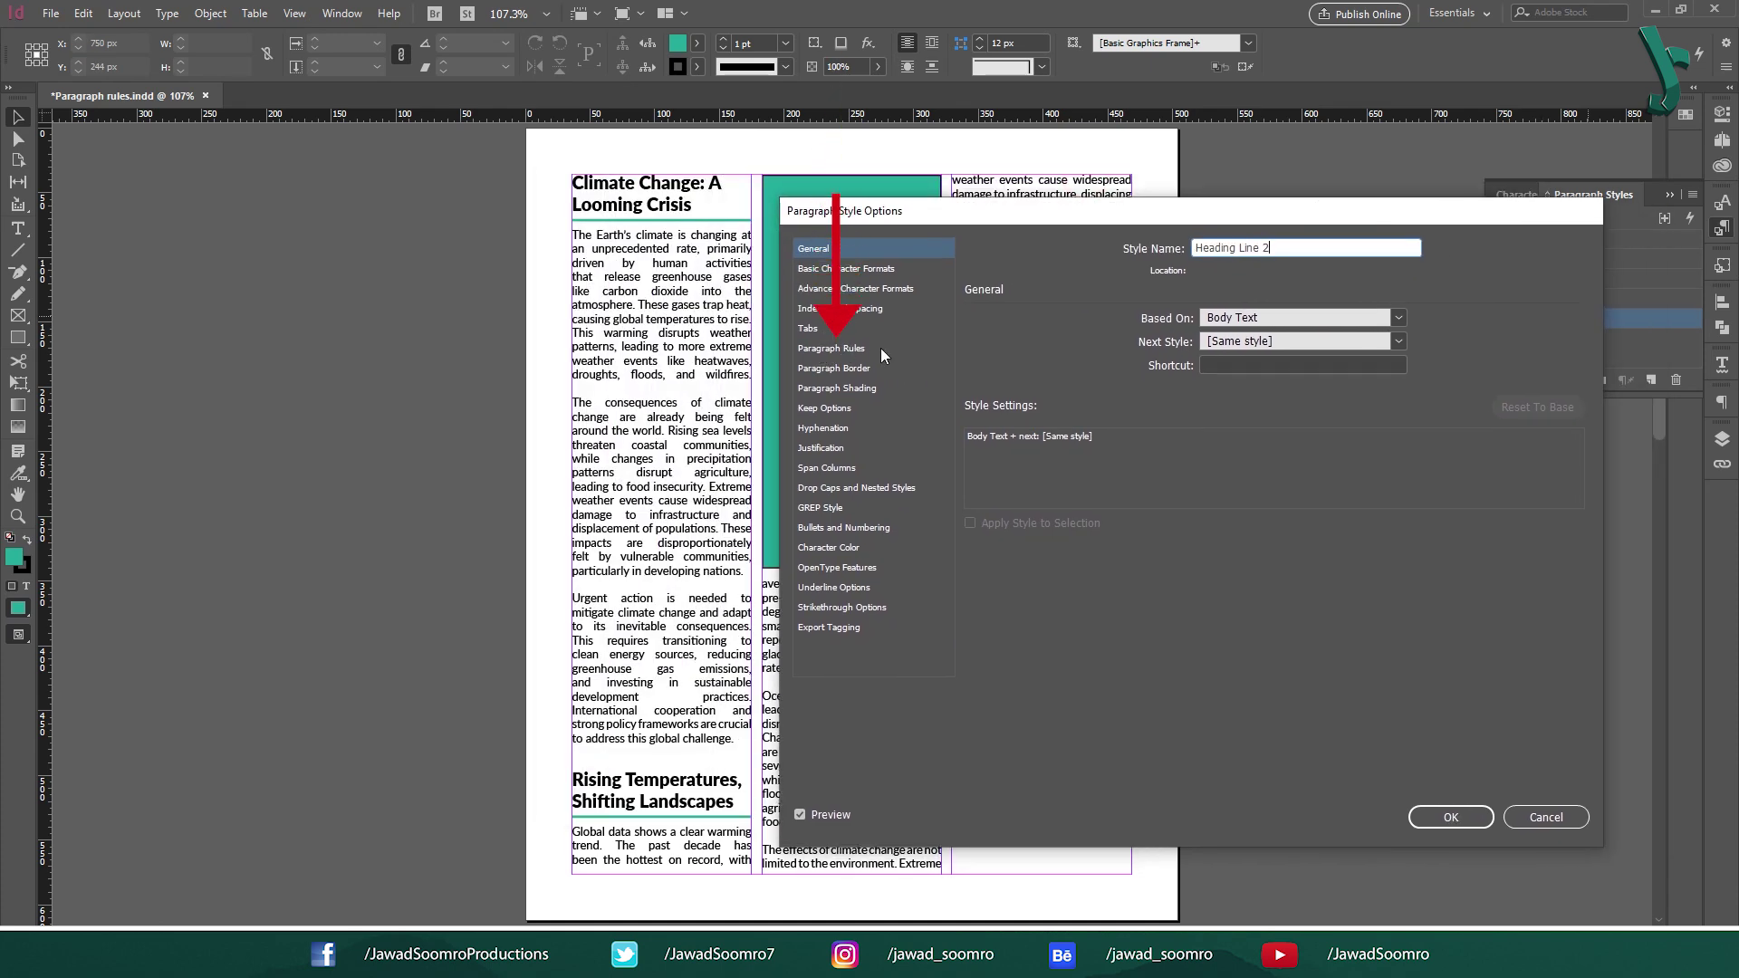
- Browse through the style's formatting categories in the options dialog
{"action": "left_click", "coordinate": [835, 349]}
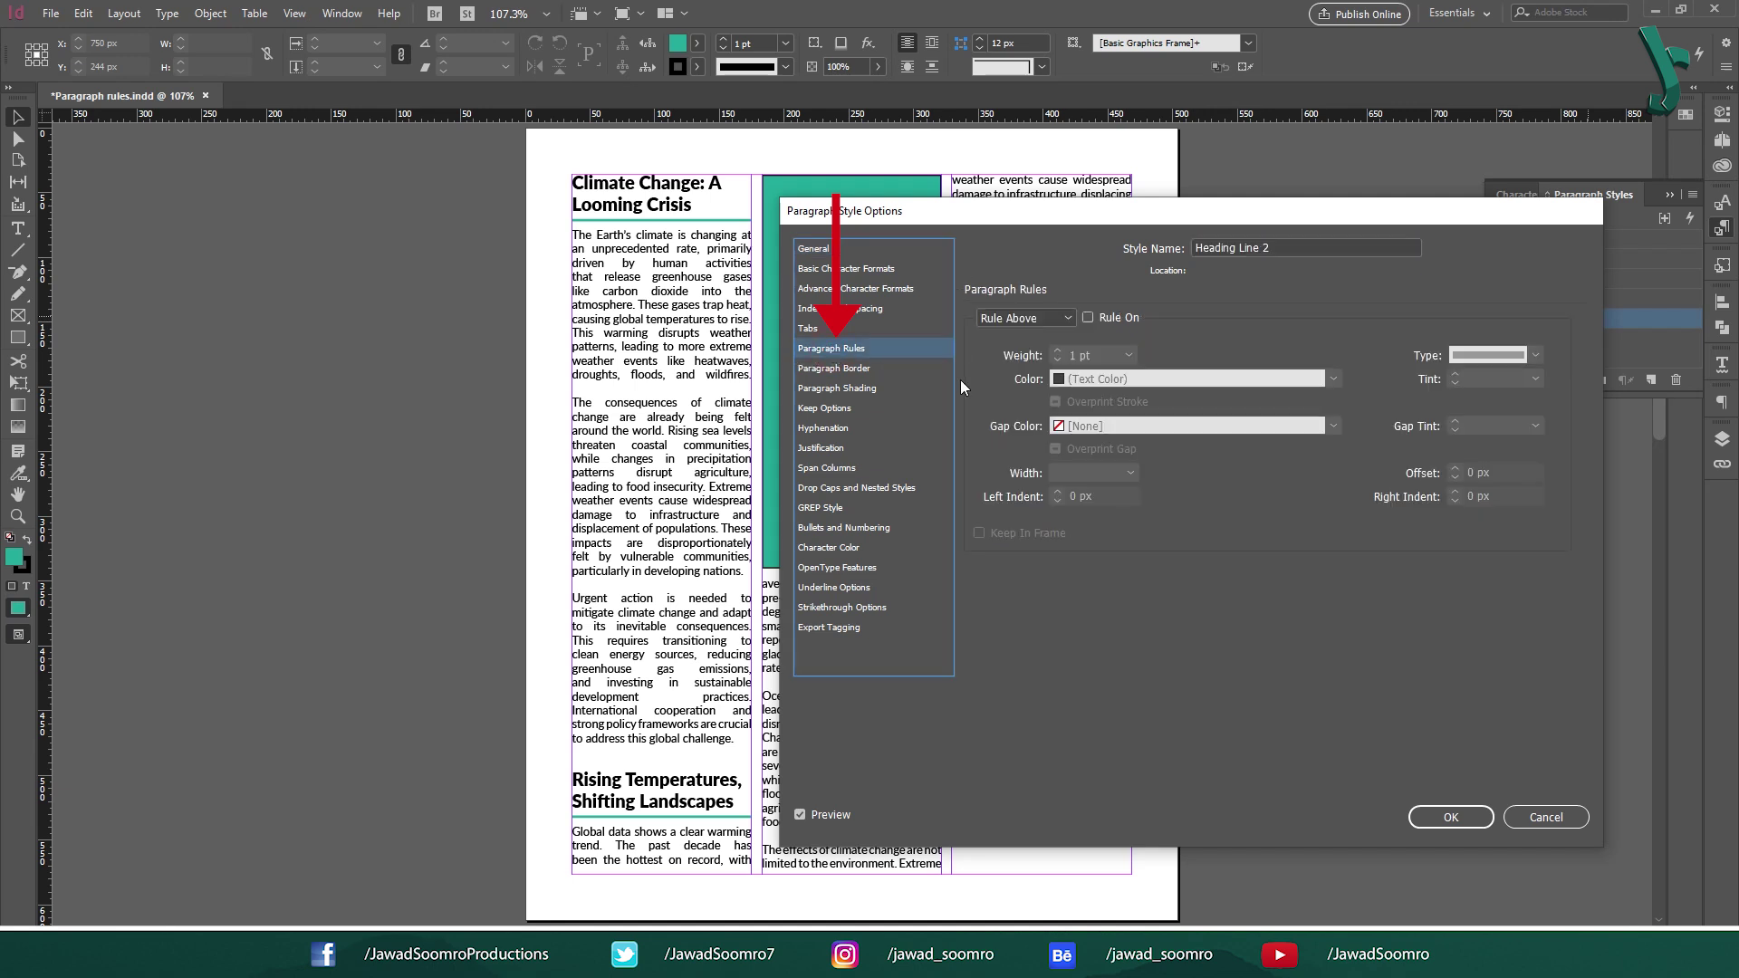
{"action": "left_click", "coordinate": [821, 249]}
{"action": "left_click", "coordinate": [833, 269]}
{"action": "left_click", "coordinate": [843, 288]}
{"action": "left_click", "coordinate": [851, 309]}
{"action": "left_click", "coordinate": [855, 369]}
{"action": "left_click", "coordinate": [847, 409]}
{"action": "left_click", "coordinate": [847, 389]}
{"action": "left_click", "coordinate": [851, 428]}
{"action": "left_click", "coordinate": [855, 447]}
{"action": "left_click", "coordinate": [855, 467]}
{"action": "left_click", "coordinate": [875, 288]}
{"action": "left_click", "coordinate": [871, 250]}
- Open the Paragraph Rules settings and toggle Preview
{"action": "left_click", "coordinate": [875, 269]}
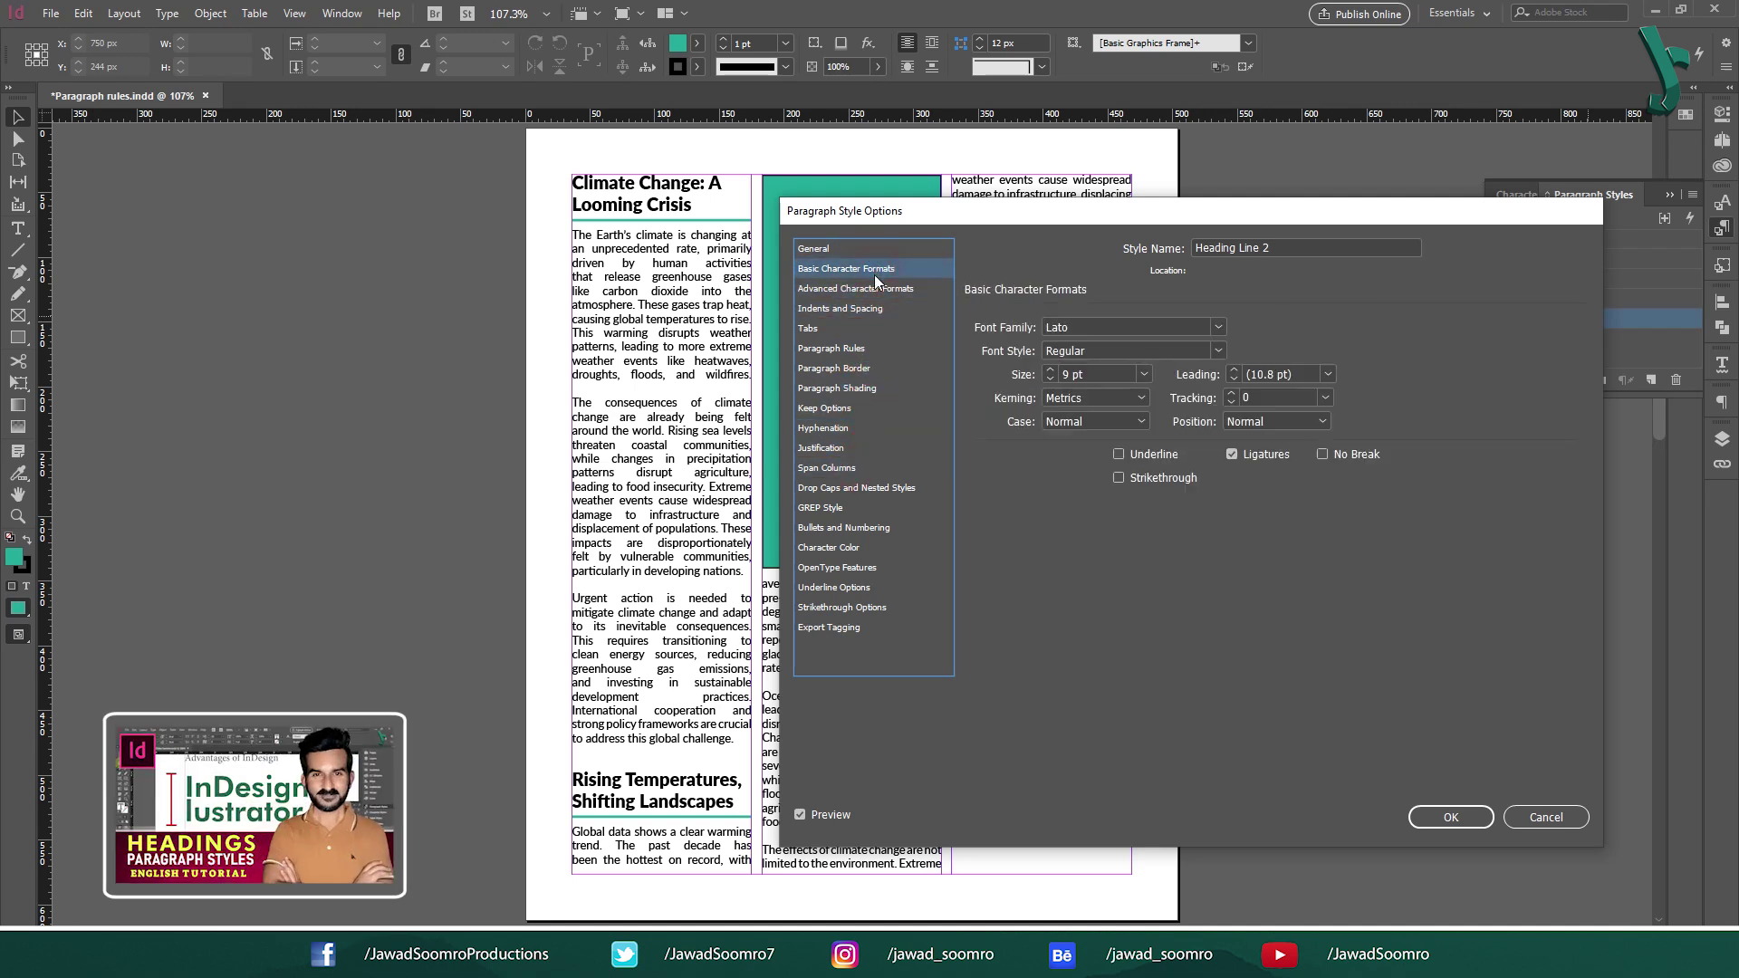
{"action": "left_click", "coordinate": [832, 348]}
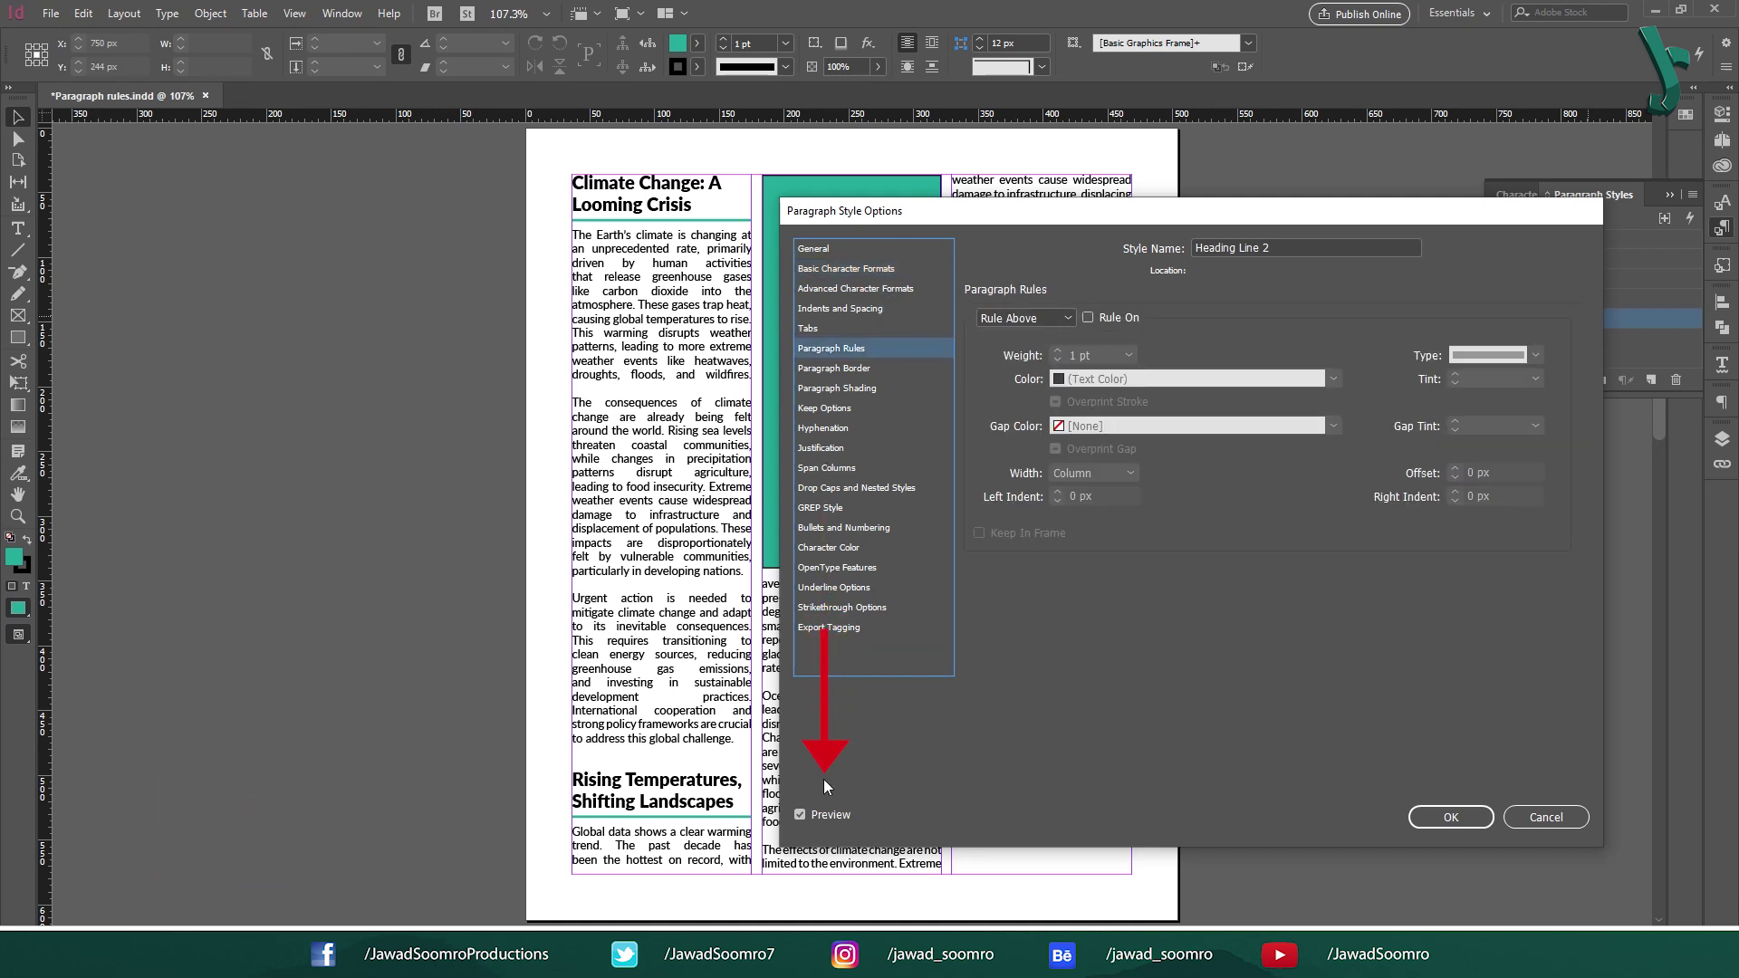
{"action": "left_click", "coordinate": [800, 813]}
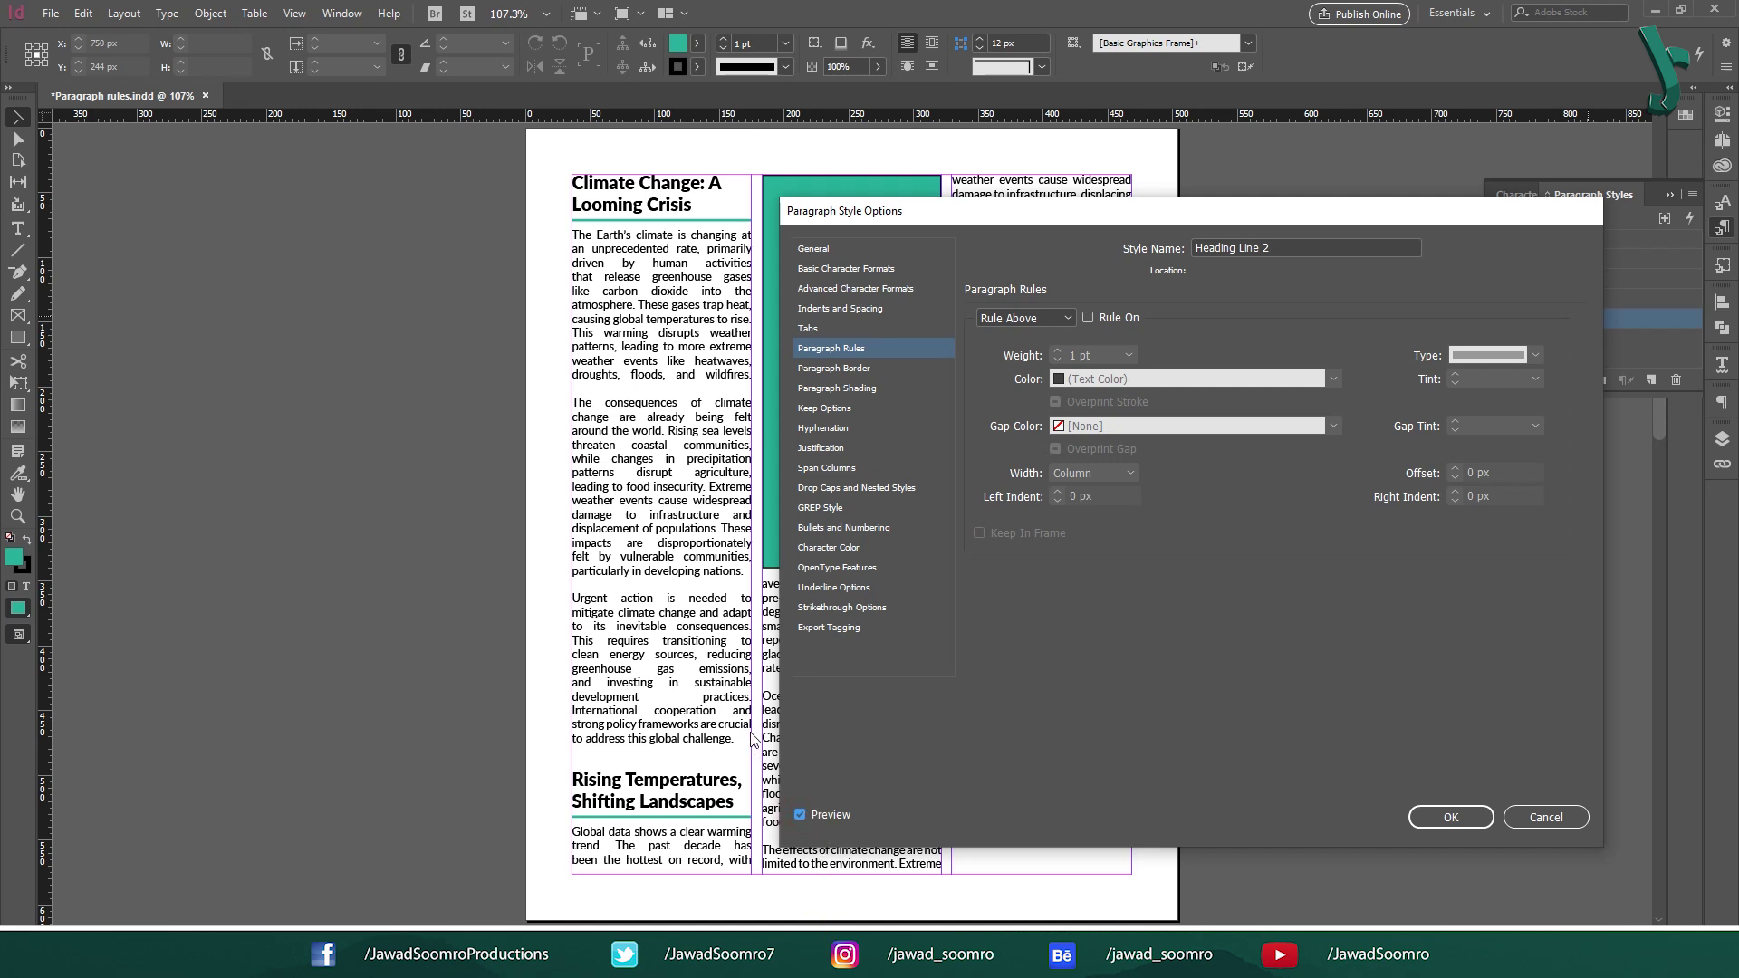
- Switch between Rule Above and Rule Below, ending on Rule Above
{"action": "left_click", "coordinate": [1056, 319]}
{"action": "left_click", "coordinate": [1047, 330]}
{"action": "left_click", "coordinate": [1048, 357]}
{"action": "left_click", "coordinate": [1051, 313]}
{"action": "left_click", "coordinate": [1024, 337]}
{"action": "left_click", "coordinate": [1043, 315]}
{"action": "left_click", "coordinate": [1047, 357]}
{"action": "left_click", "coordinate": [1043, 317]}
{"action": "left_click", "coordinate": [1024, 336]}
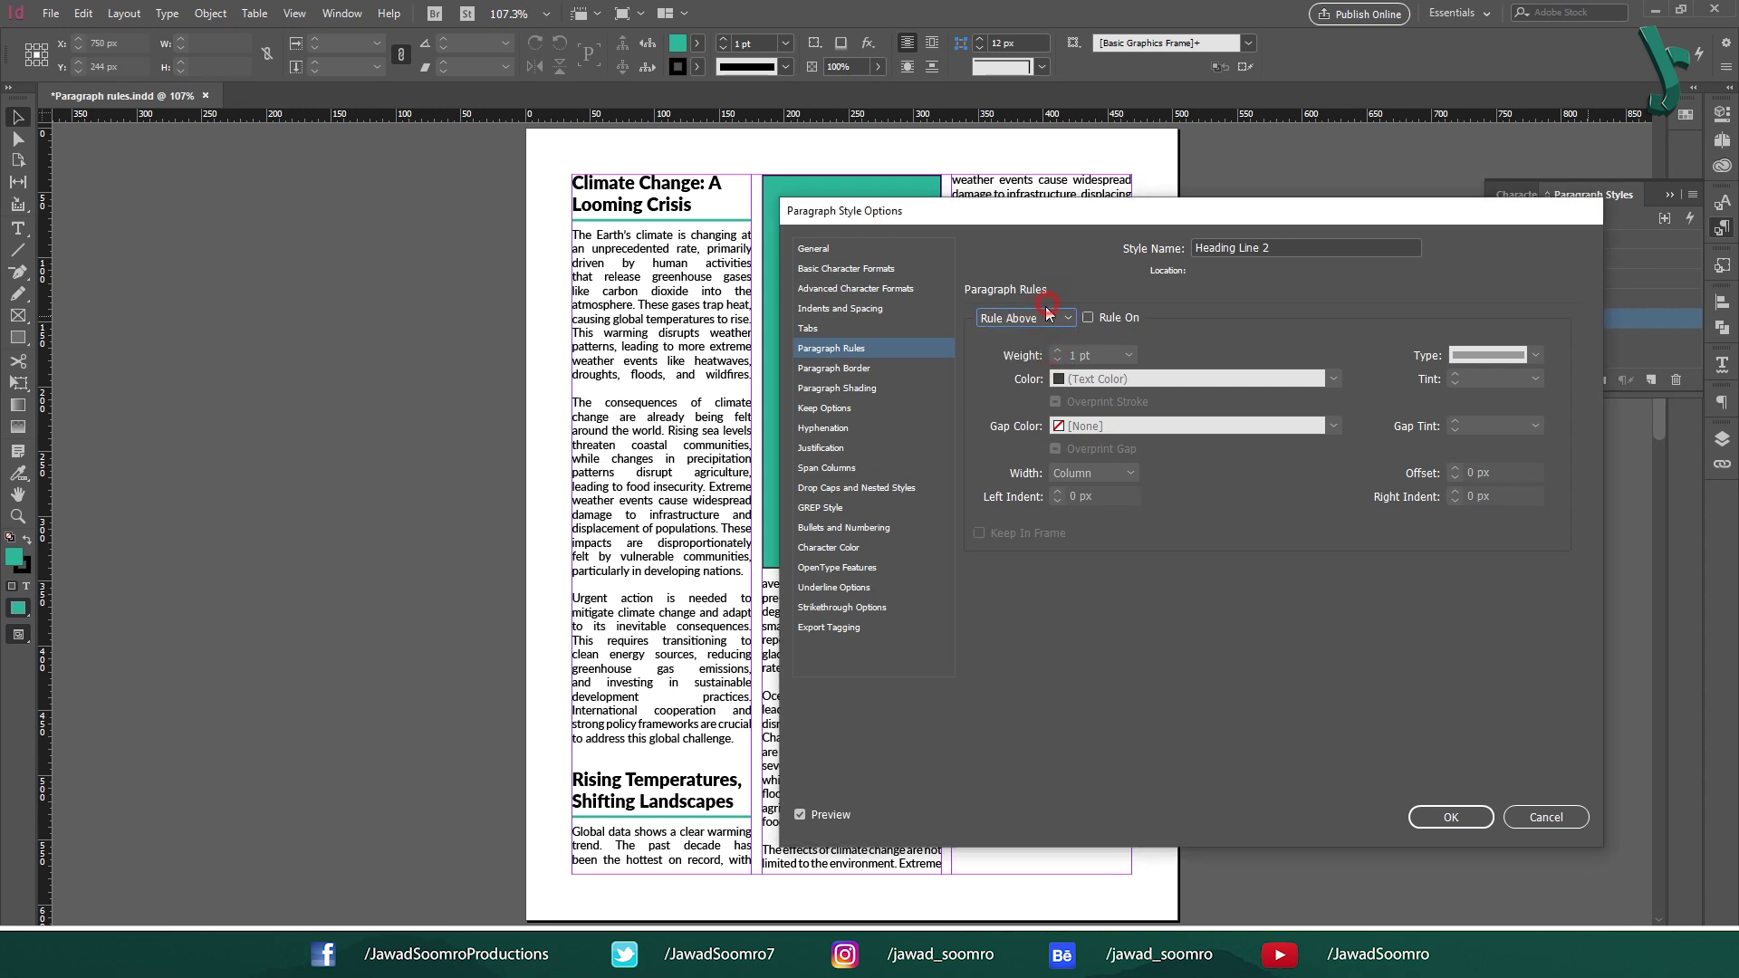
{"action": "left_click", "coordinate": [1041, 322]}
{"action": "left_click", "coordinate": [1107, 319]}
- Move the options dialog aside to view the headings, then return it to centre
{"action": "left_click_drag", "start_coordinate": [882, 222], "coordinate": [1331, 206]}
{"action": "left_click", "coordinate": [1502, 312]}
{"action": "left_click", "coordinate": [1485, 312]}
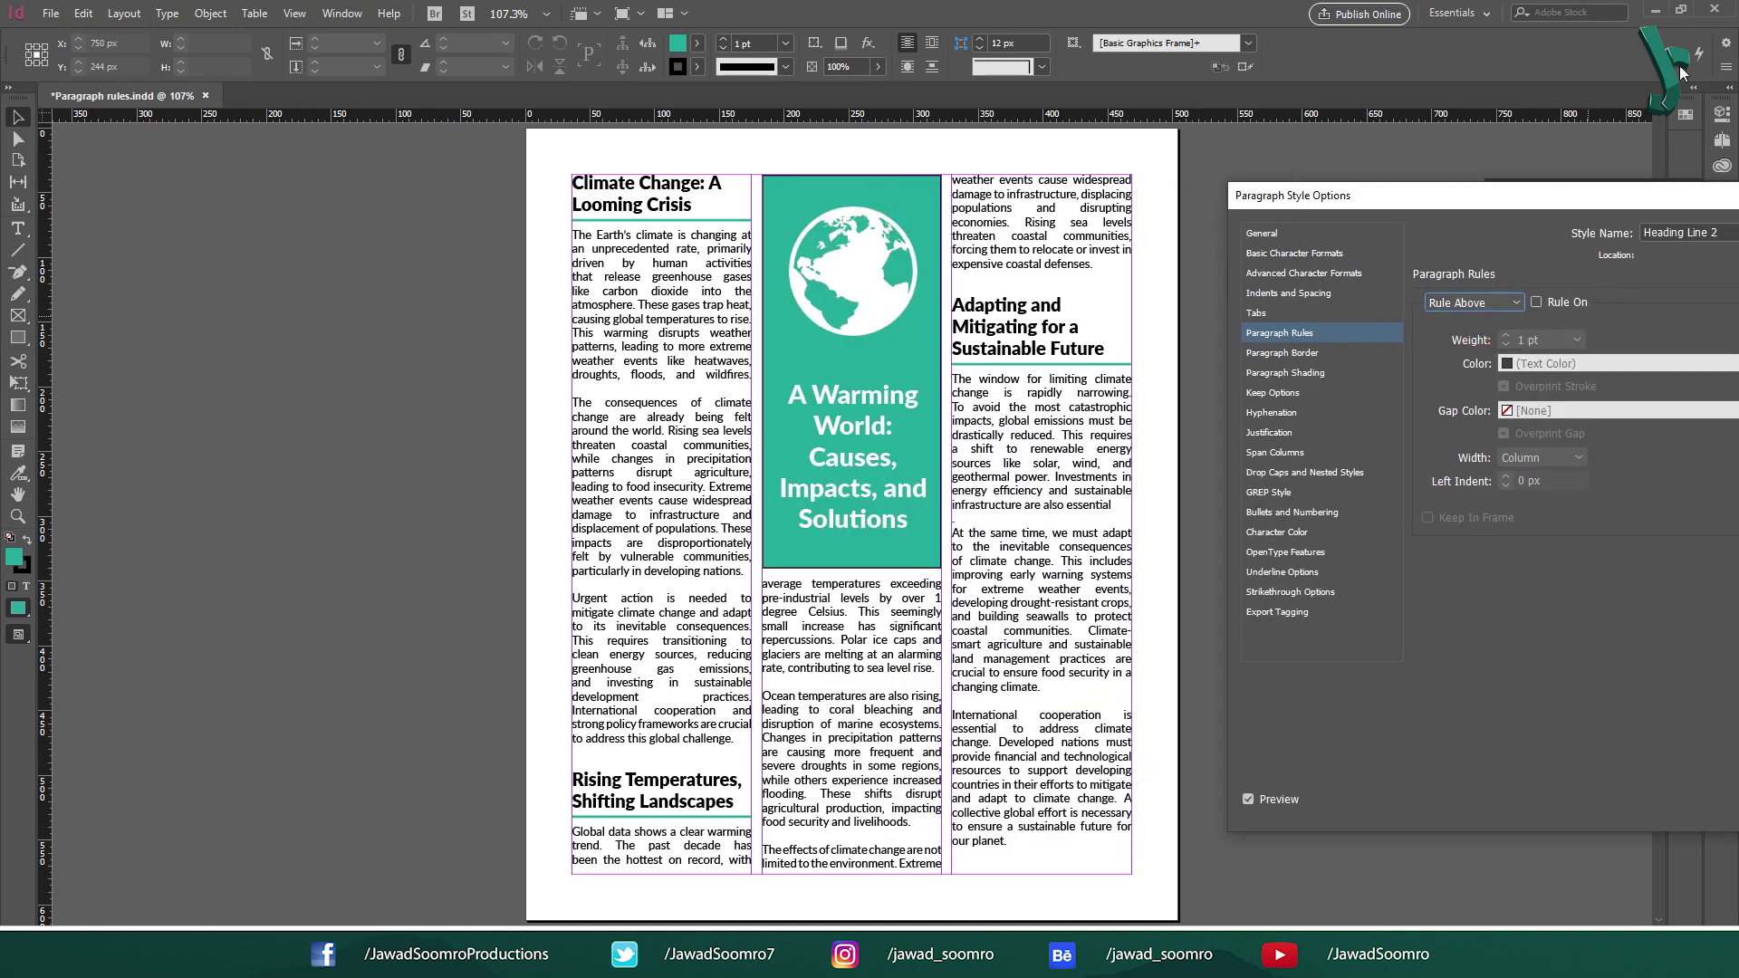
{"action": "left_click_drag", "start_coordinate": [1345, 196], "coordinate": [897, 199]}
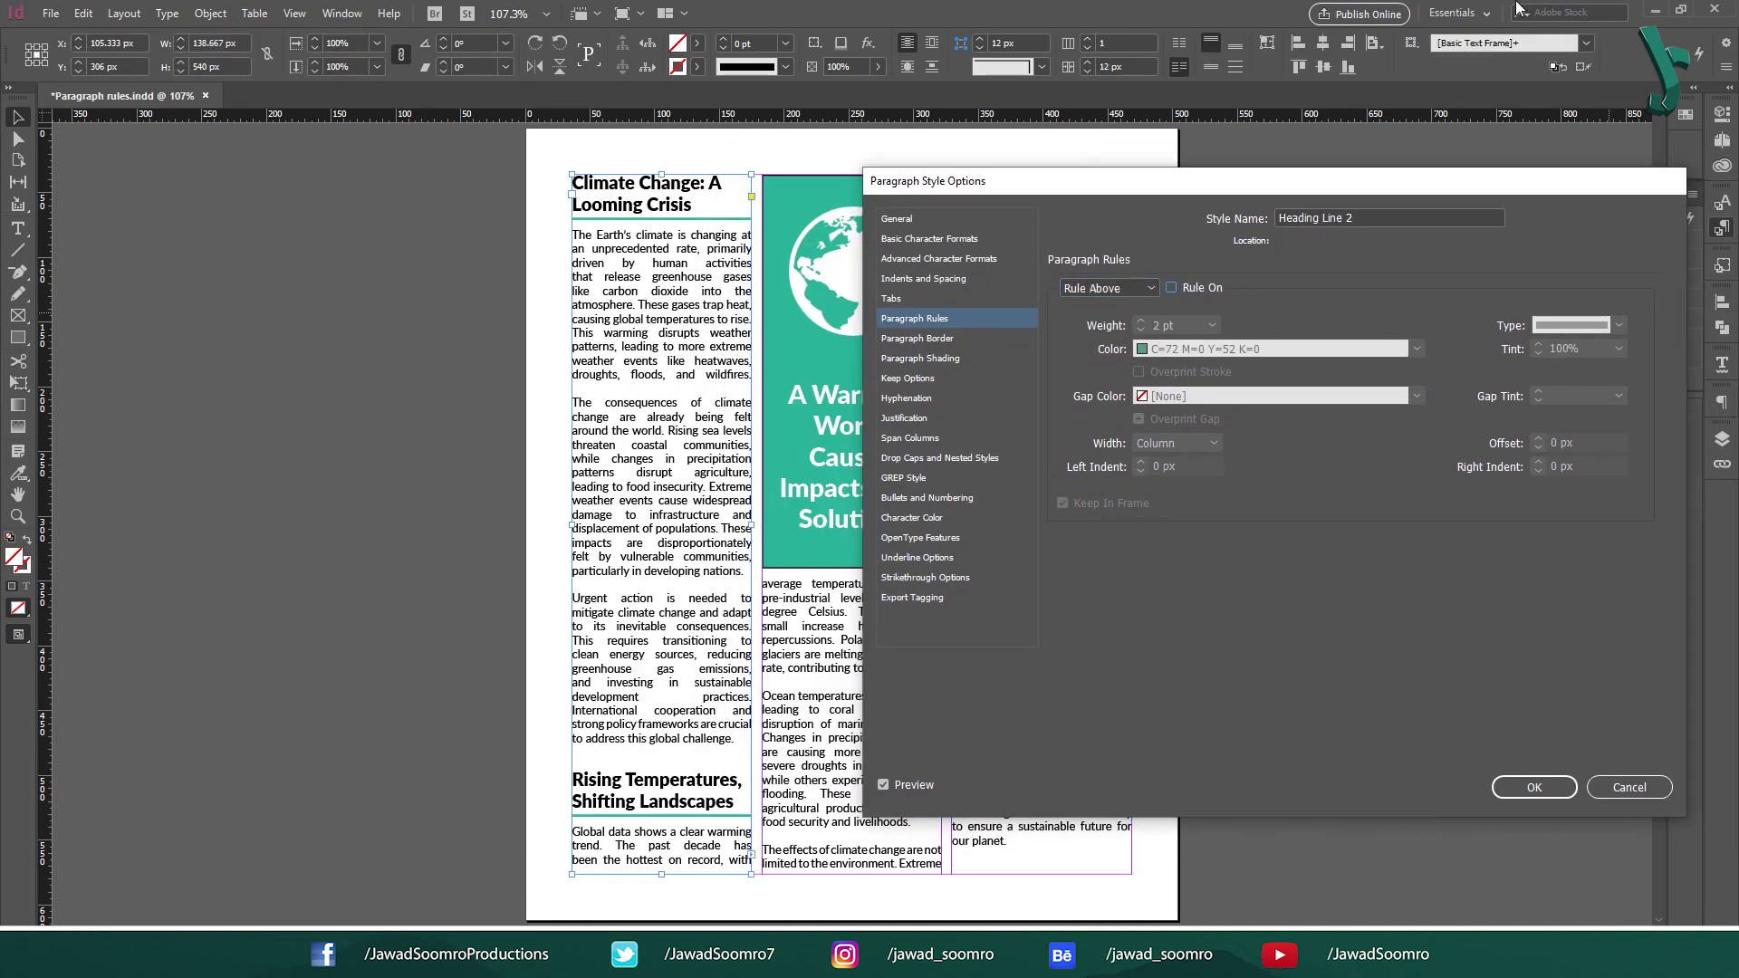
- Turn on the rule above and try several weights, settling on 2 pt
{"action": "left_click", "coordinate": [1199, 288]}
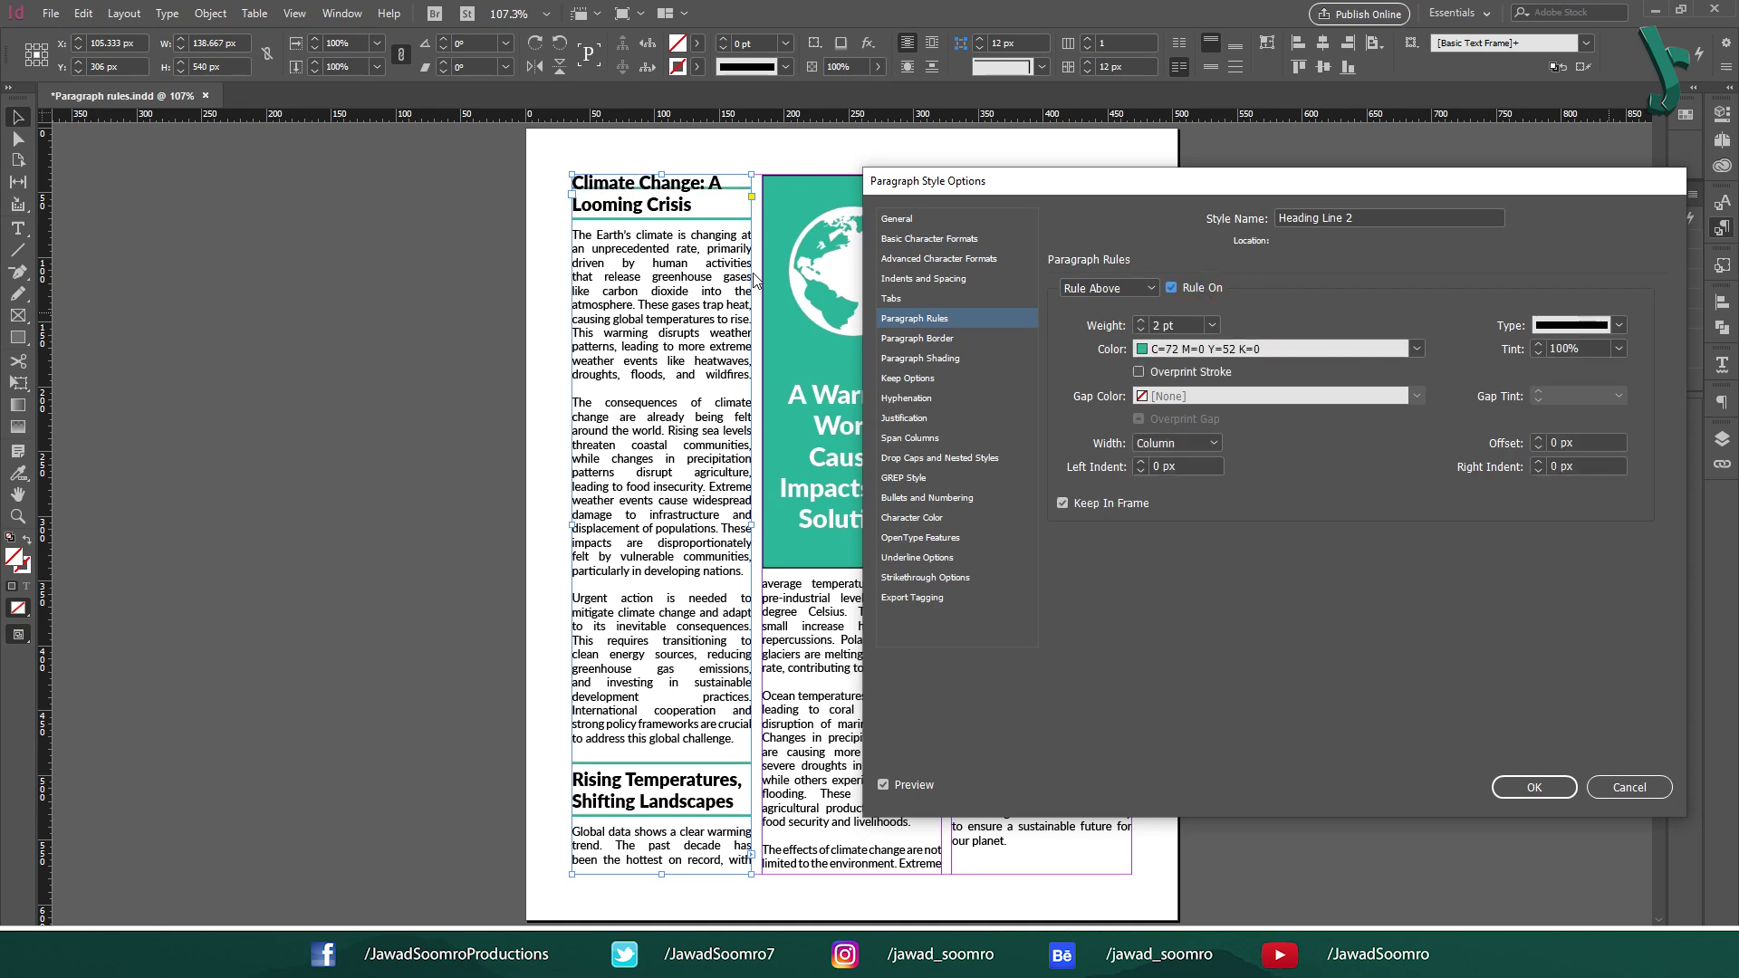
{"action": "left_click", "coordinate": [1141, 322]}
{"action": "left_click", "coordinate": [1141, 322]}
{"action": "left_click", "coordinate": [1141, 322]}
{"action": "left_click", "coordinate": [1141, 322]}
{"action": "left_click", "coordinate": [1142, 321]}
{"action": "left_click", "coordinate": [1141, 321]}
{"action": "left_click", "coordinate": [1141, 331]}
{"action": "left_click", "coordinate": [1140, 331]}
{"action": "left_click", "coordinate": [1141, 331]}
{"action": "left_click", "coordinate": [1140, 331]}
{"action": "left_click", "coordinate": [1141, 330]}
{"action": "left_click", "coordinate": [1141, 332]}
{"action": "left_click", "coordinate": [1141, 322]}
{"action": "left_click", "coordinate": [1141, 322]}
{"action": "left_click", "coordinate": [1141, 322]}
{"action": "left_click", "coordinate": [1142, 322]}
{"action": "left_click", "coordinate": [1141, 322]}
{"action": "left_click", "coordinate": [1141, 322]}
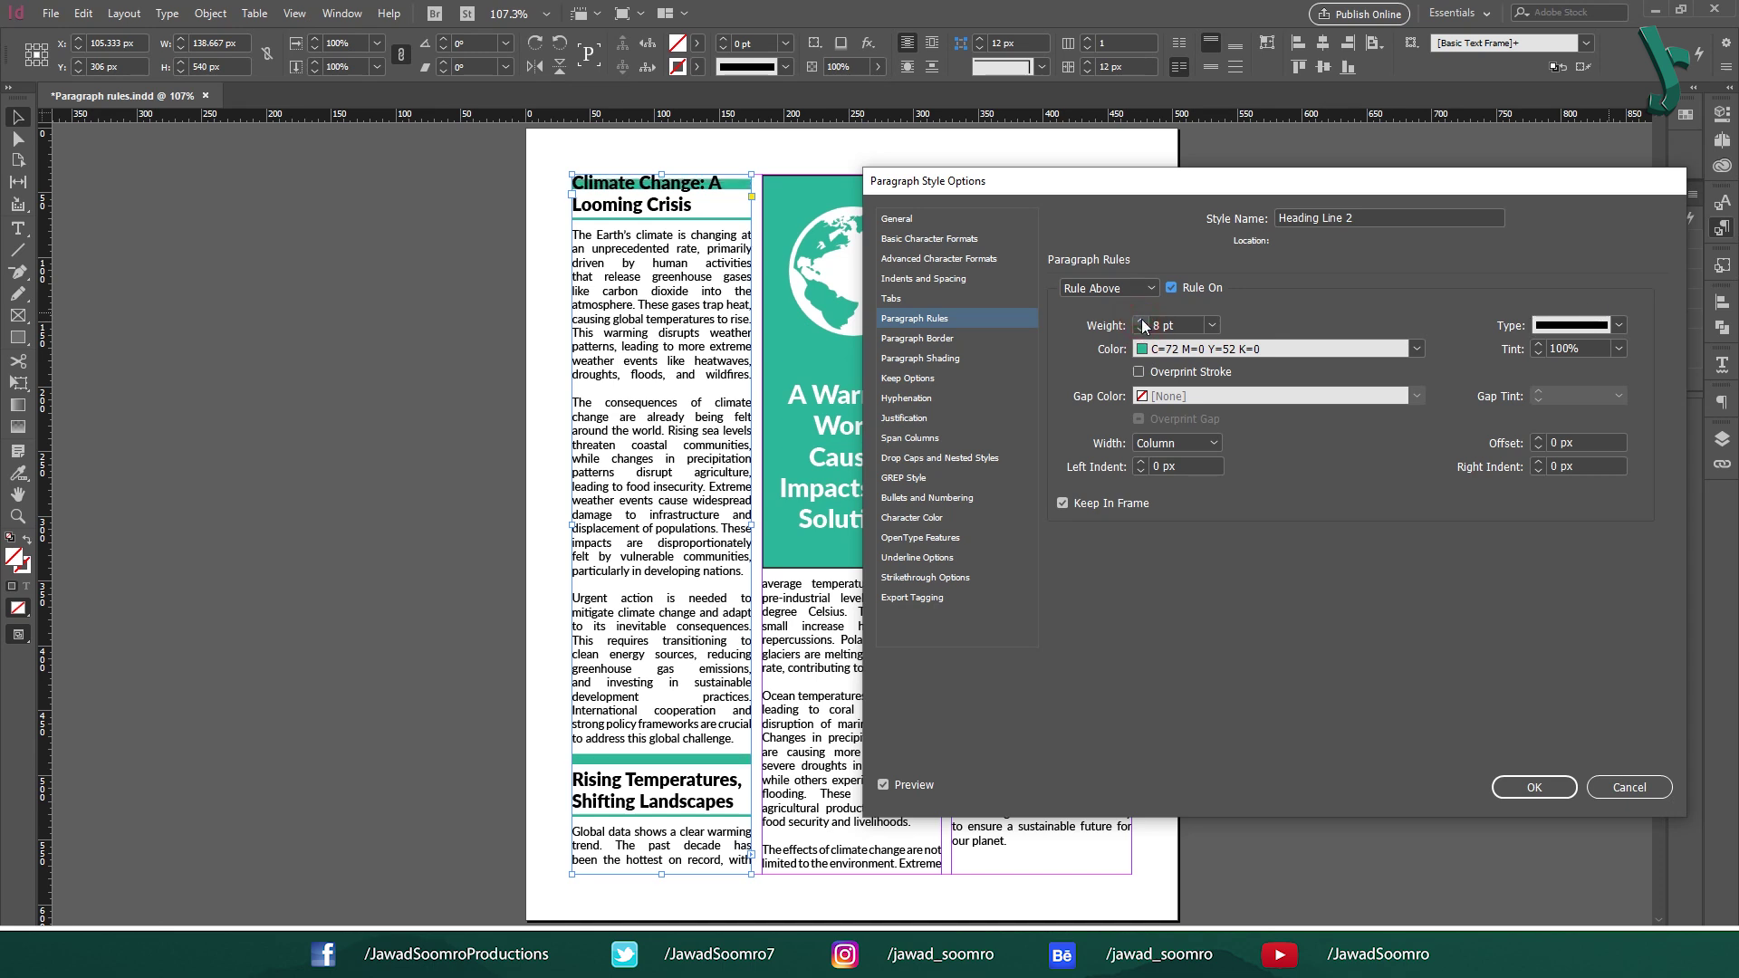
{"action": "left_click", "coordinate": [1141, 329]}
{"action": "left_click", "coordinate": [1141, 330]}
{"action": "left_click", "coordinate": [1140, 330]}
{"action": "left_click", "coordinate": [1140, 329]}
{"action": "left_click", "coordinate": [1140, 330]}
{"action": "left_click", "coordinate": [1140, 330]}
- Try Dashed (3 and 2) and Wavy rule types, keeping Solid
{"action": "left_click", "coordinate": [1619, 325]}
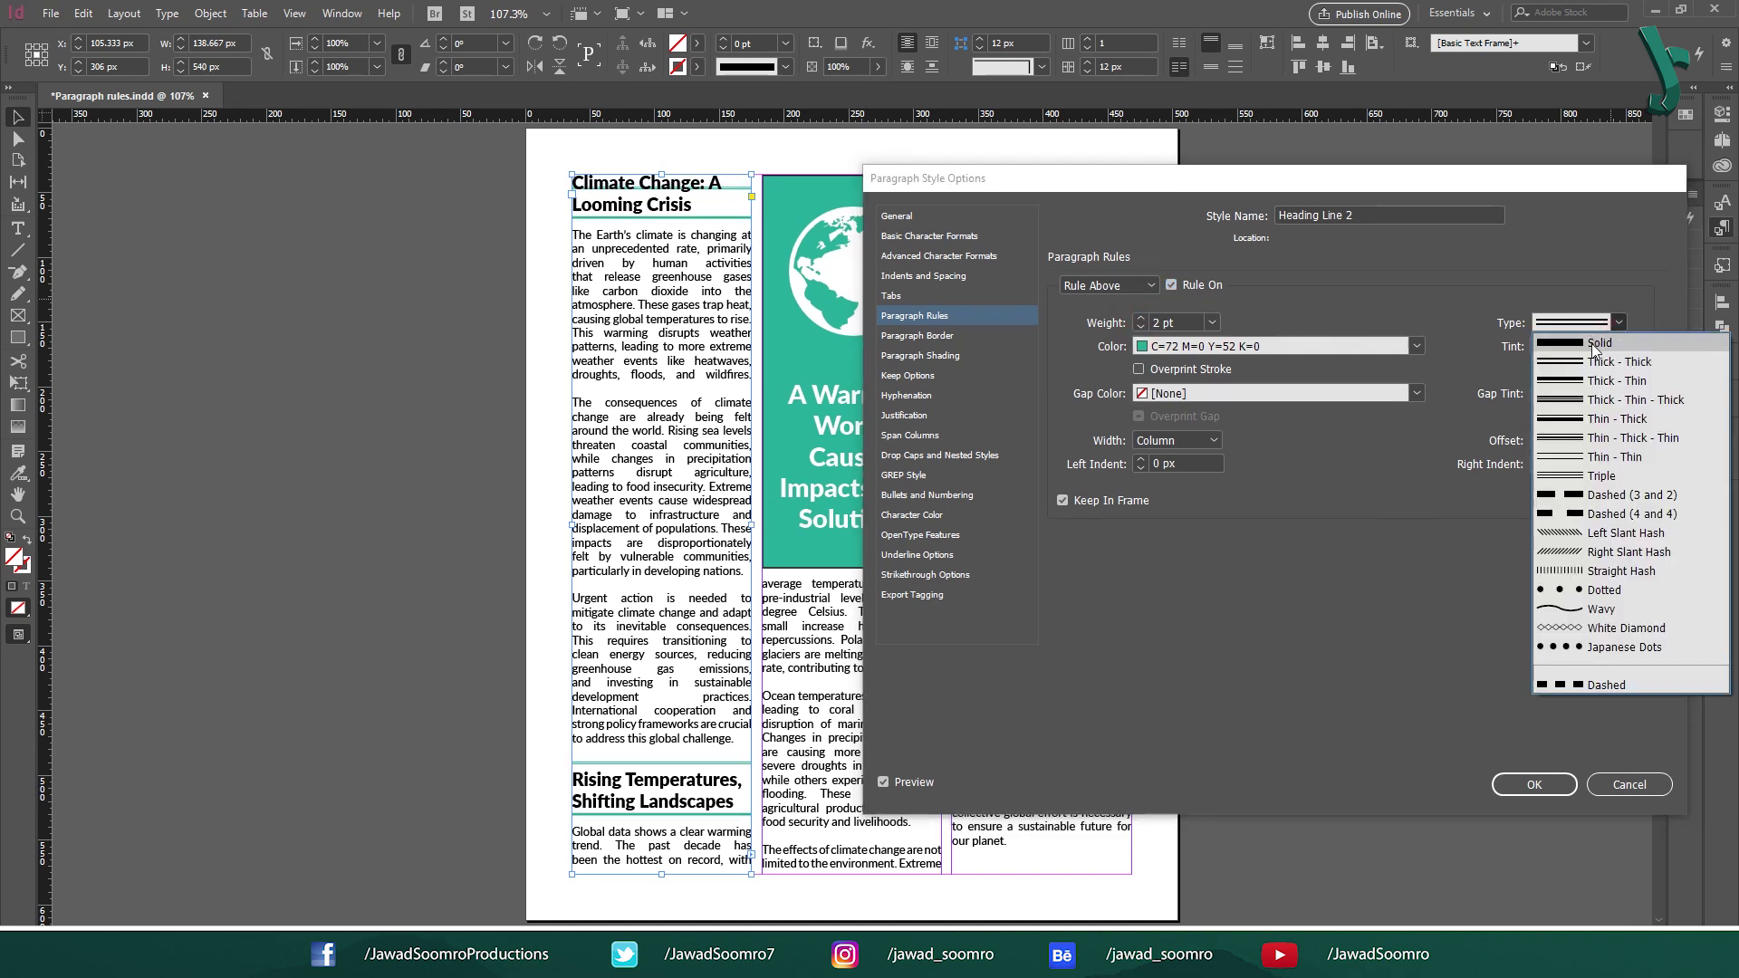
{"action": "left_click", "coordinate": [1622, 495]}
{"action": "left_click", "coordinate": [1618, 322]}
{"action": "left_click", "coordinate": [1600, 608]}
{"action": "left_click", "coordinate": [1618, 321]}
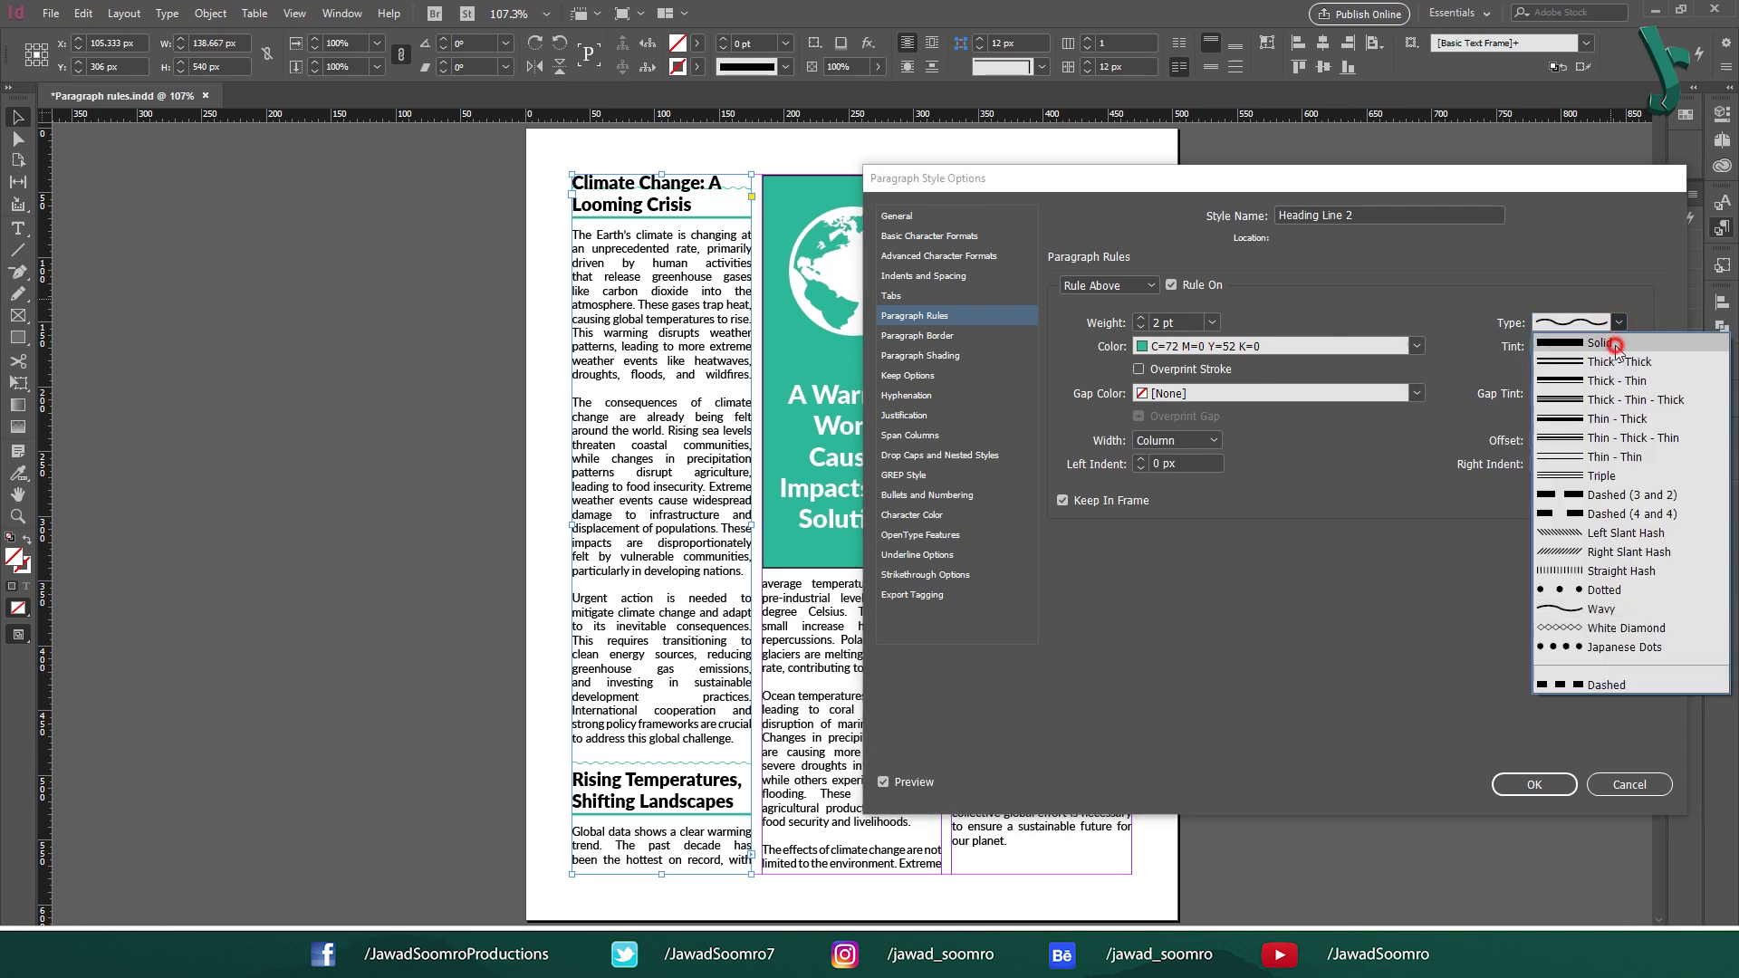
{"action": "left_click", "coordinate": [1614, 344]}
{"action": "left_click", "coordinate": [1619, 322]}
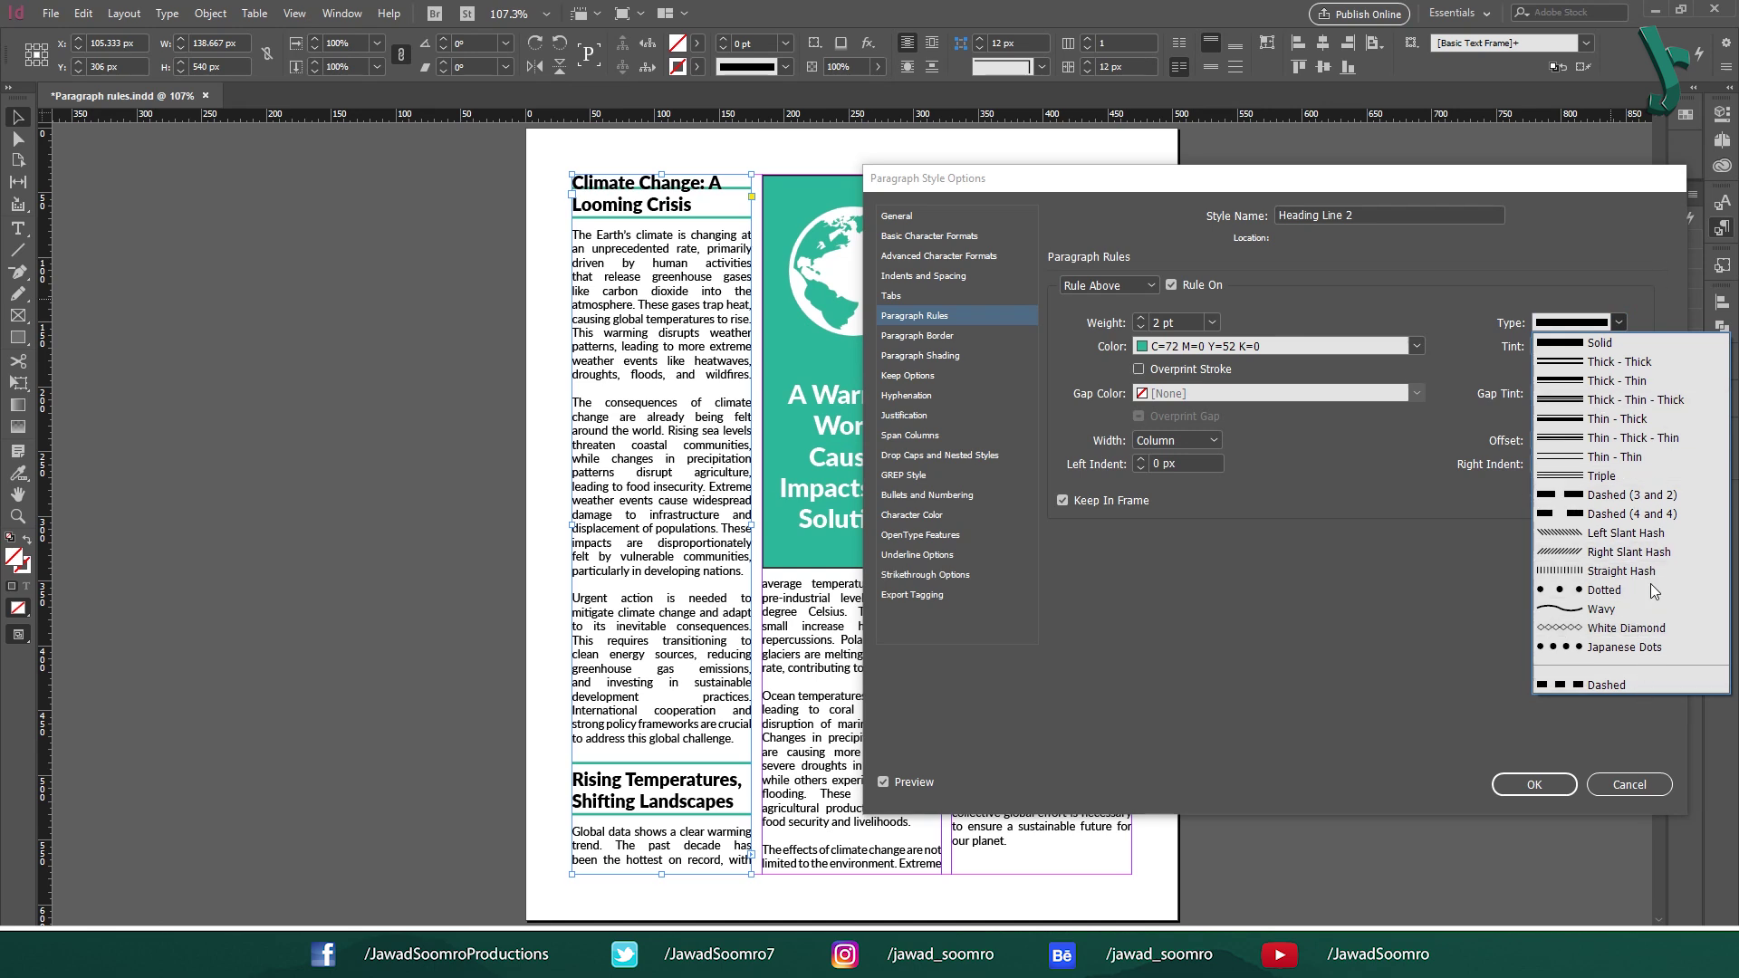
{"action": "left_click", "coordinate": [1268, 322]}
- Try magenta and green, then colour the rule teal C=72 M=0 Y=52 K=0
{"action": "left_click", "coordinate": [1259, 346]}
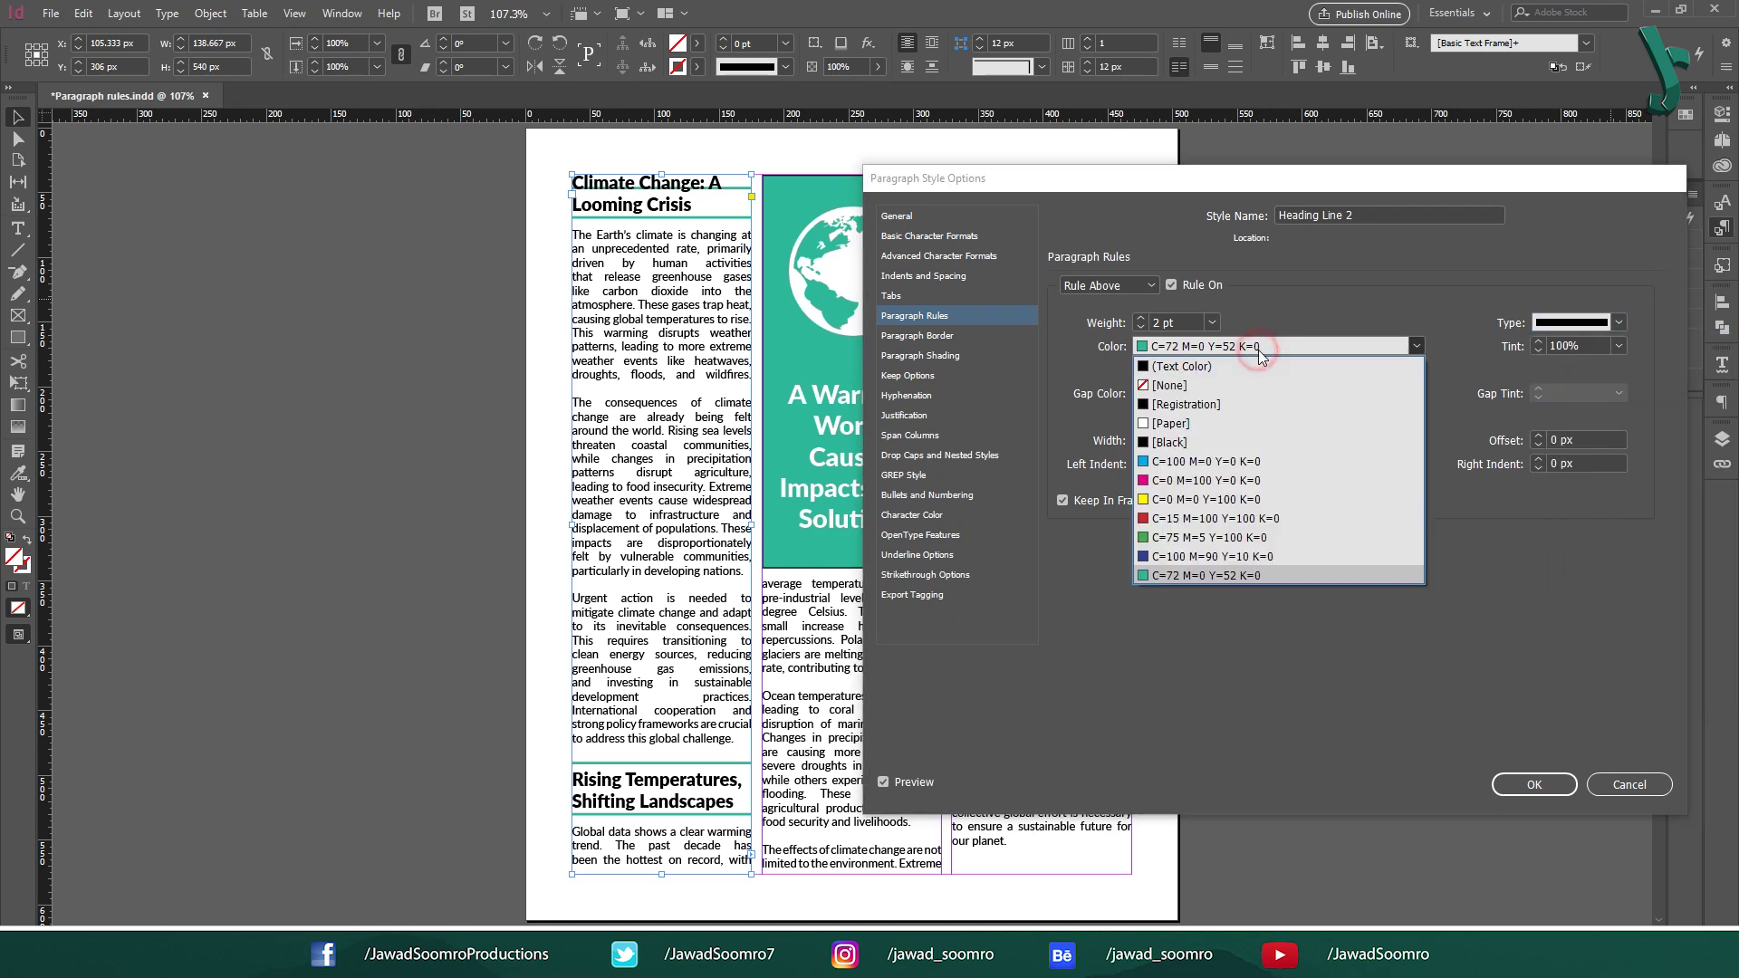
{"action": "left_click", "coordinate": [1205, 480]}
{"action": "left_click", "coordinate": [1209, 346]}
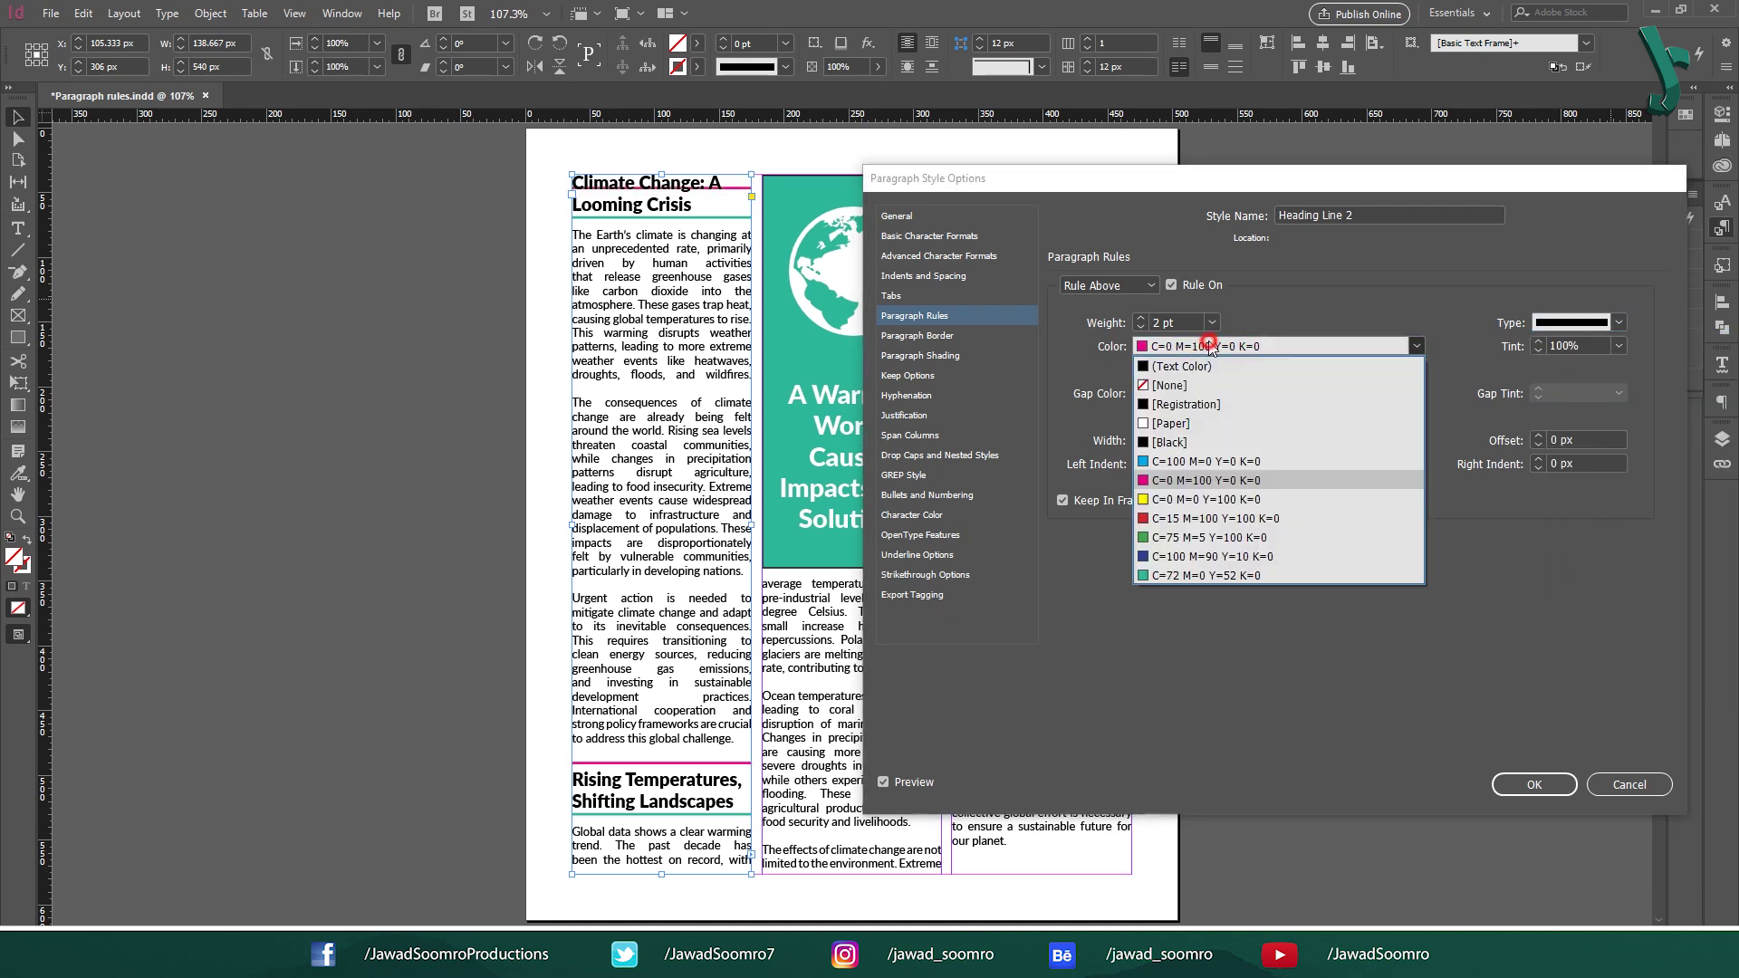
{"action": "left_click", "coordinate": [1198, 482]}
{"action": "left_click", "coordinate": [1212, 349]}
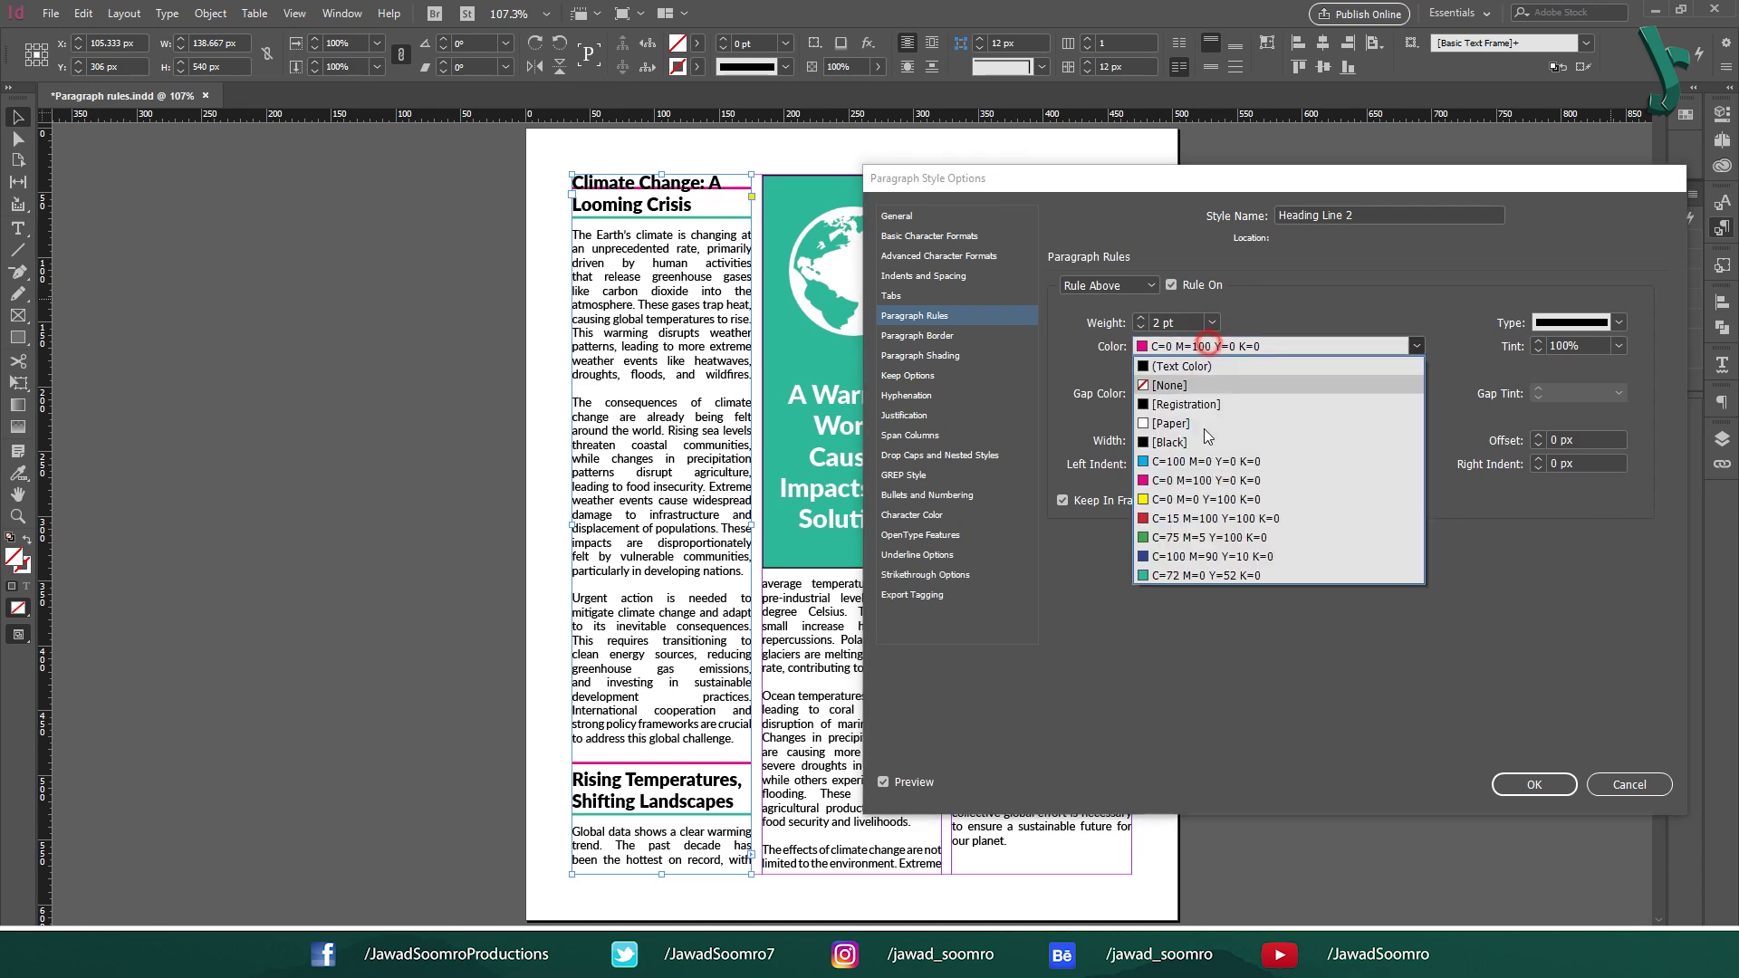
{"action": "left_click", "coordinate": [1205, 576]}
{"action": "left_click", "coordinate": [1302, 346]}
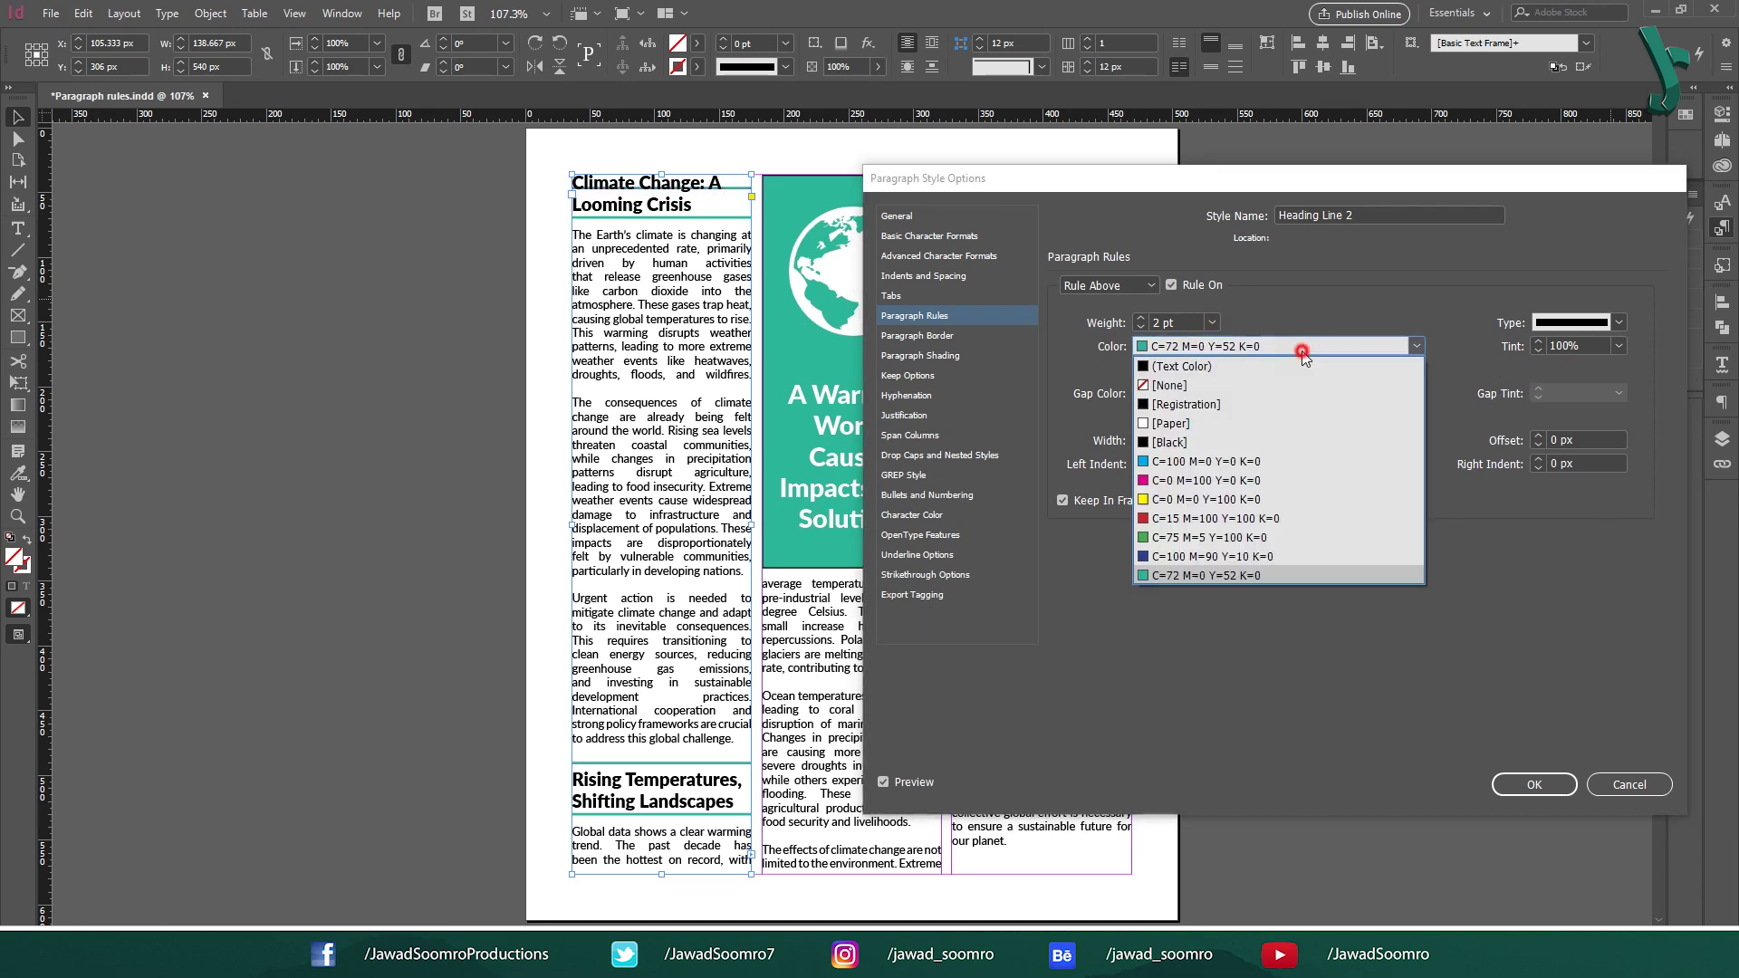
{"action": "left_click", "coordinate": [1198, 534]}
{"action": "left_click", "coordinate": [1223, 348]}
{"action": "left_click", "coordinate": [1205, 576]}
- Try rule tints of 10%, 0% and 60%, then restore 100%
{"action": "left_click", "coordinate": [1618, 346]}
{"action": "left_click", "coordinate": [1577, 383]}
{"action": "left_click", "coordinate": [1618, 346]}
{"action": "left_click", "coordinate": [1605, 366]}
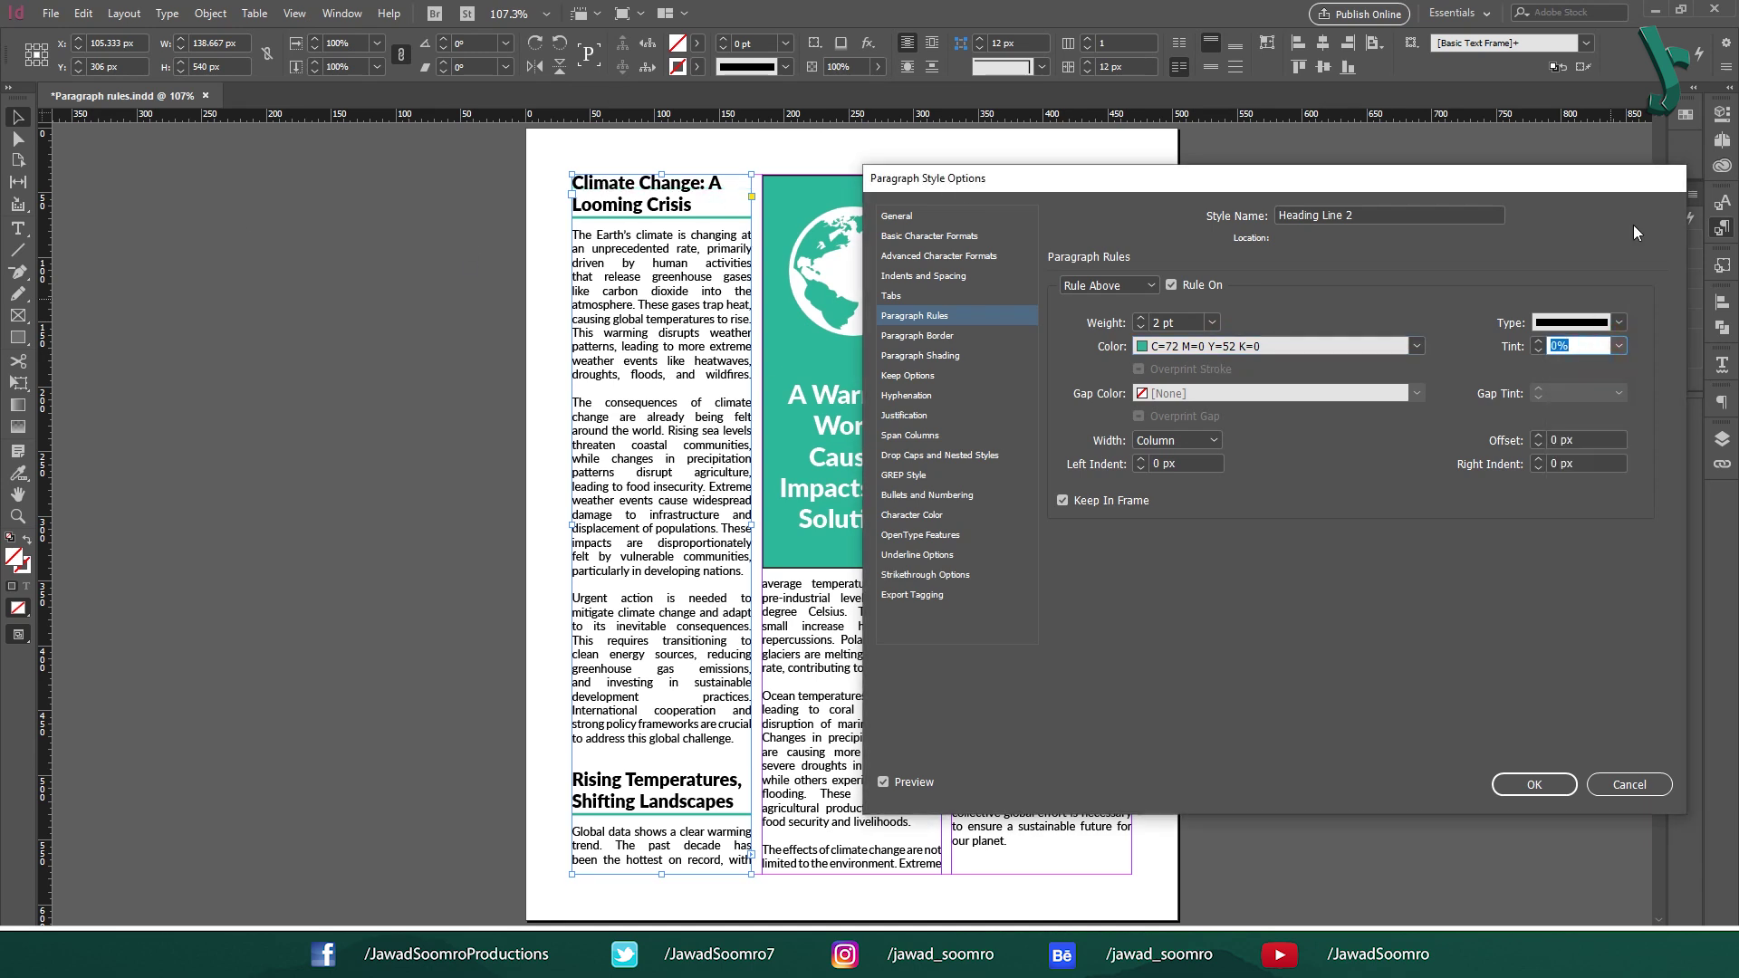
{"action": "left_click", "coordinate": [1618, 346]}
{"action": "left_click", "coordinate": [1576, 459]}
{"action": "left_click", "coordinate": [1617, 346]}
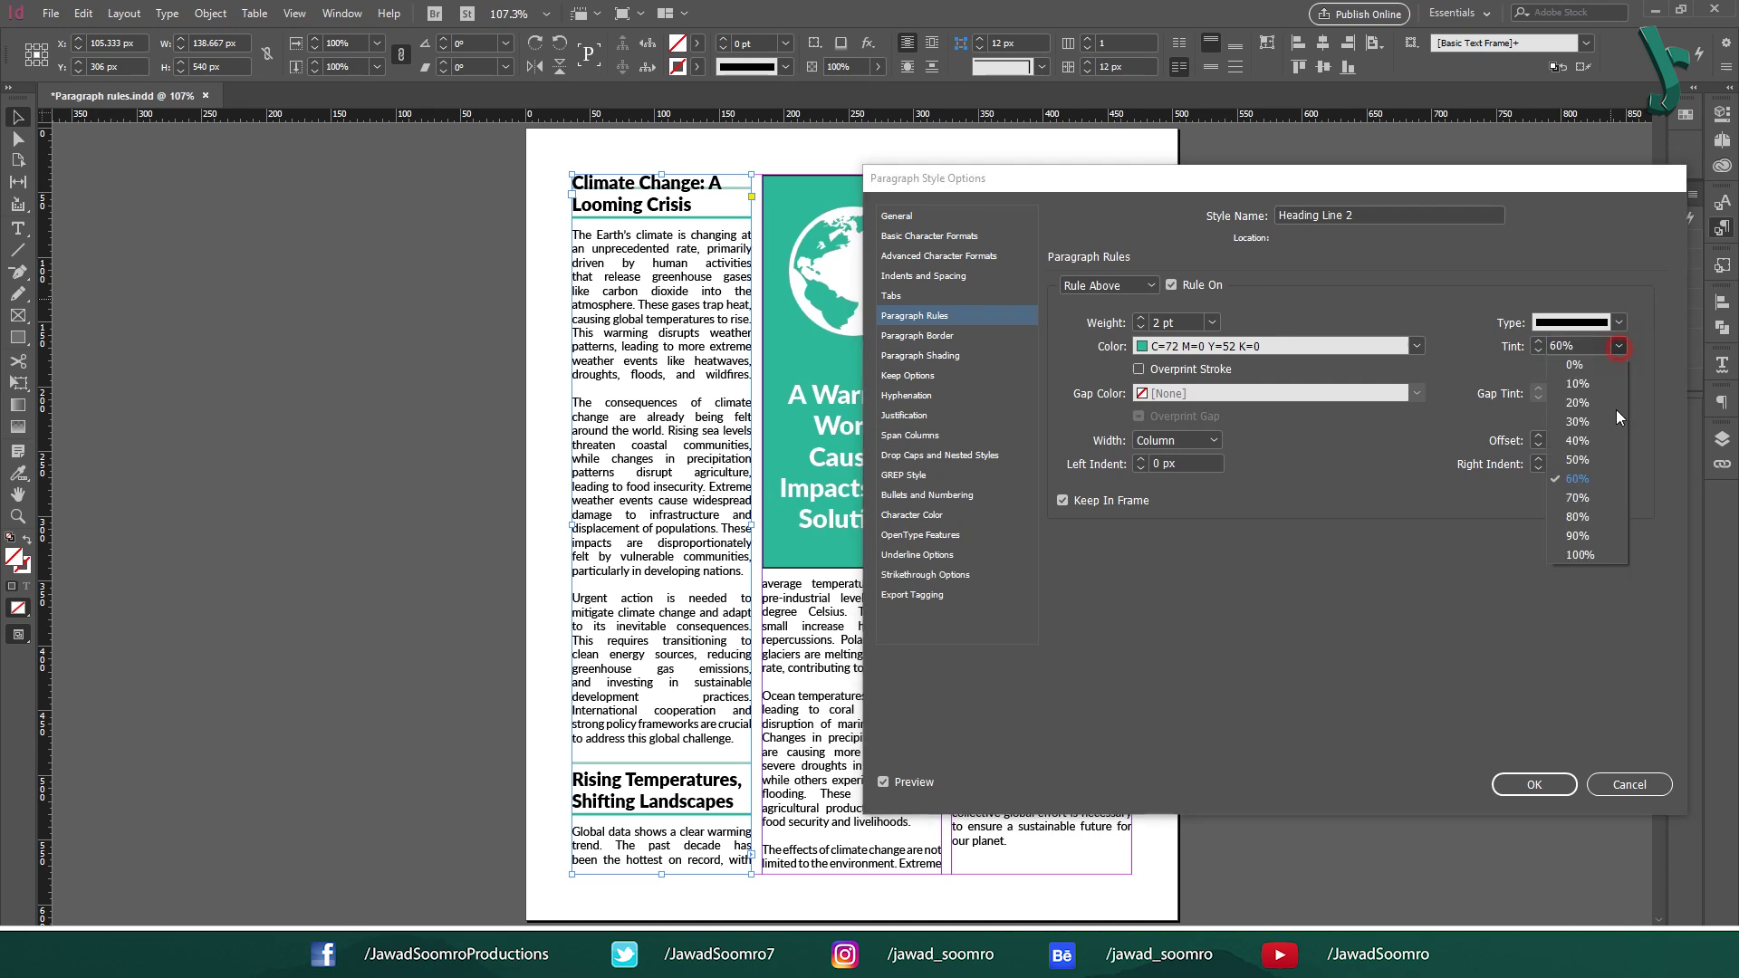
{"action": "left_click", "coordinate": [1576, 556]}
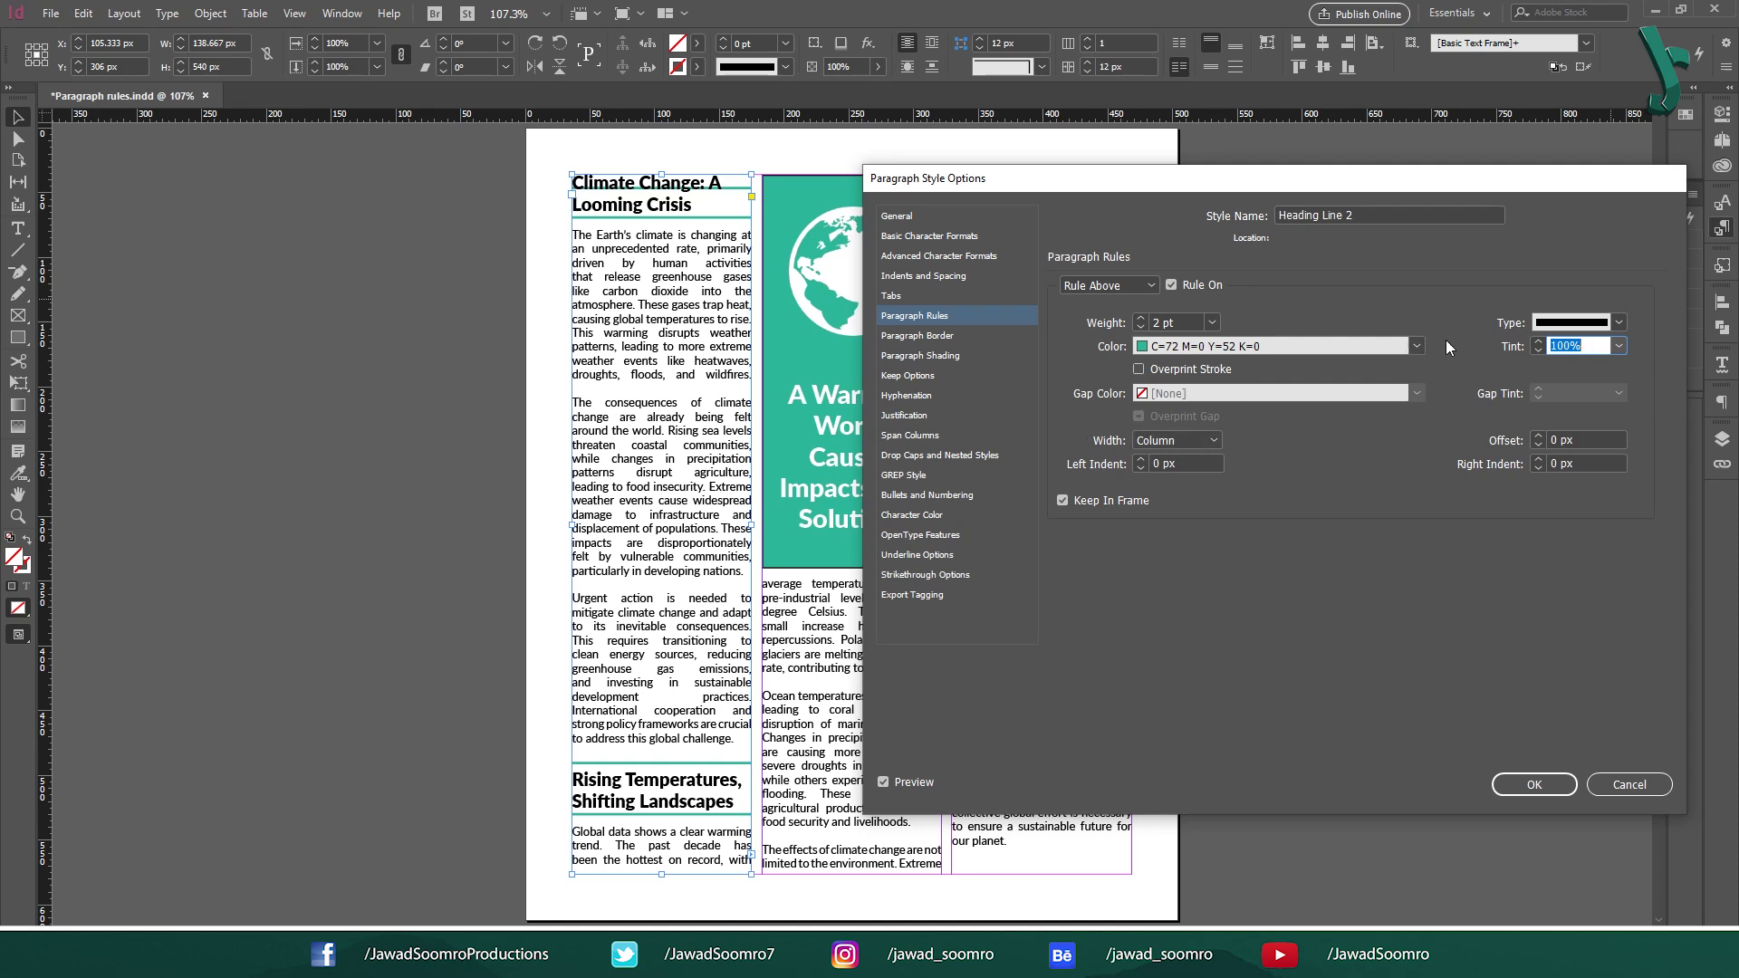
- Switch the rule width between Column and Text, ending on Column
{"action": "left_click", "coordinate": [1177, 441]}
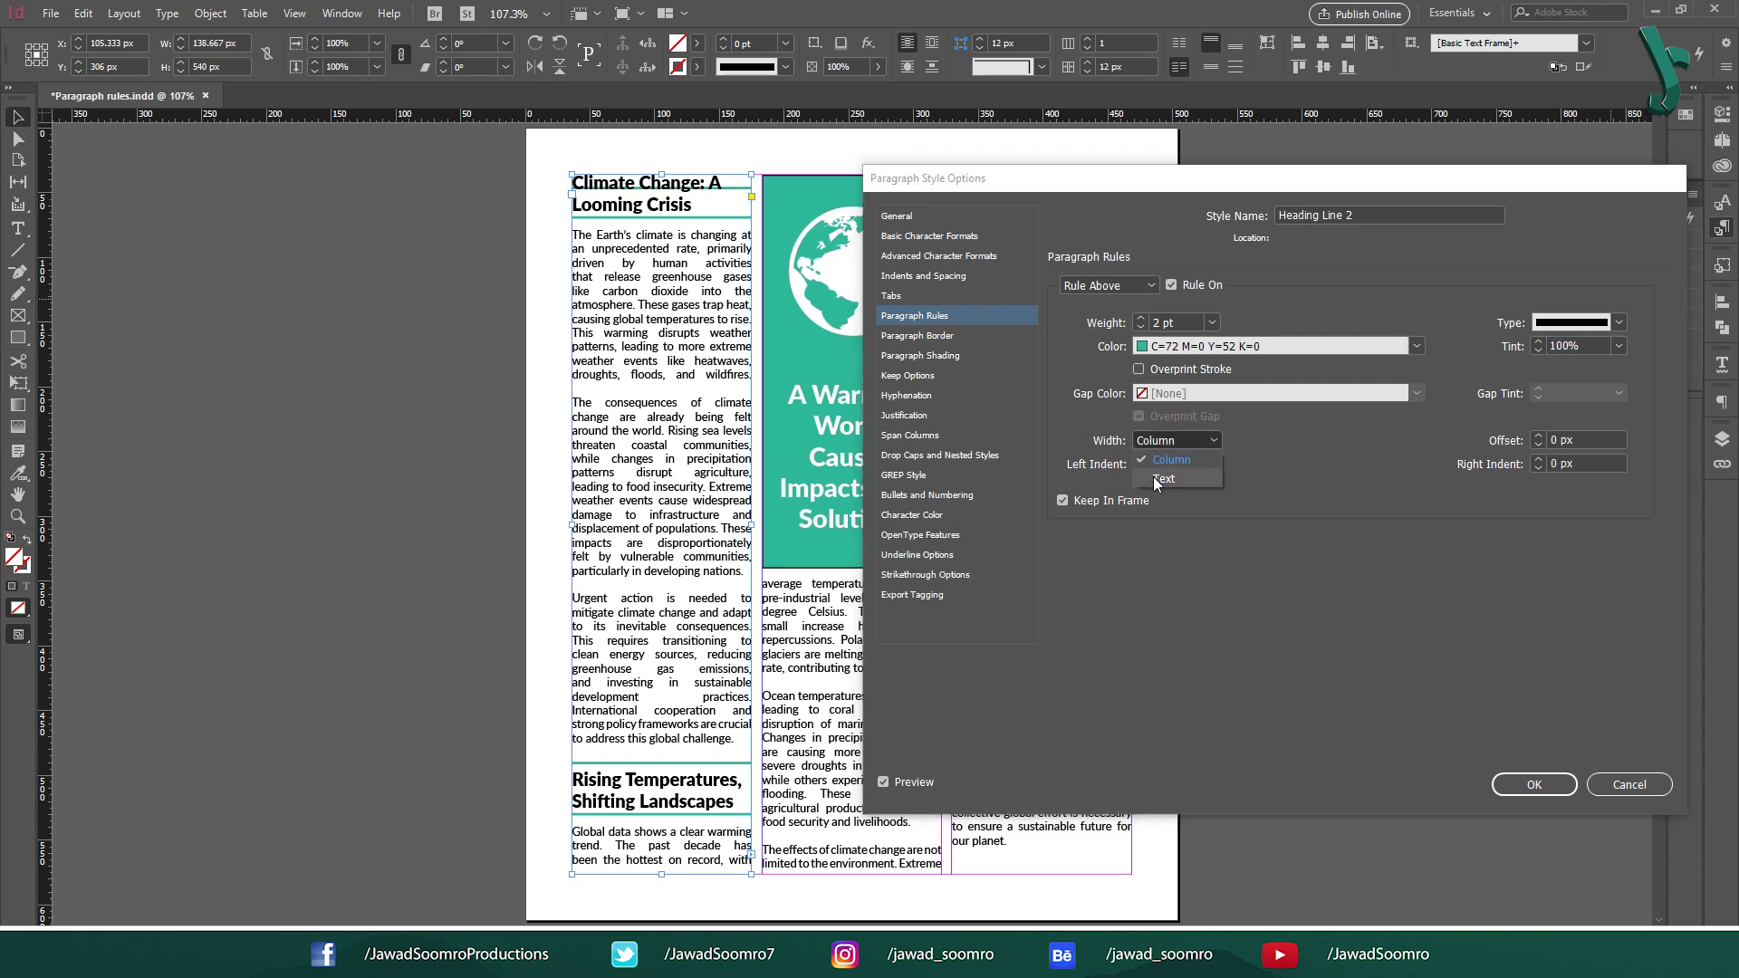
{"action": "left_click", "coordinate": [1155, 478]}
{"action": "left_click", "coordinate": [1184, 439]}
{"action": "left_click", "coordinate": [1171, 460]}
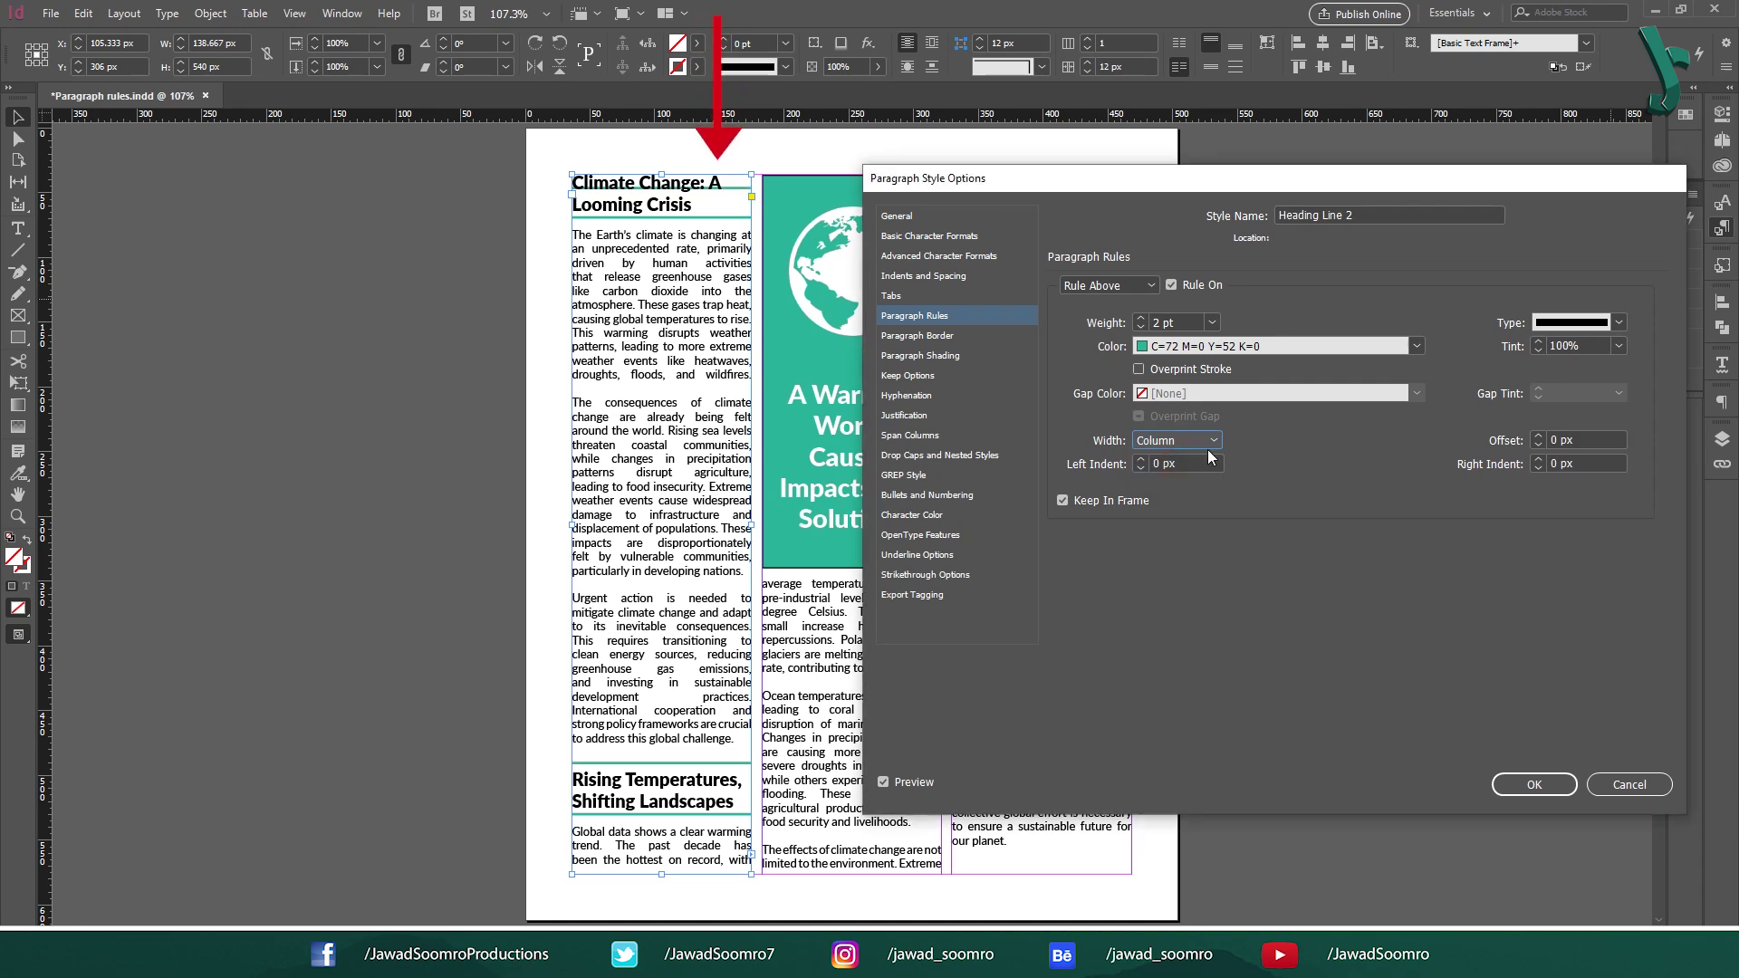
{"action": "left_click", "coordinate": [1204, 441]}
{"action": "left_click", "coordinate": [1190, 479]}
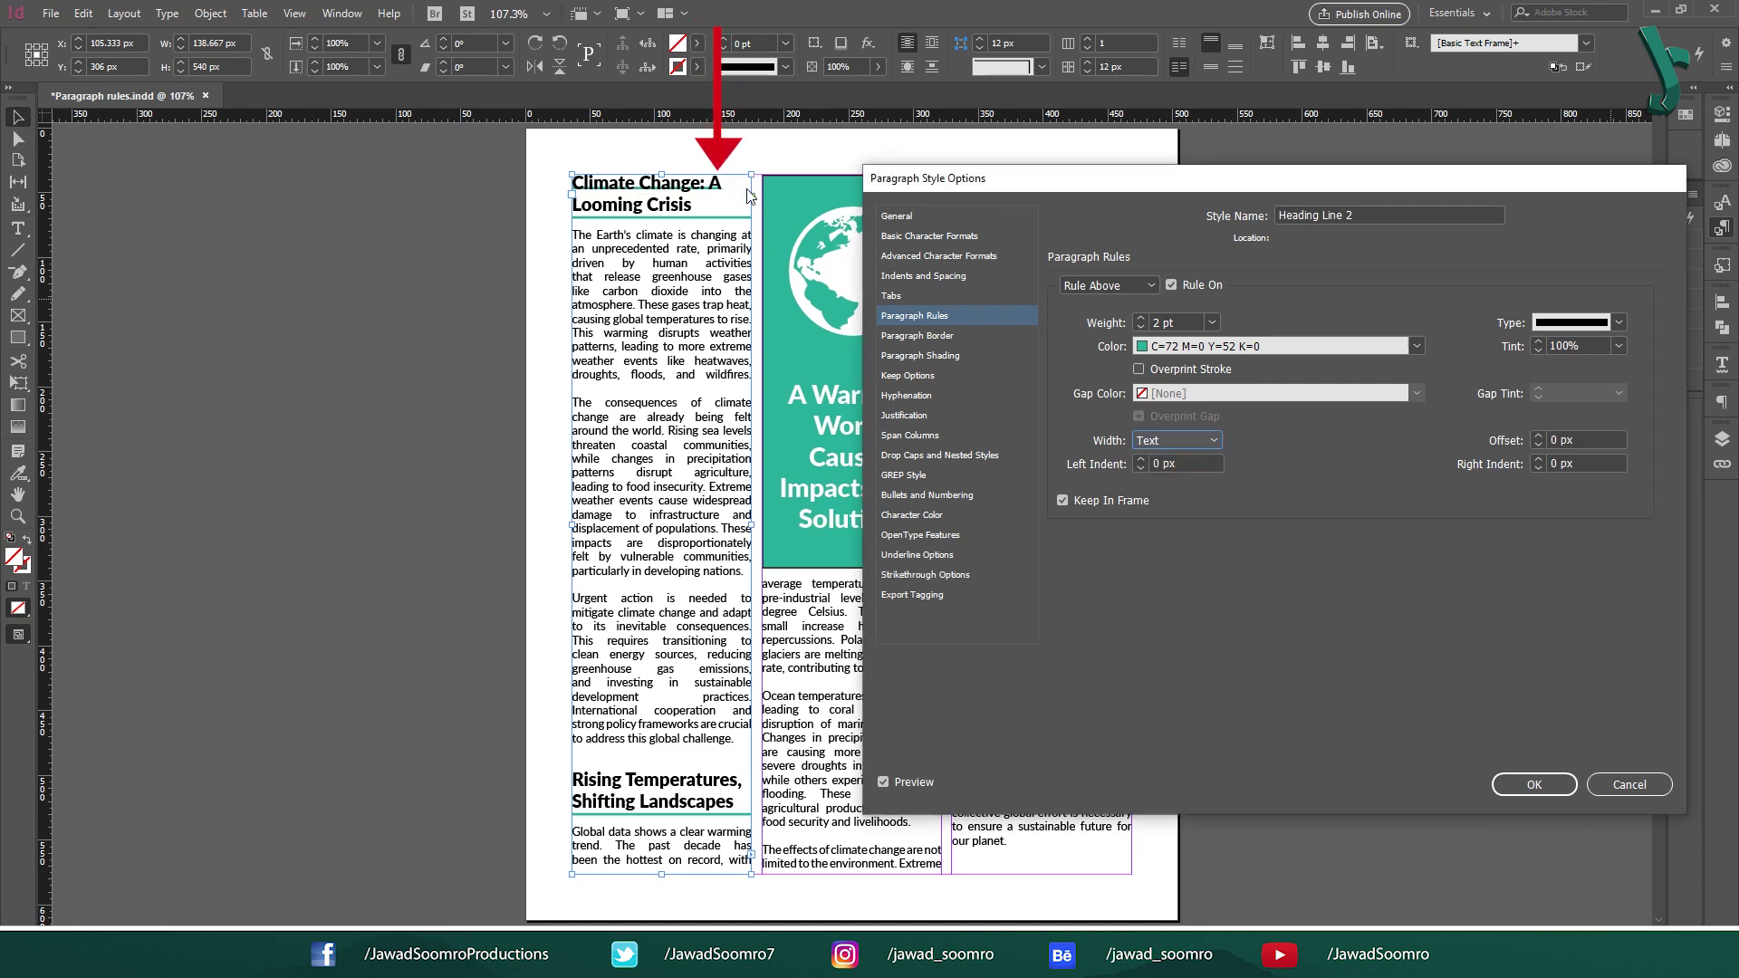
{"action": "left_click", "coordinate": [1190, 441]}
{"action": "left_click", "coordinate": [1186, 460]}
- Raise the Rule Above offset to 13 px
{"action": "left_click", "coordinate": [1539, 436]}
{"action": "left_click", "coordinate": [1539, 436]}
{"action": "left_click", "coordinate": [1539, 435]}
{"action": "left_click", "coordinate": [1539, 437]}
{"action": "left_click", "coordinate": [1539, 436]}
{"action": "left_click", "coordinate": [1539, 437]}
{"action": "left_click", "coordinate": [1539, 436]}
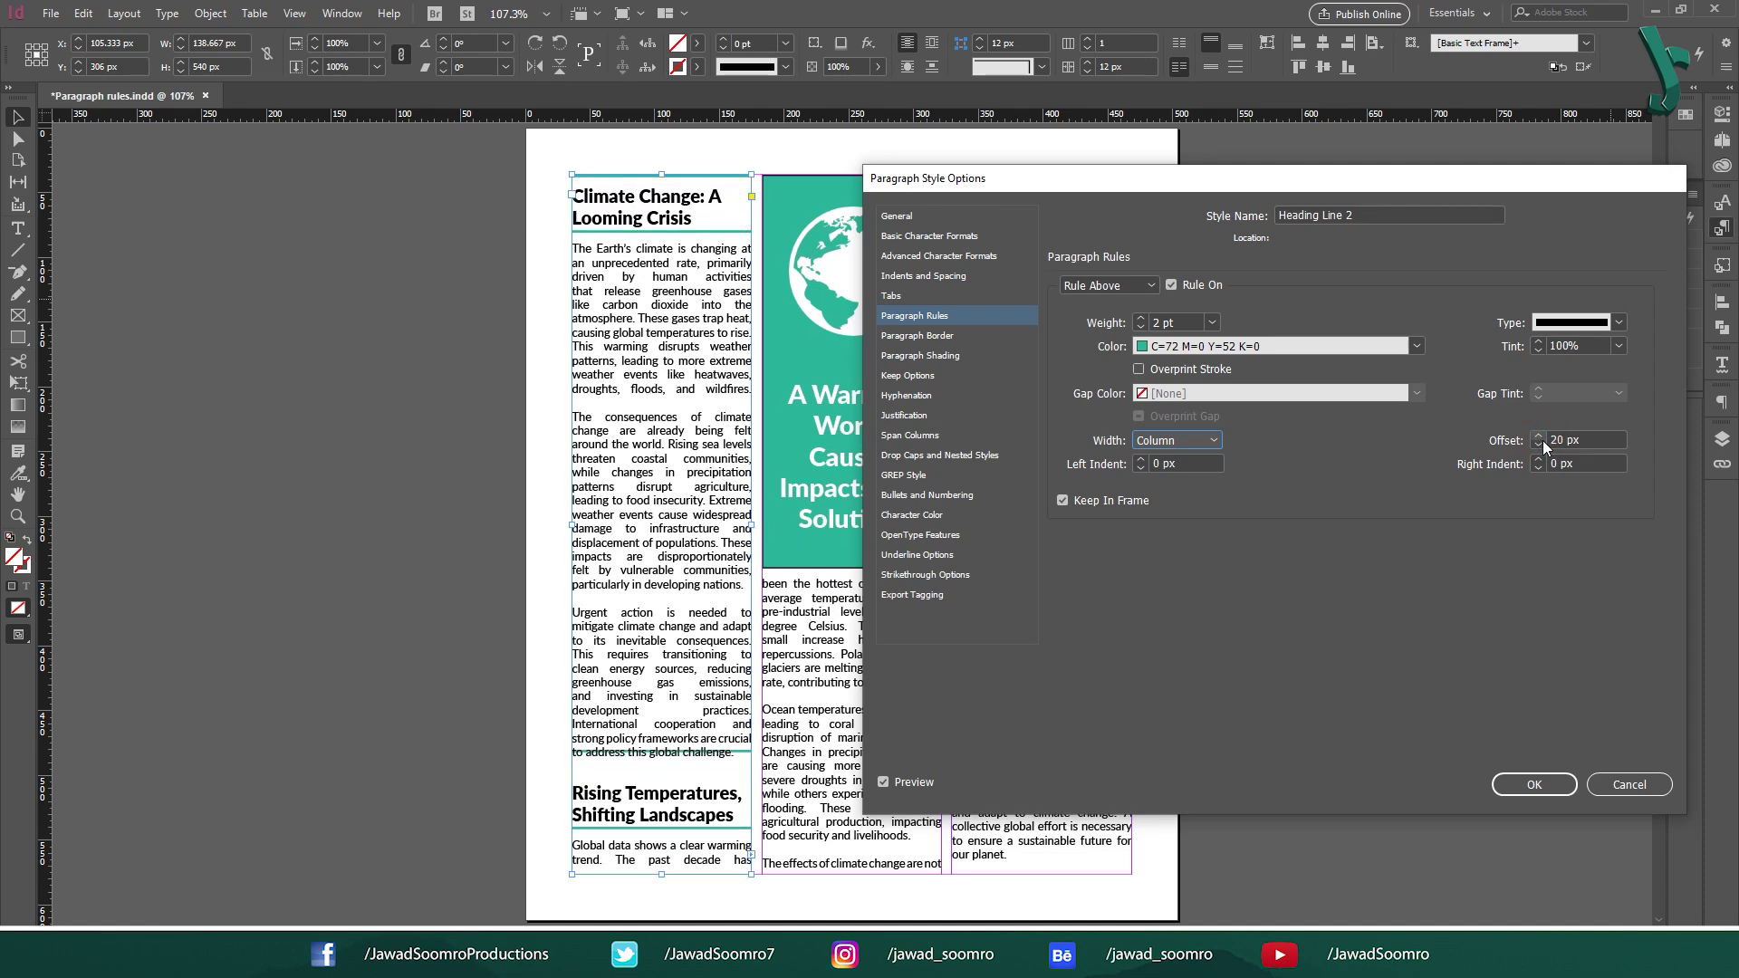
- Switch to Rule Below and set its offset to 14 px
{"action": "left_click", "coordinate": [1109, 286]}
{"action": "left_click", "coordinate": [1114, 311]}
{"action": "left_click", "coordinate": [1539, 436]}
{"action": "left_click", "coordinate": [1539, 436]}
{"action": "left_click", "coordinate": [1538, 436]}
{"action": "left_click", "coordinate": [1539, 435]}
{"action": "left_click", "coordinate": [1539, 436]}
{"action": "left_click", "coordinate": [1539, 436]}
{"action": "left_click", "coordinate": [1539, 435]}
{"action": "left_click", "coordinate": [1539, 435]}
- Return to Rule Above and lower its offset to 10 px
{"action": "left_click", "coordinate": [1108, 286]}
{"action": "left_click", "coordinate": [1107, 297]}
{"action": "left_click", "coordinate": [1538, 445]}
{"action": "left_click", "coordinate": [1538, 444]}
{"action": "left_click", "coordinate": [1538, 445]}
{"action": "left_click", "coordinate": [1537, 445]}
{"action": "left_click", "coordinate": [1538, 445]}
{"action": "left_click", "coordinate": [1538, 445]}
{"action": "left_click", "coordinate": [1538, 444]}
{"action": "left_click", "coordinate": [1538, 445]}
{"action": "left_click", "coordinate": [1538, 444]}
{"action": "left_click", "coordinate": [1538, 445]}
{"action": "left_click", "coordinate": [1538, 444]}
{"action": "left_click", "coordinate": [1538, 445]}
{"action": "left_click", "coordinate": [1538, 445]}
{"action": "left_click", "coordinate": [1538, 445]}
{"action": "left_click", "coordinate": [1538, 444]}
{"action": "left_click", "coordinate": [1538, 444]}
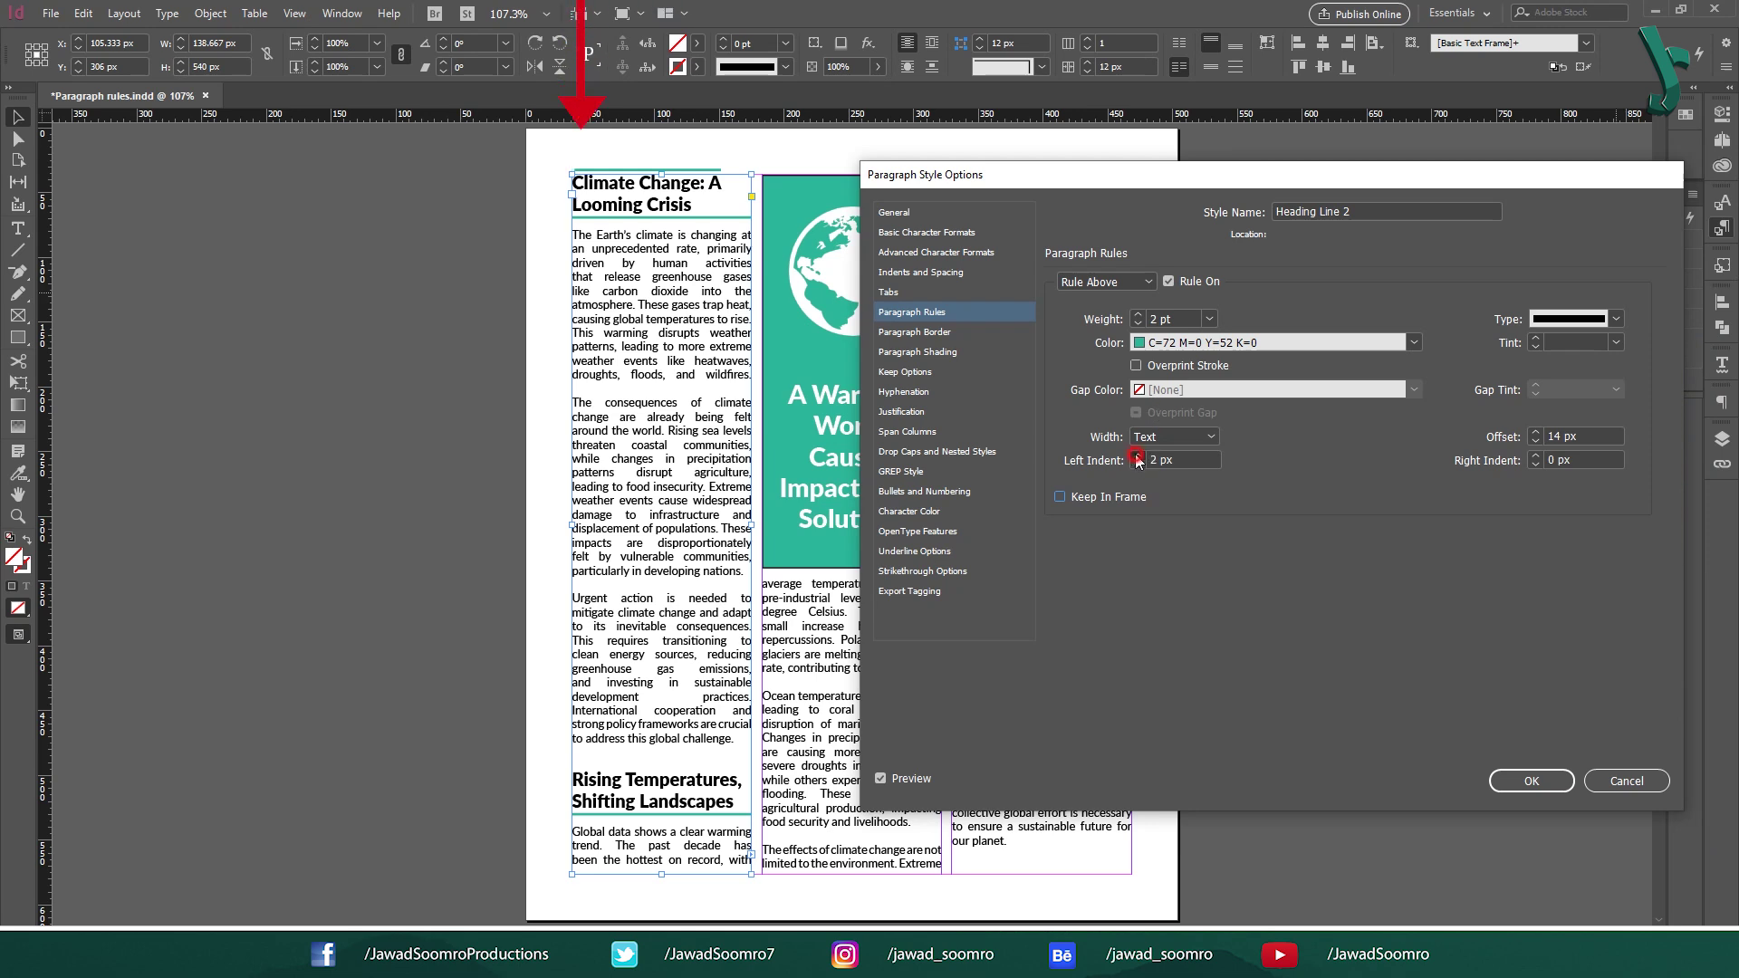
- Set the rule's left and right indents to 0
{"action": "left_click", "coordinate": [1138, 456]}
{"action": "left_click", "coordinate": [1137, 455]}
{"action": "left_click", "coordinate": [1137, 456]}
{"action": "left_click", "coordinate": [1137, 456]}
{"action": "left_click", "coordinate": [1137, 455]}
{"action": "left_click", "coordinate": [1138, 456]}
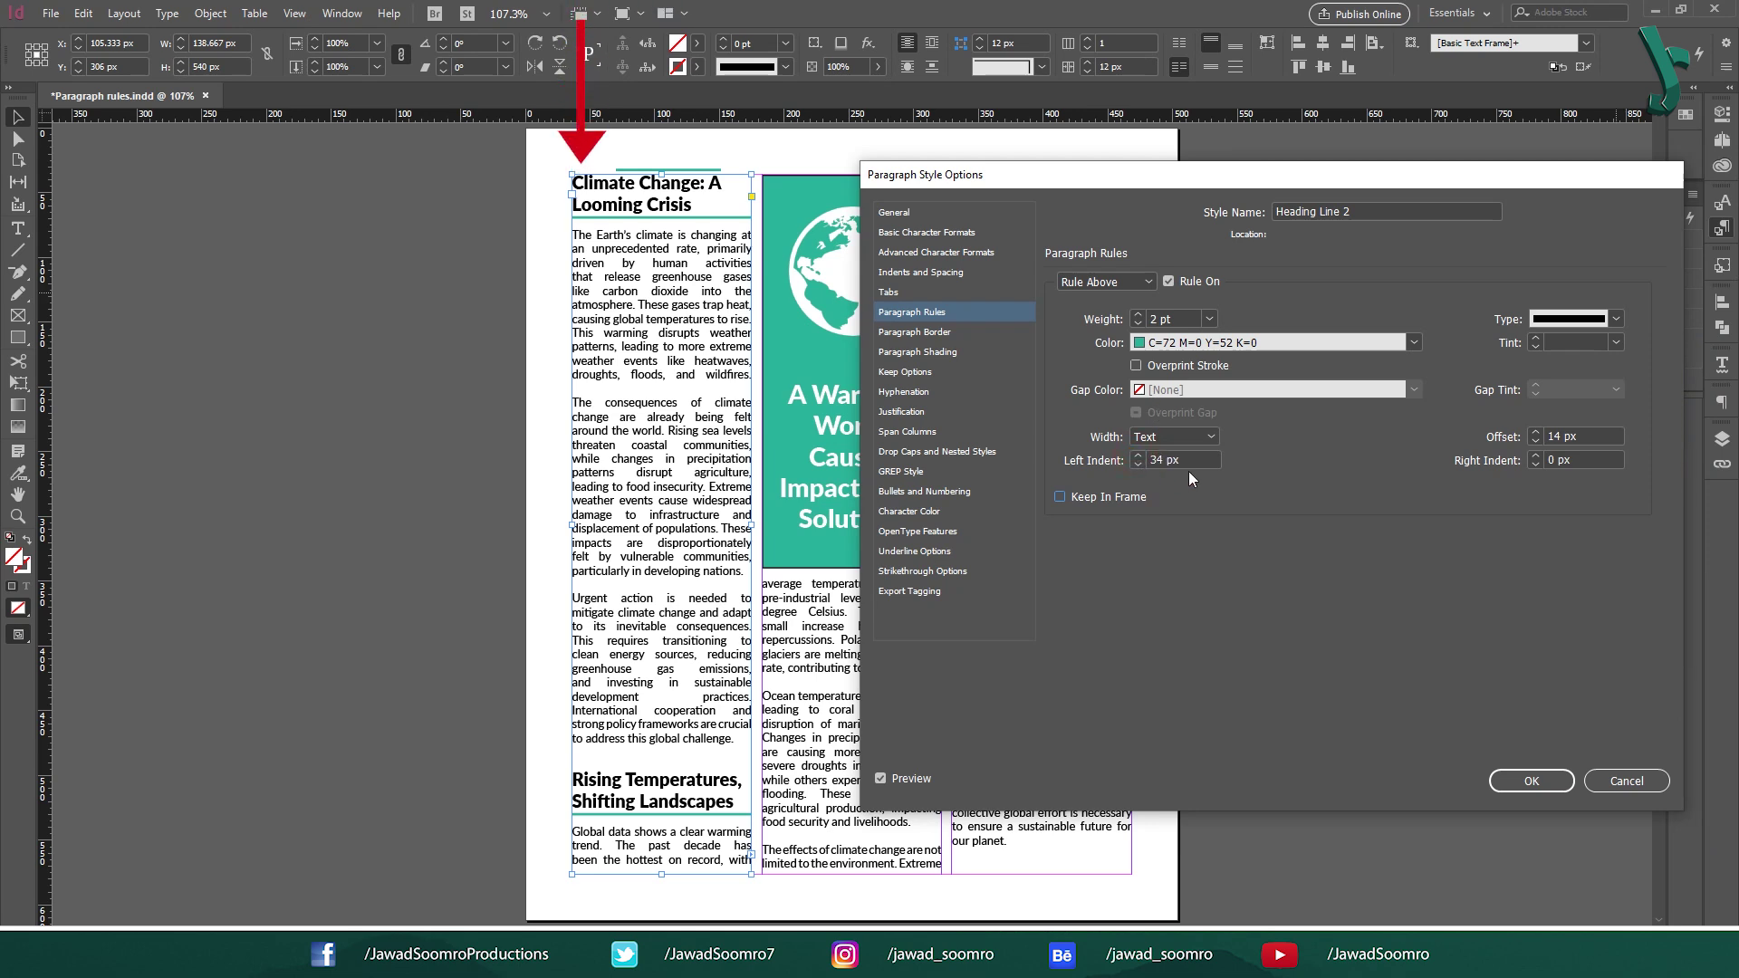
{"action": "type", "text": "0"}
{"action": "key", "text": "Tab"}
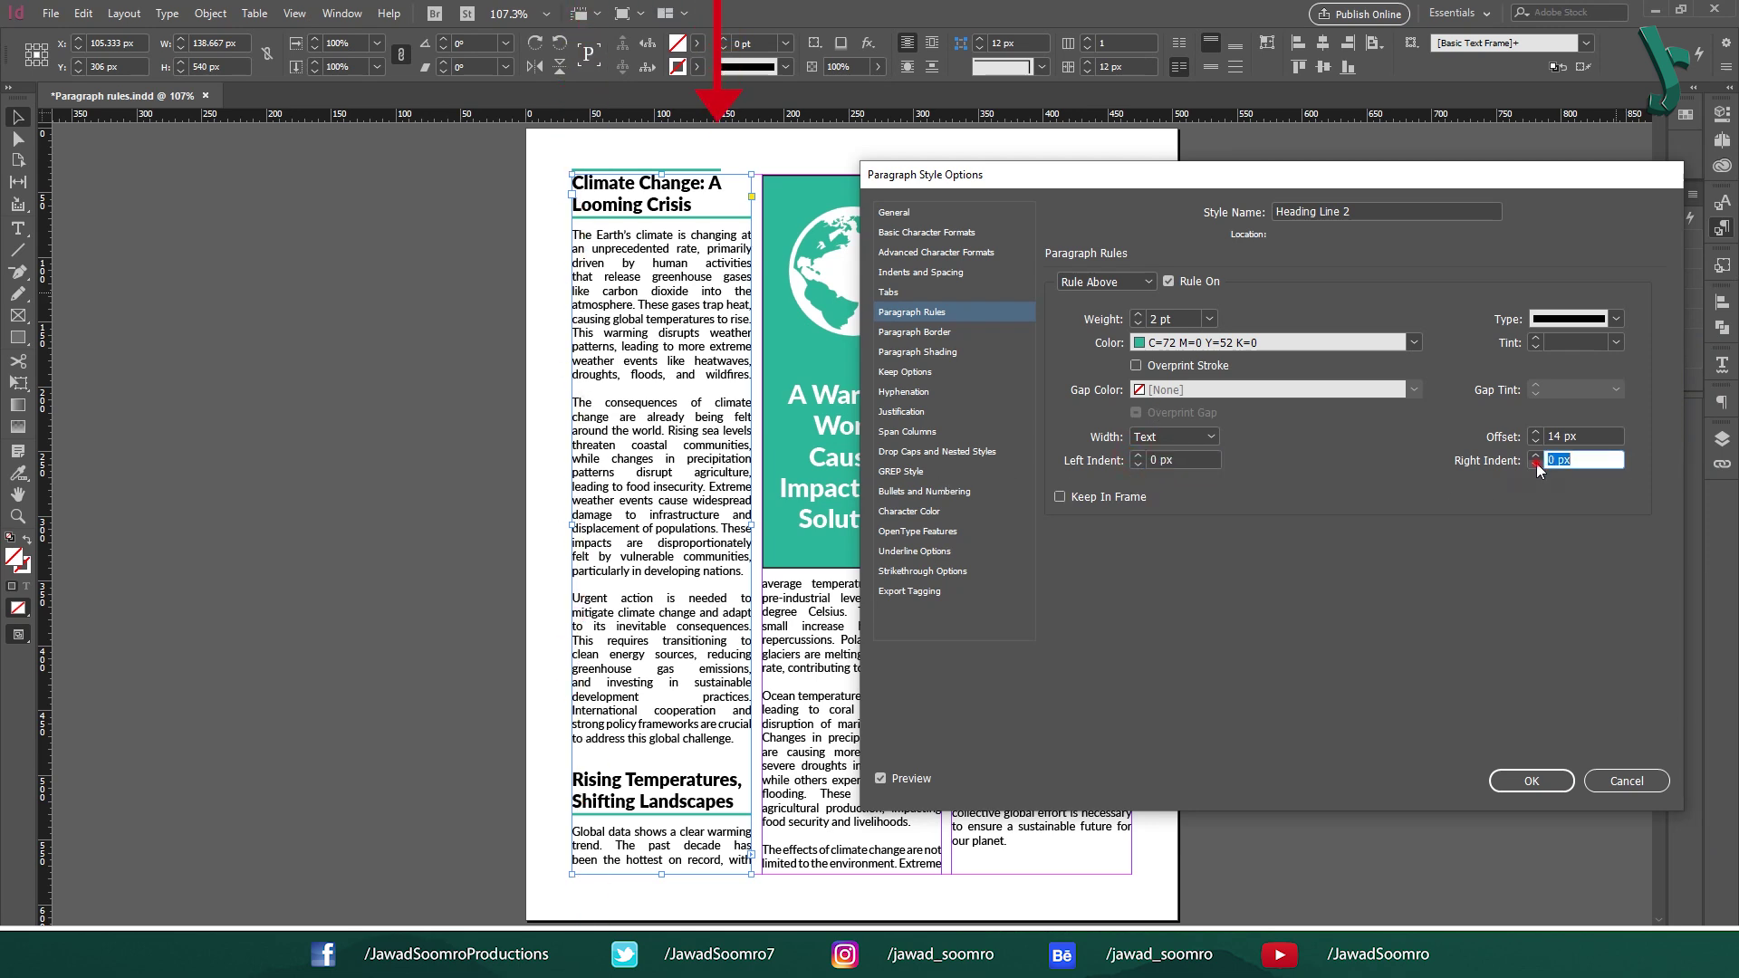
{"action": "left_click", "coordinate": [1535, 465], "text": "shift"}
{"action": "left_click", "coordinate": [1536, 465]}
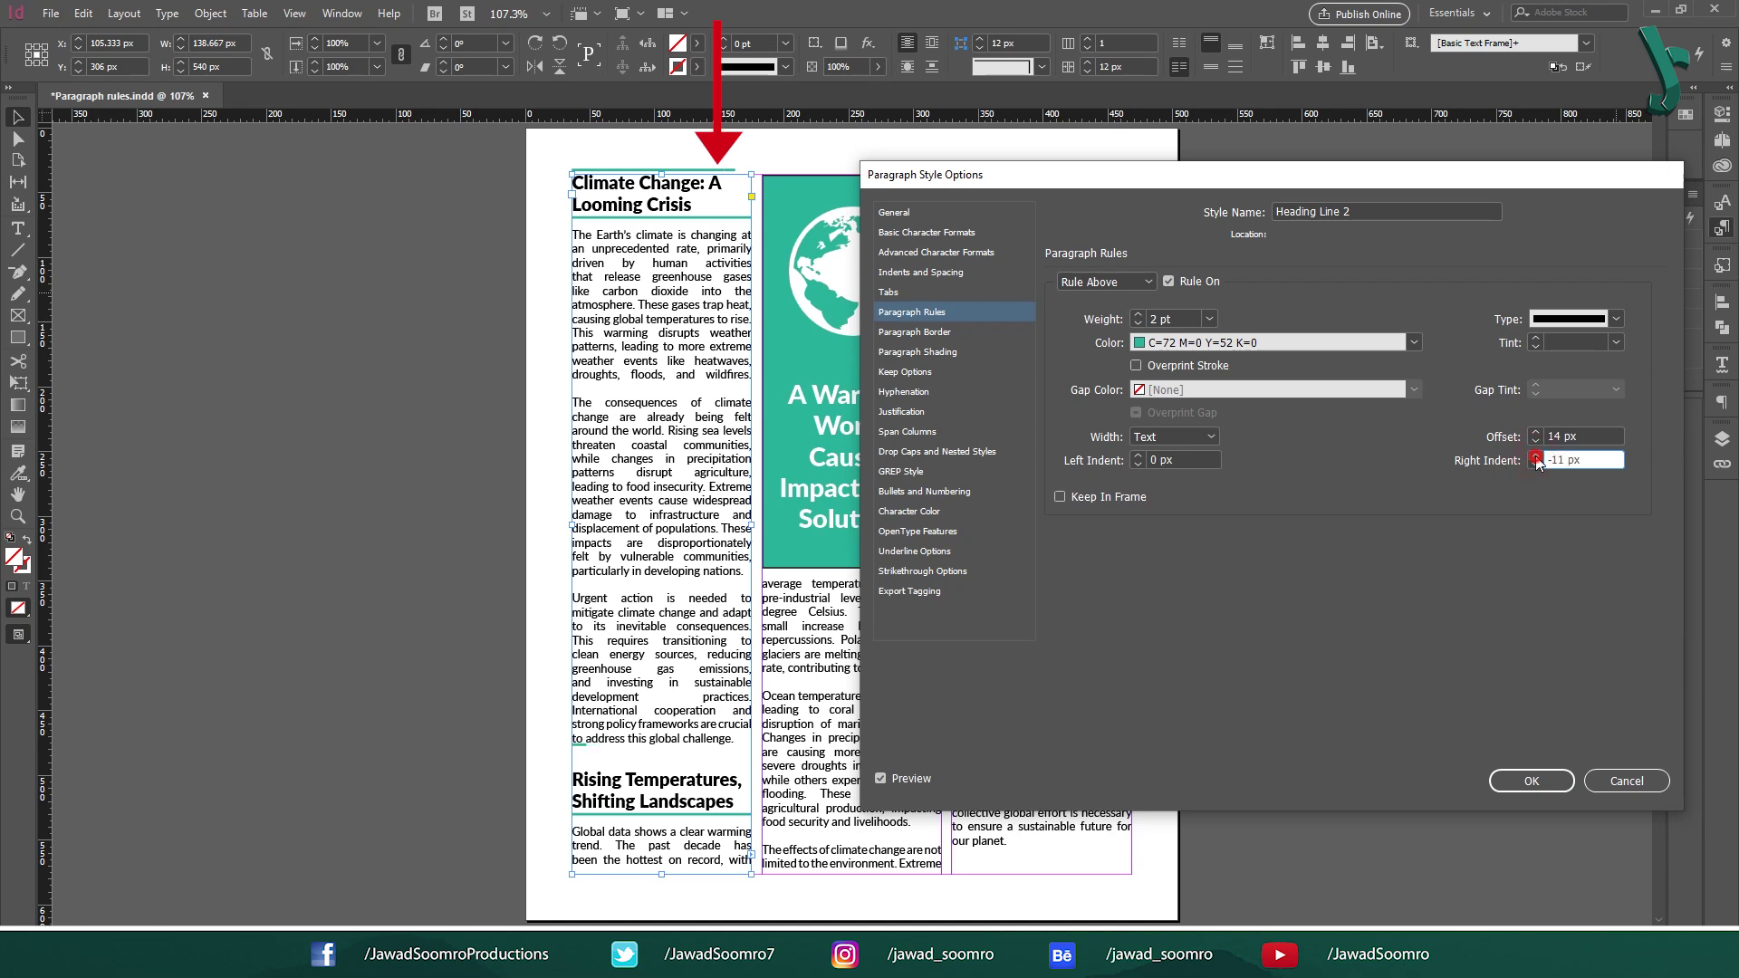
{"action": "type", "text": "0"}
{"action": "key", "text": "Tab"}
- Toggle Keep In Frame off and on, leaving it checked
{"action": "left_click", "coordinate": [1089, 500]}
{"action": "left_click", "coordinate": [1088, 500]}
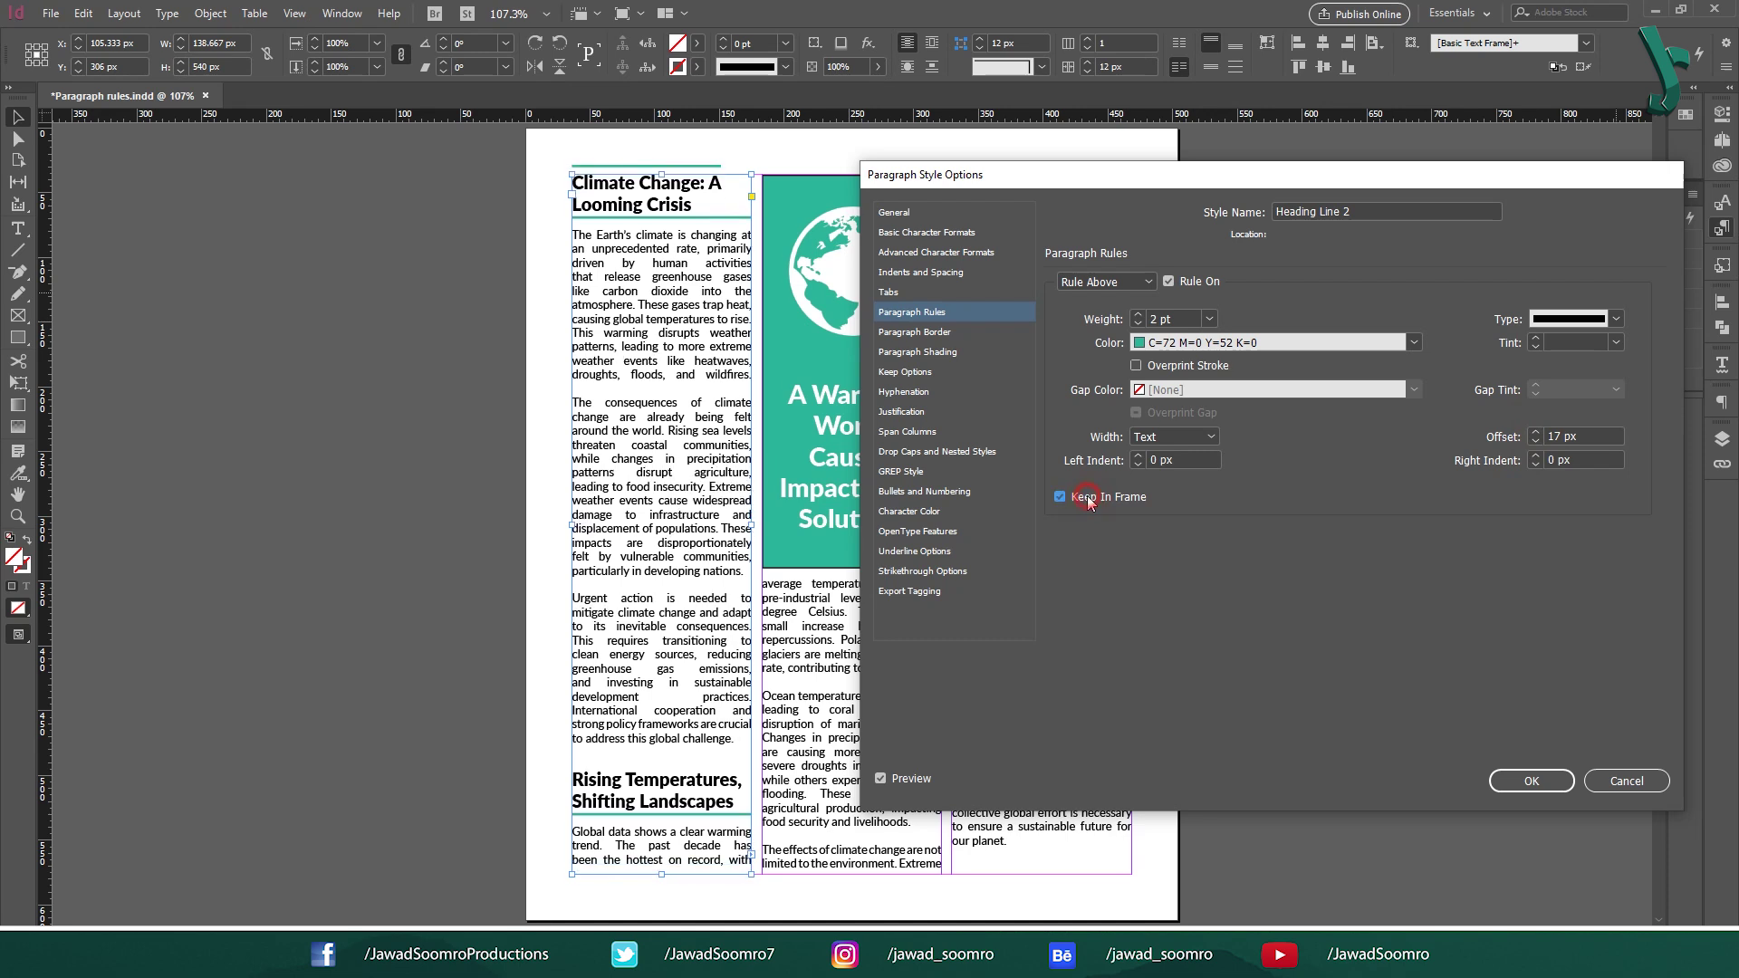
{"action": "left_click", "coordinate": [1088, 499]}
{"action": "left_click", "coordinate": [1099, 503]}
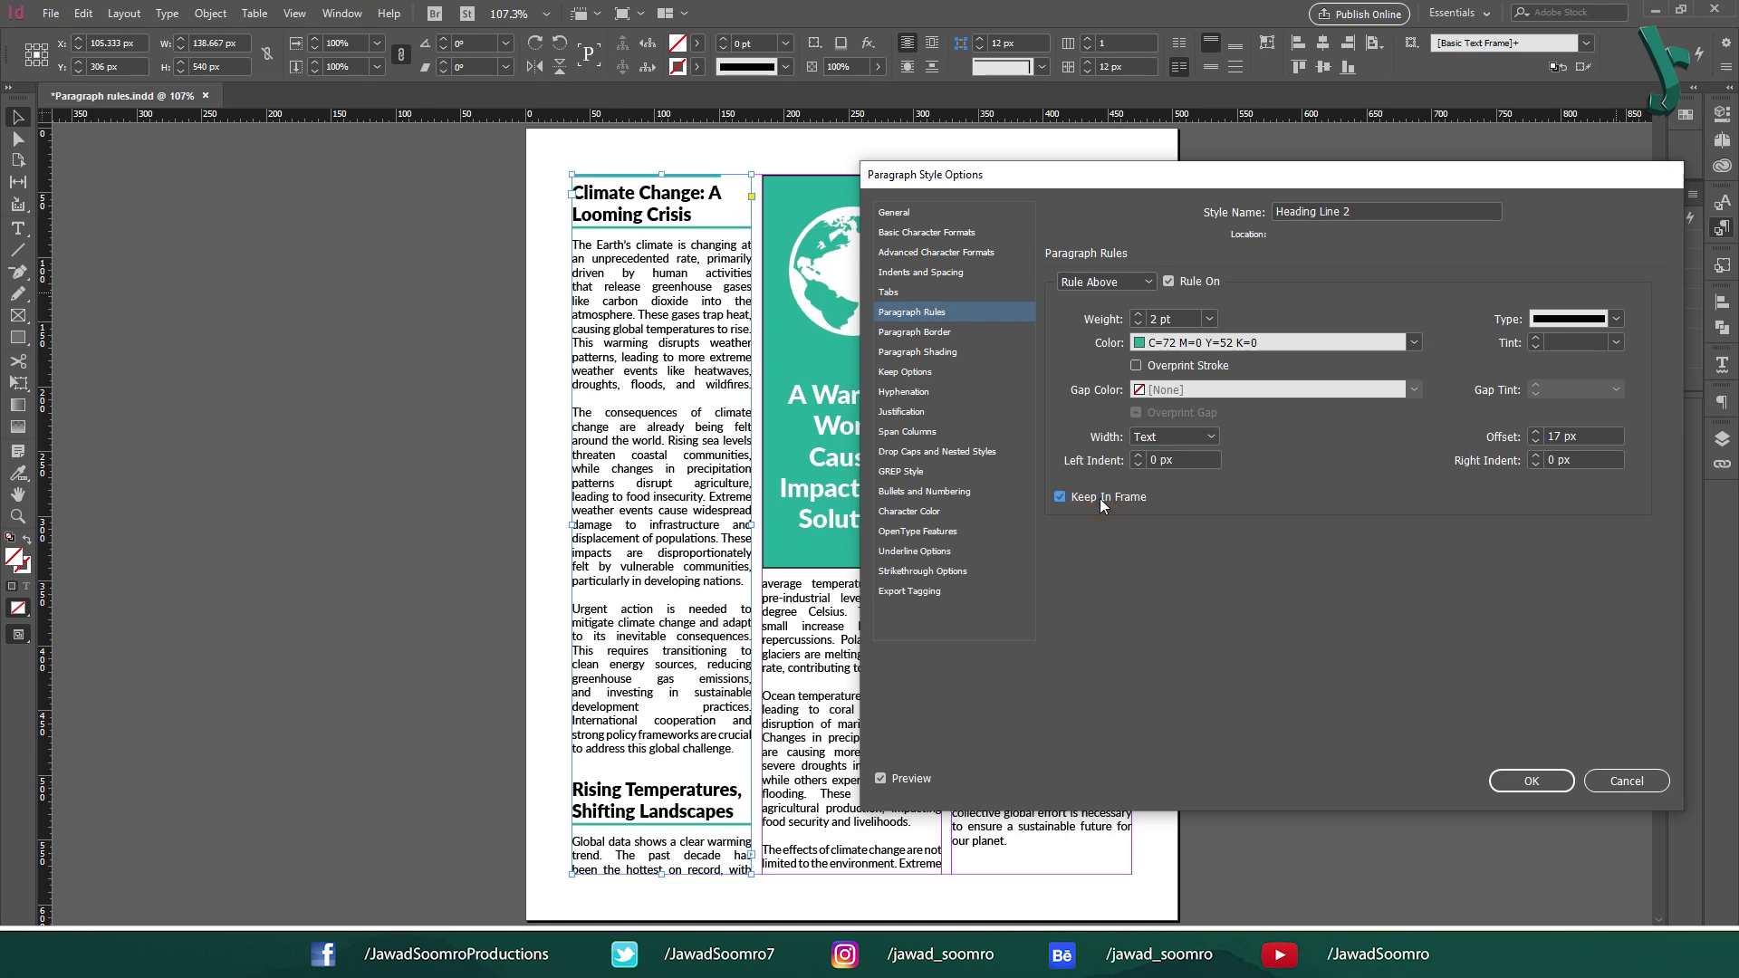
{"action": "left_click", "coordinate": [1060, 497]}
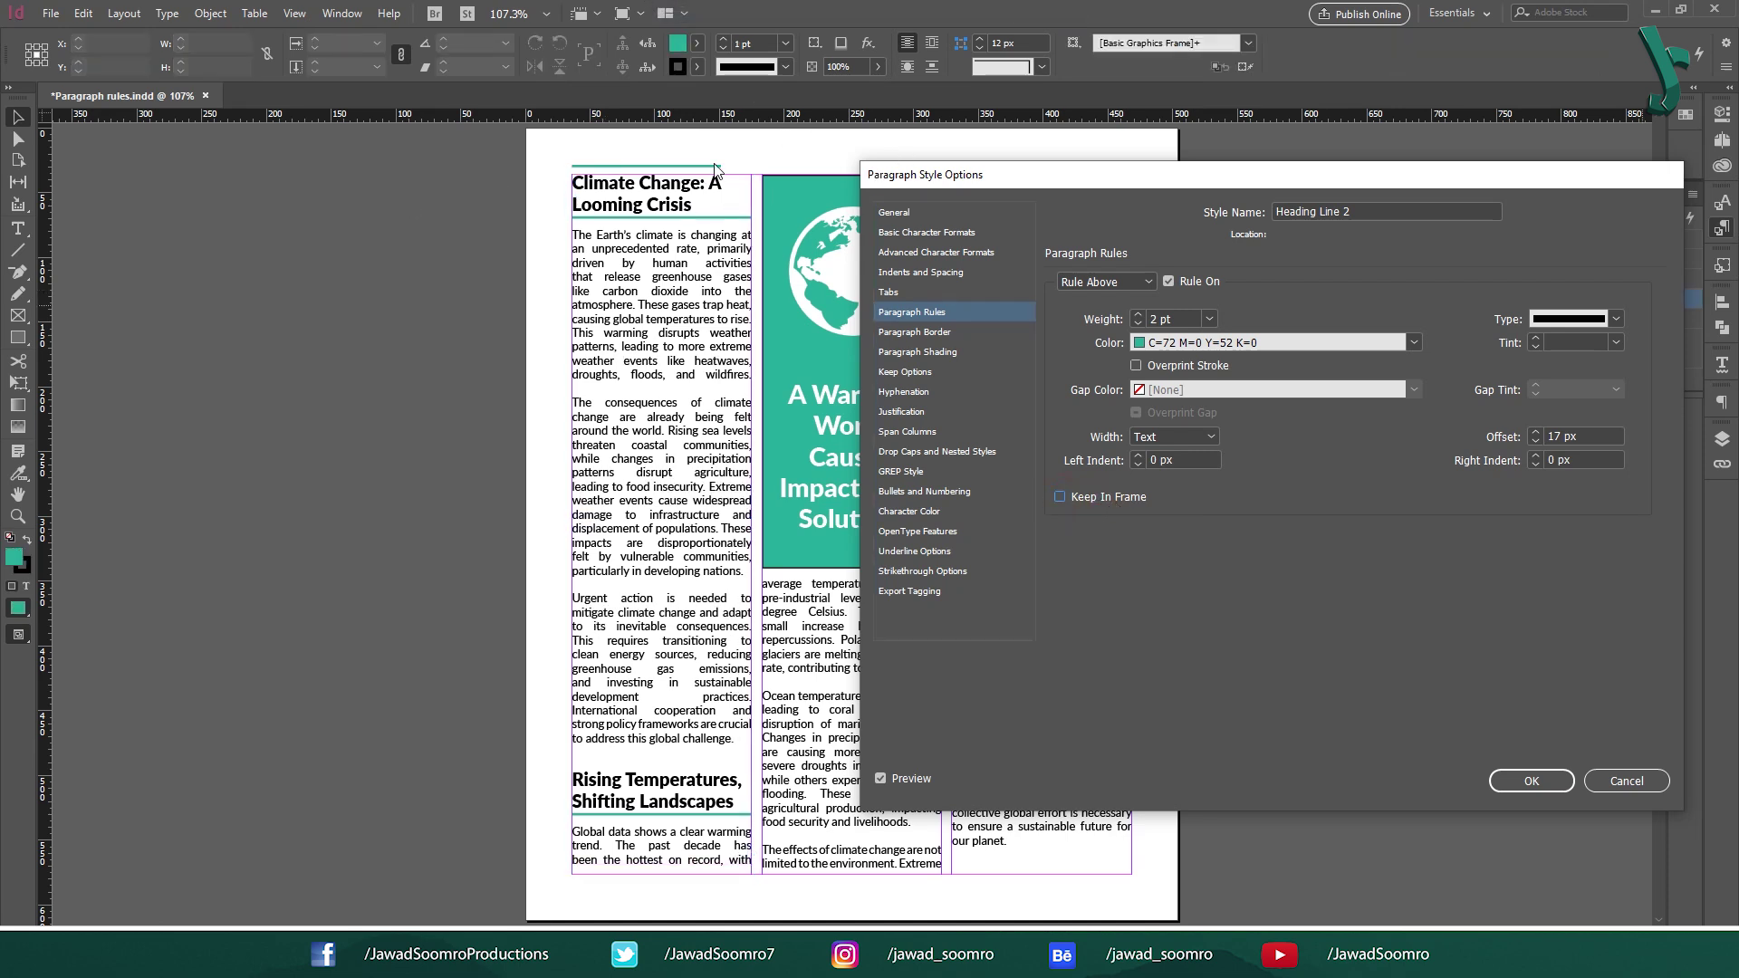
- Confirm the Heading Line 2 options and apply Heading 1 to the first heading
{"action": "left_click", "coordinate": [1530, 781]}
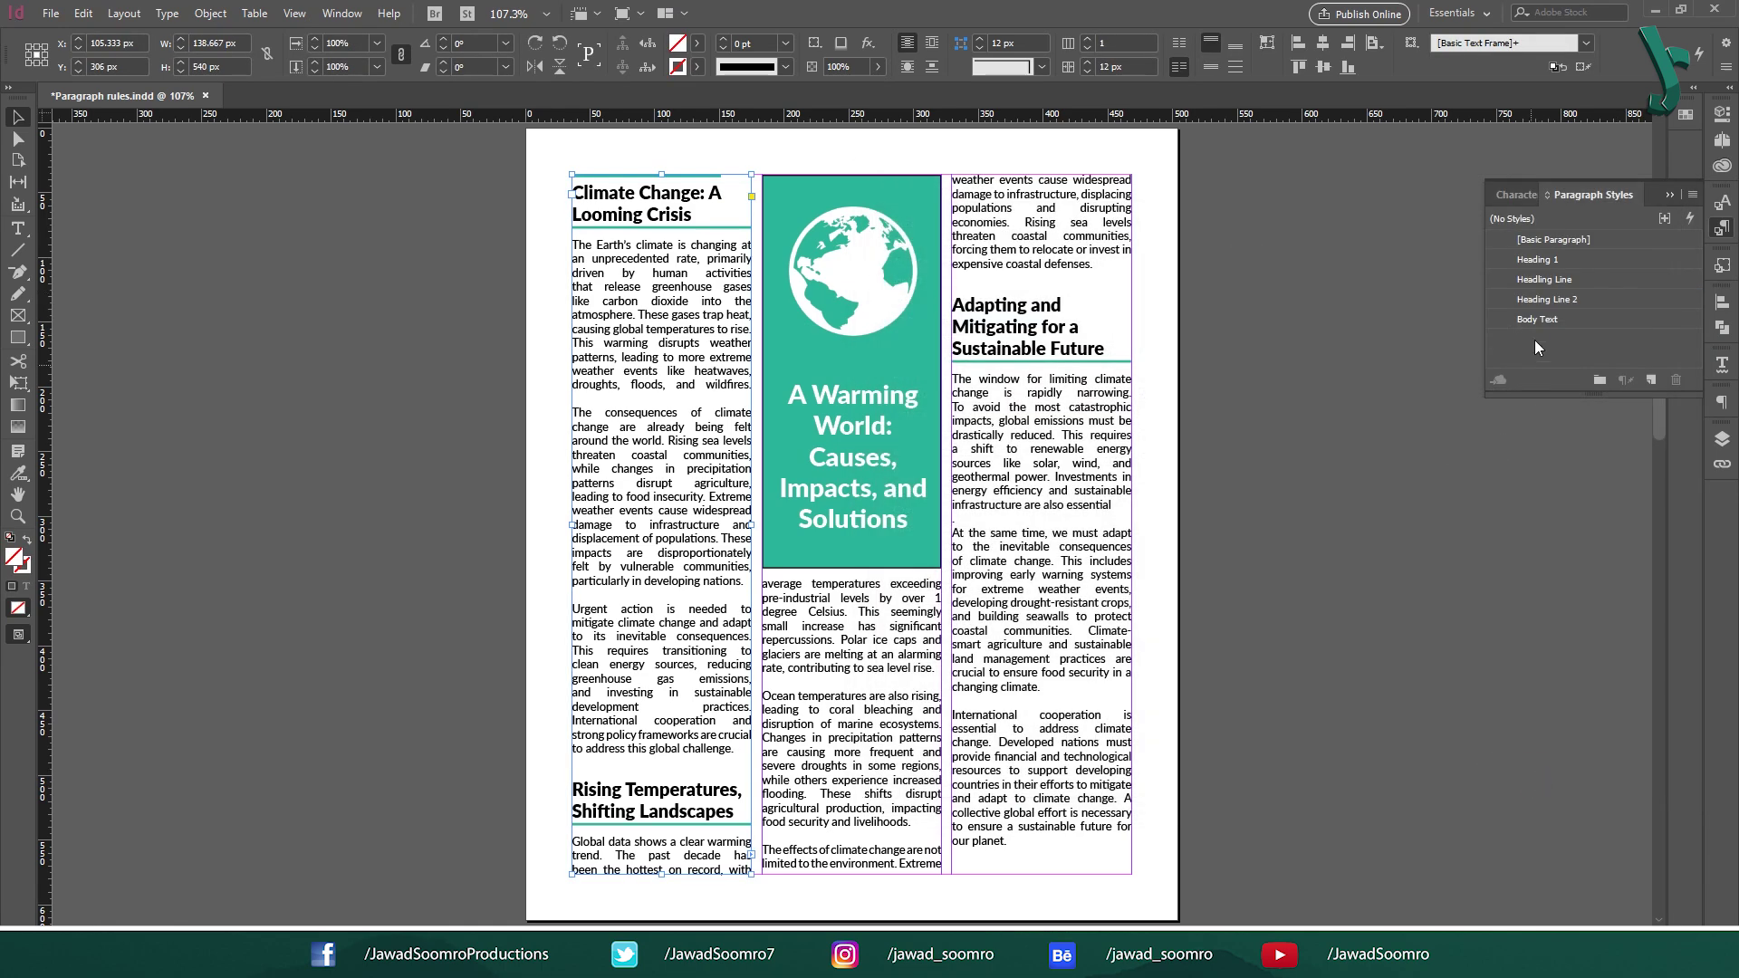
{"action": "double_click", "coordinate": [703, 214]}
{"action": "left_click", "coordinate": [1588, 259]}
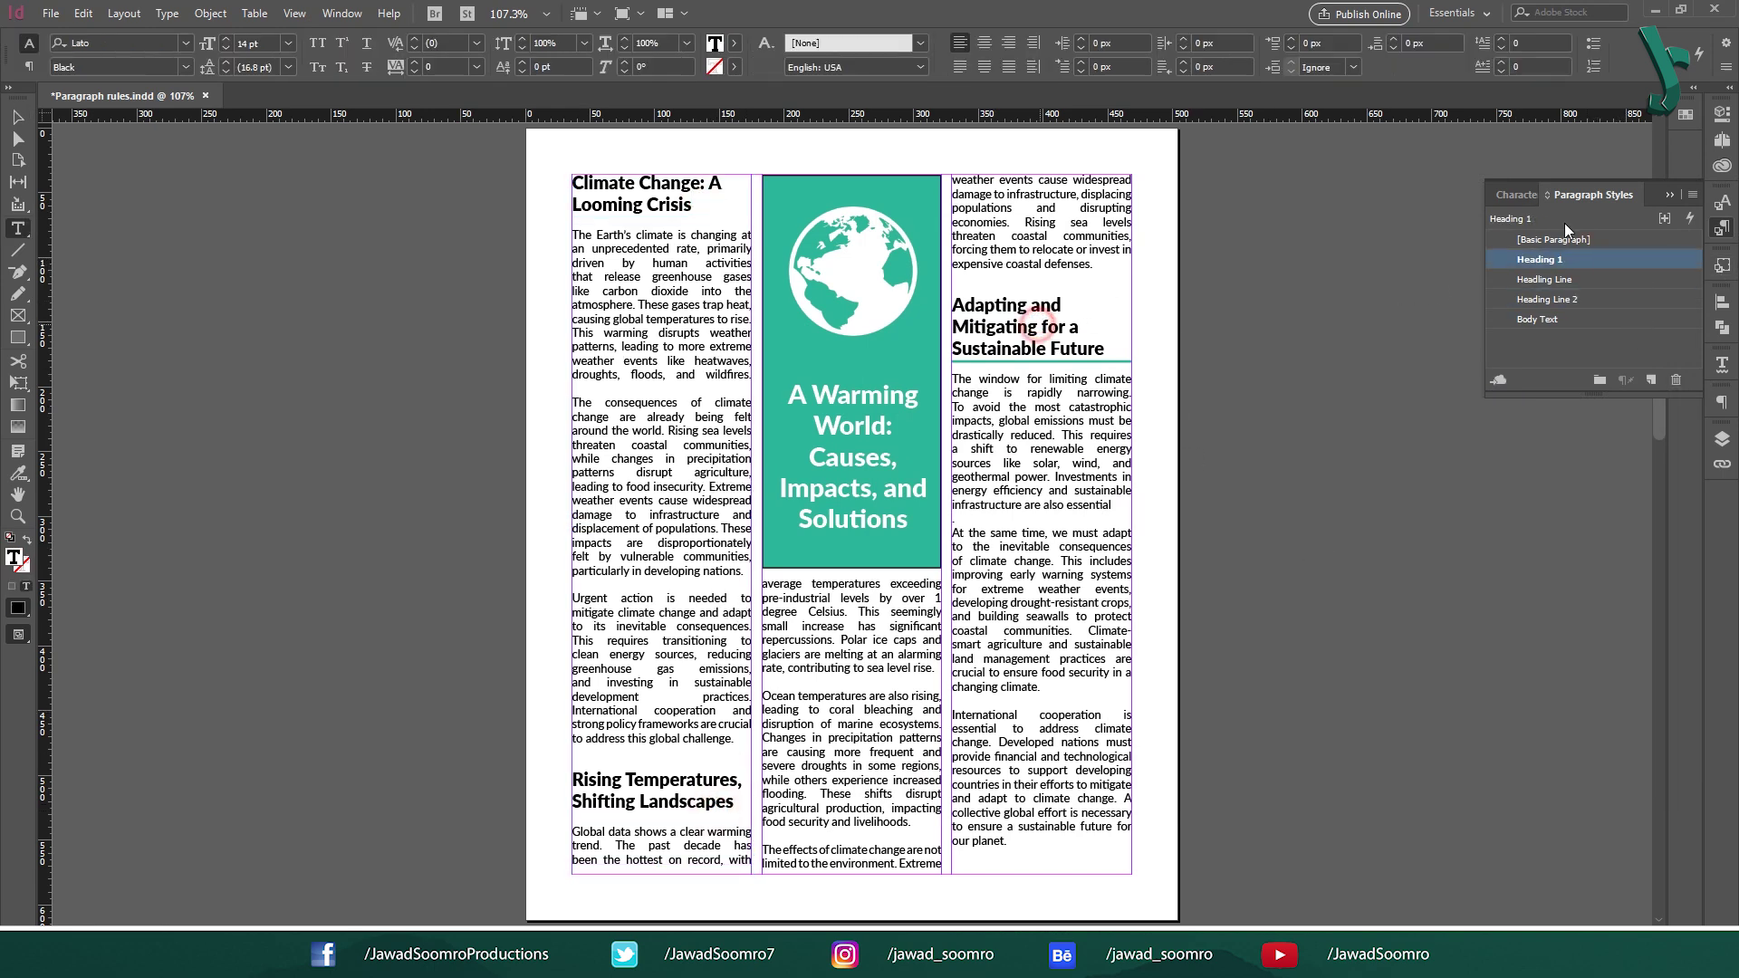
- Apply Heading Line, then Heading Line 2, to the first heading
{"action": "left_click", "coordinate": [675, 195]}
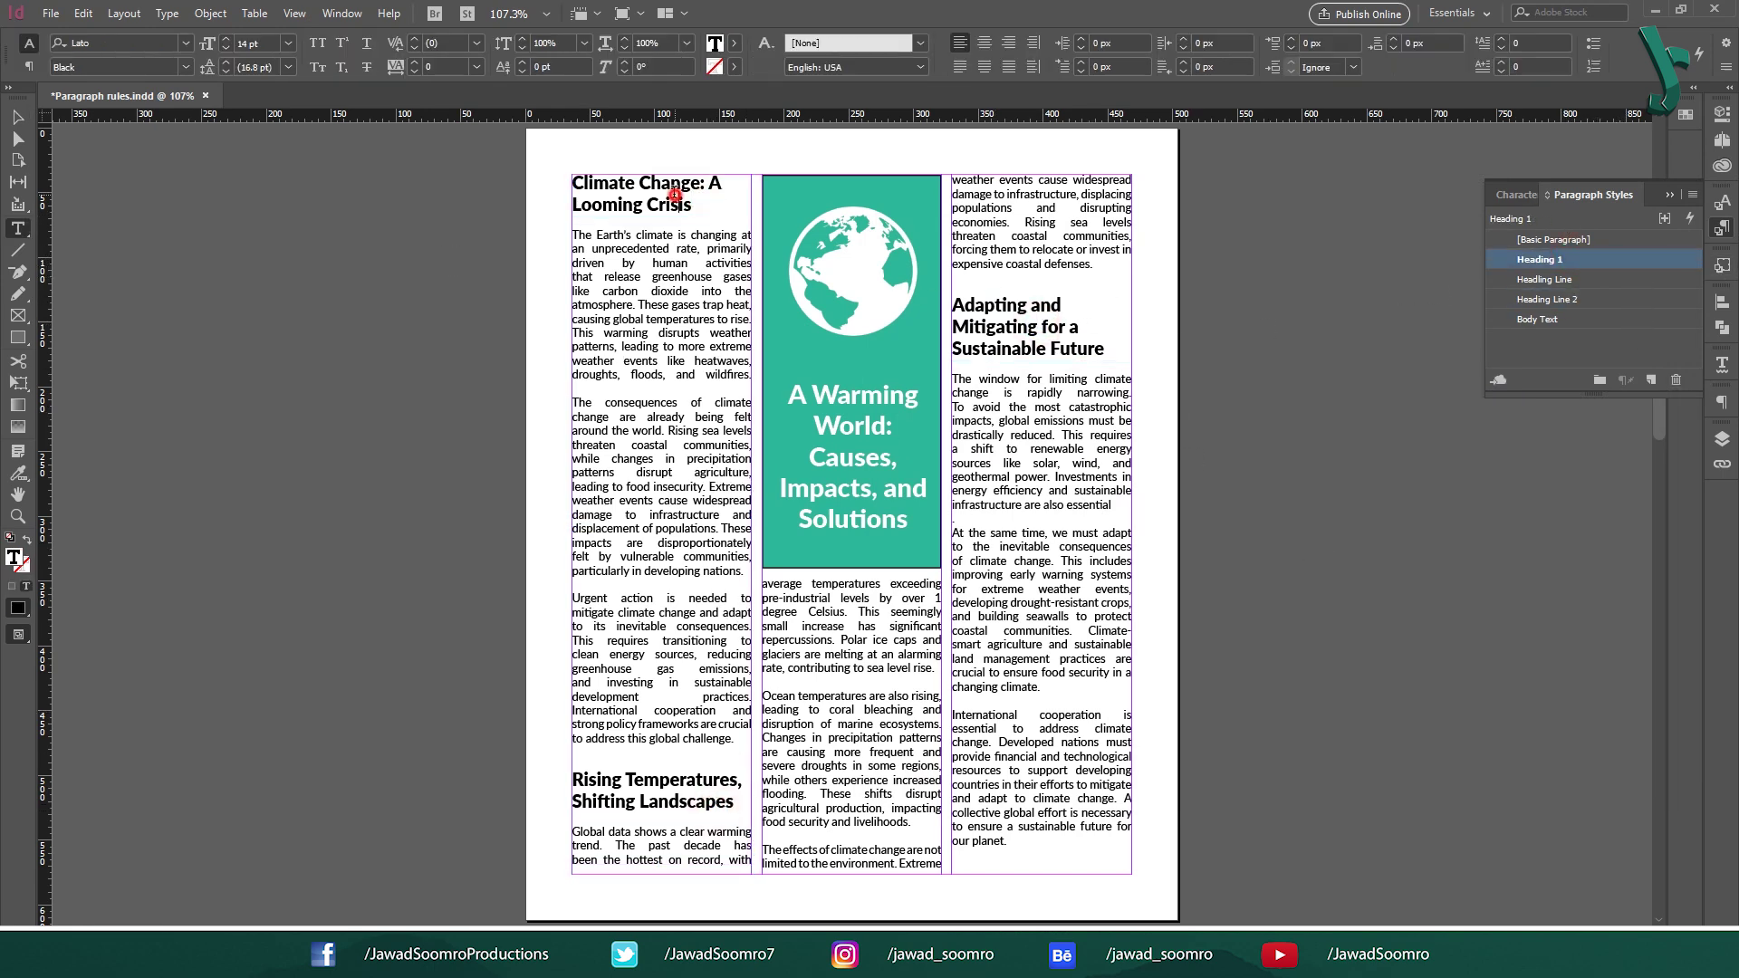
{"action": "left_click", "coordinate": [1585, 279]}
{"action": "left_click", "coordinate": [1015, 344]}
{"action": "left_click", "coordinate": [1599, 282]}
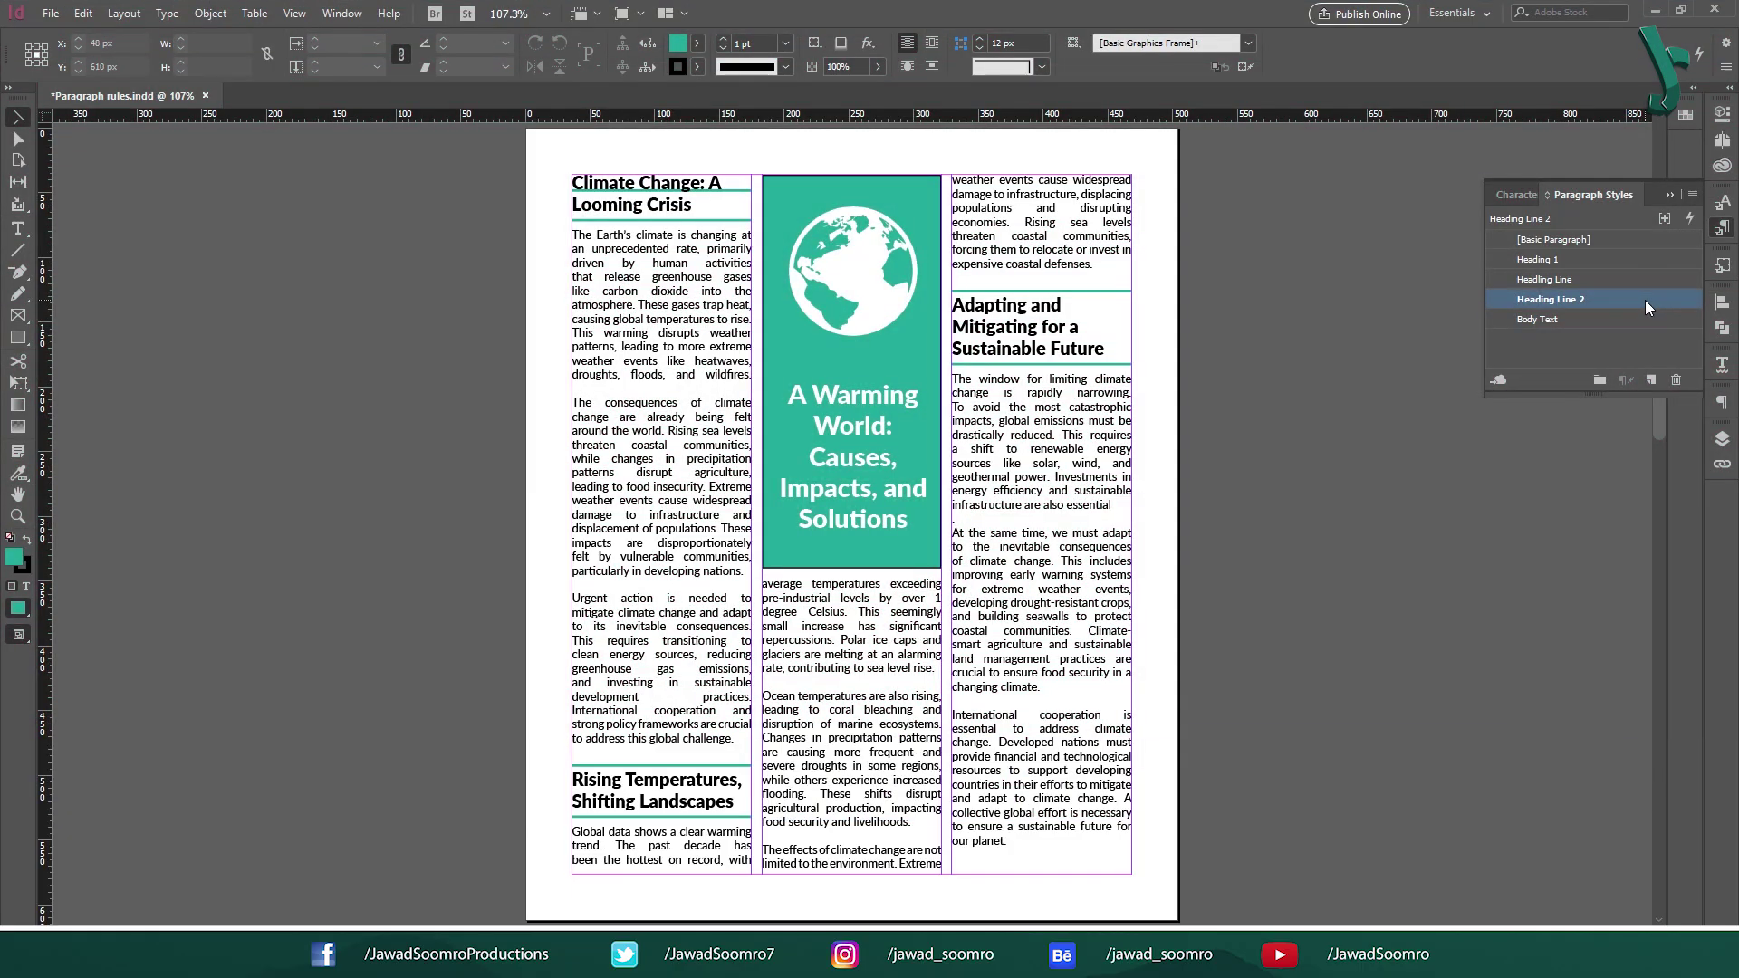
- Open Heading Line 2's Paragraph Rules and select Rule Above, leaving it switched on
{"action": "double_click", "coordinate": [1645, 300]}
{"action": "left_click", "coordinate": [901, 361]}
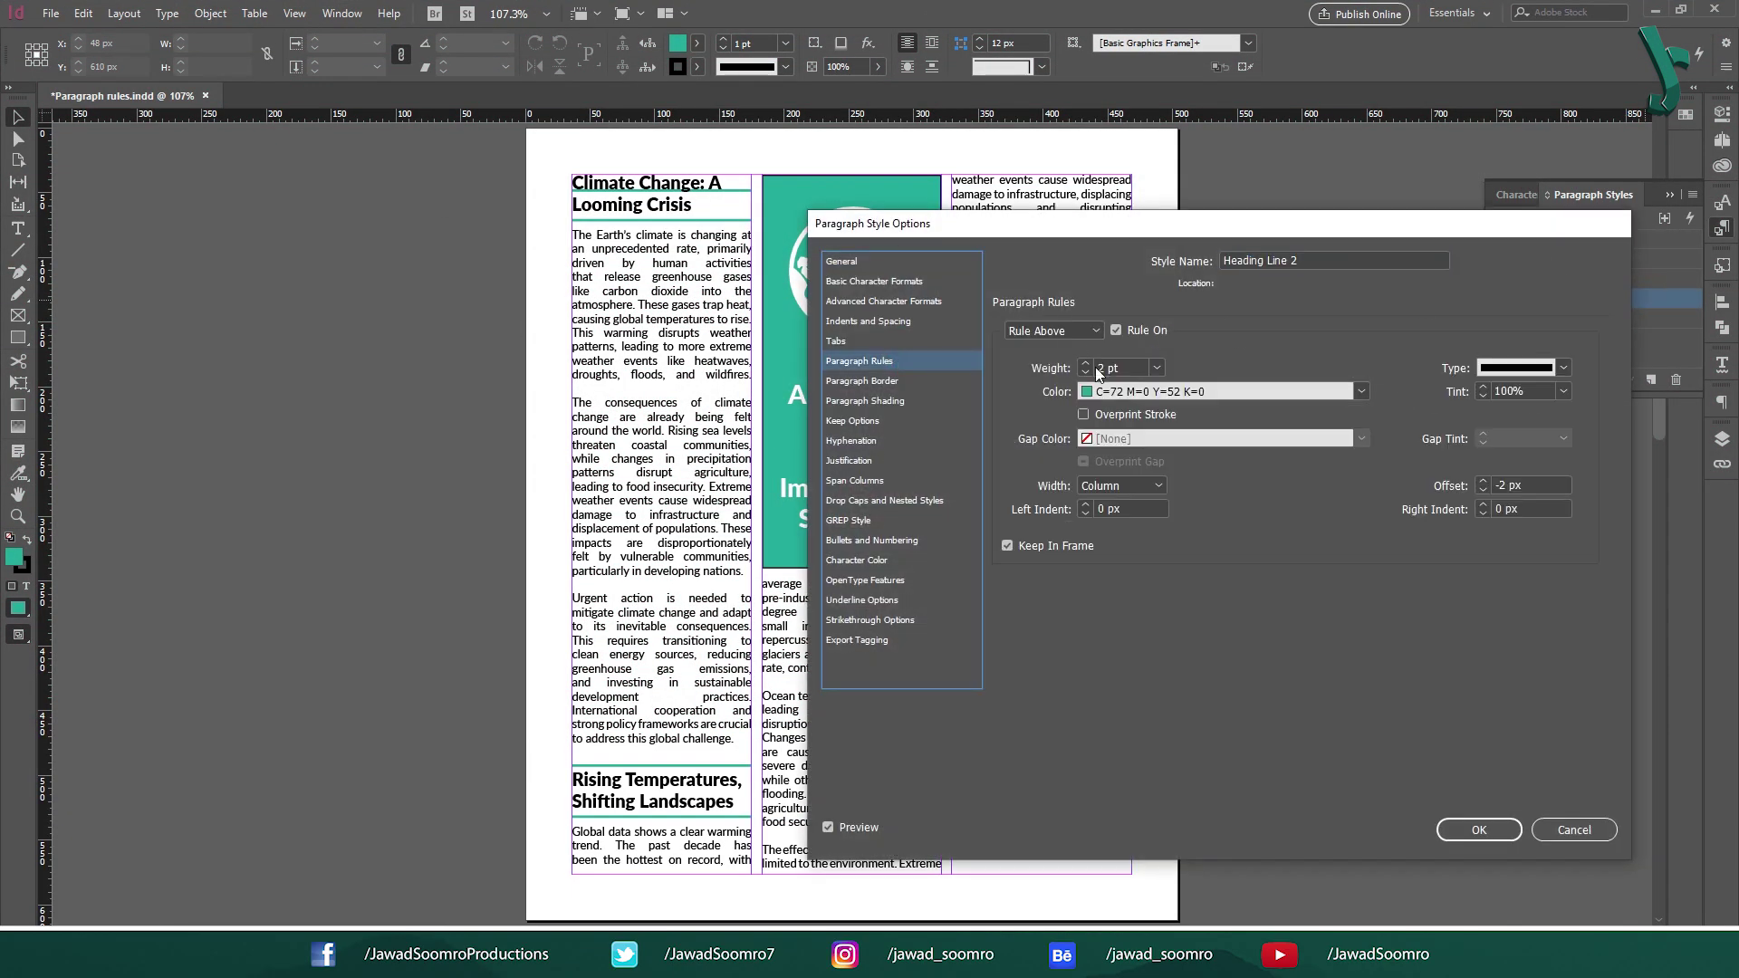
{"action": "left_click", "coordinate": [1051, 330]}
{"action": "left_click", "coordinate": [1047, 349]}
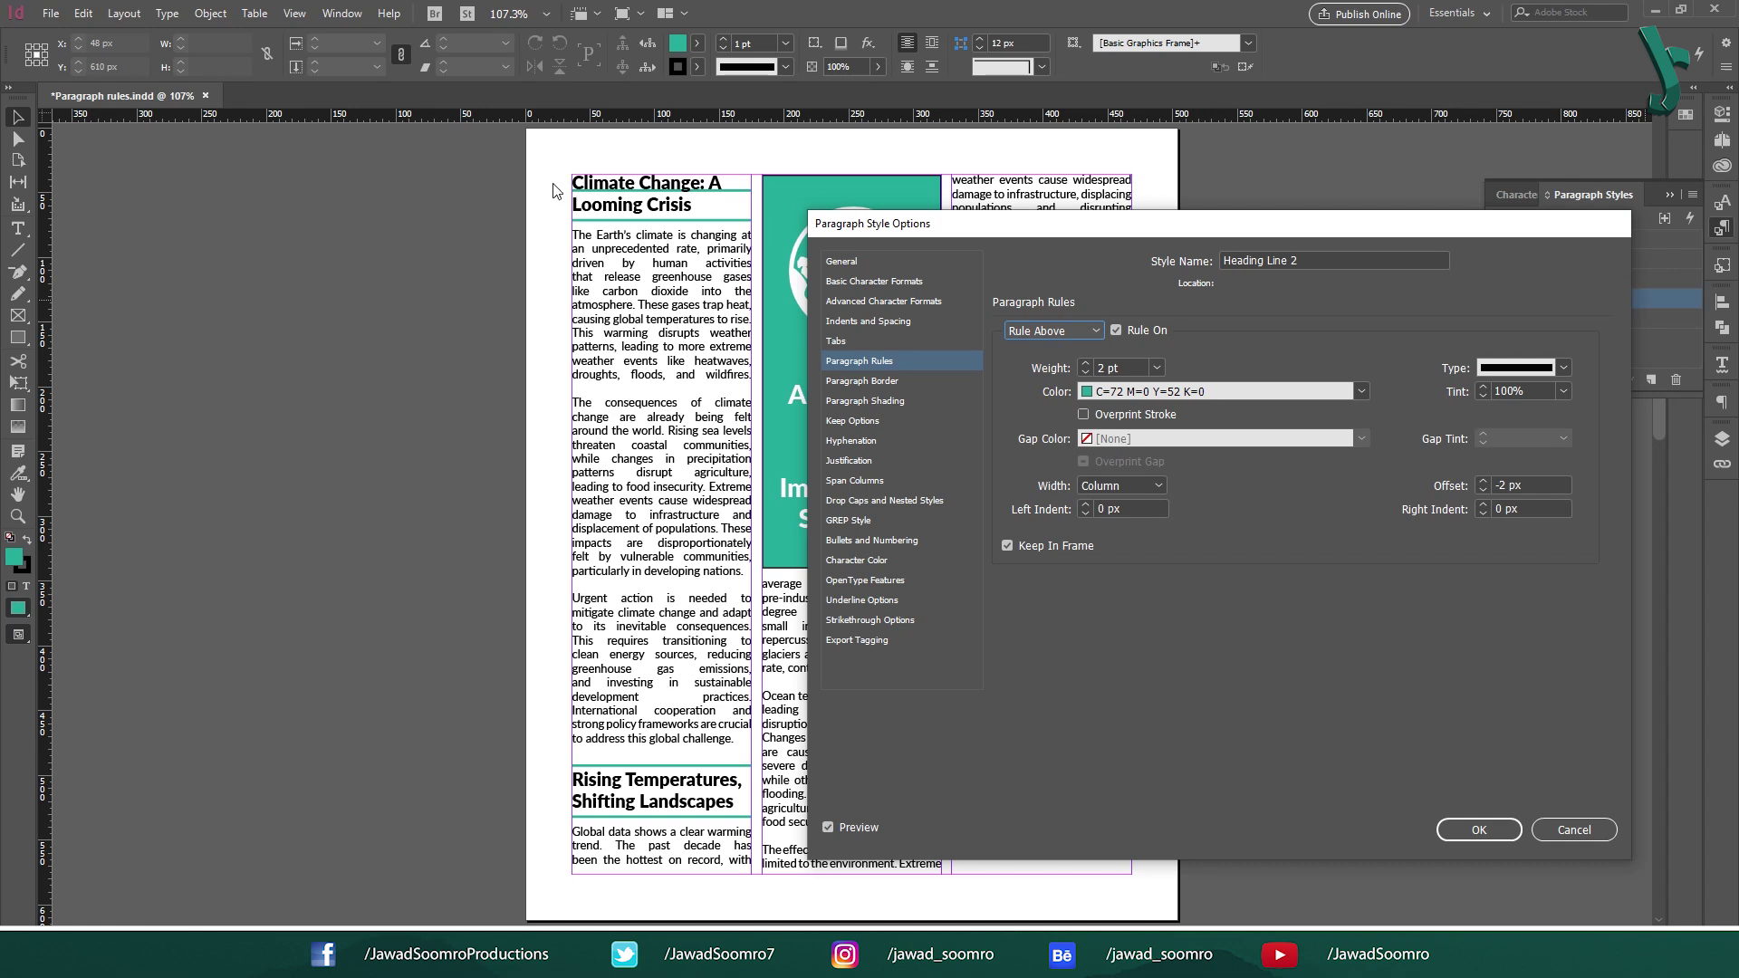
{"action": "left_click", "coordinate": [1082, 332]}
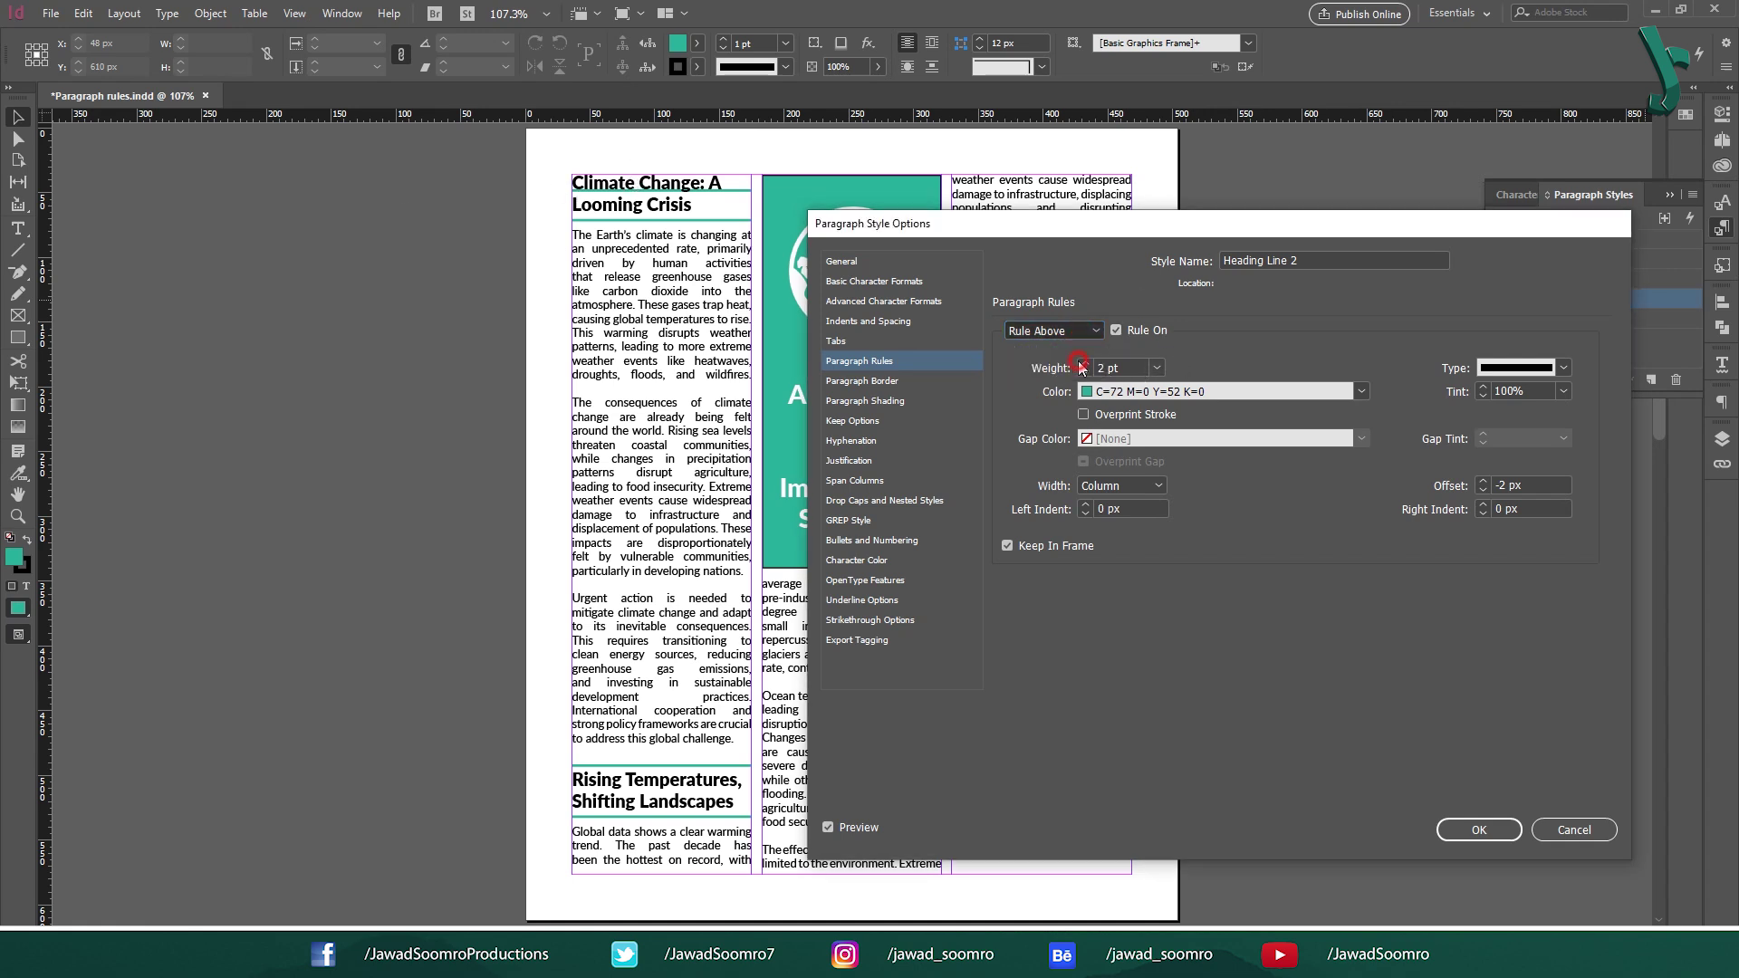
{"action": "left_click", "coordinate": [1053, 368]}
{"action": "left_click", "coordinate": [1078, 332]}
{"action": "left_click", "coordinate": [1076, 350]}
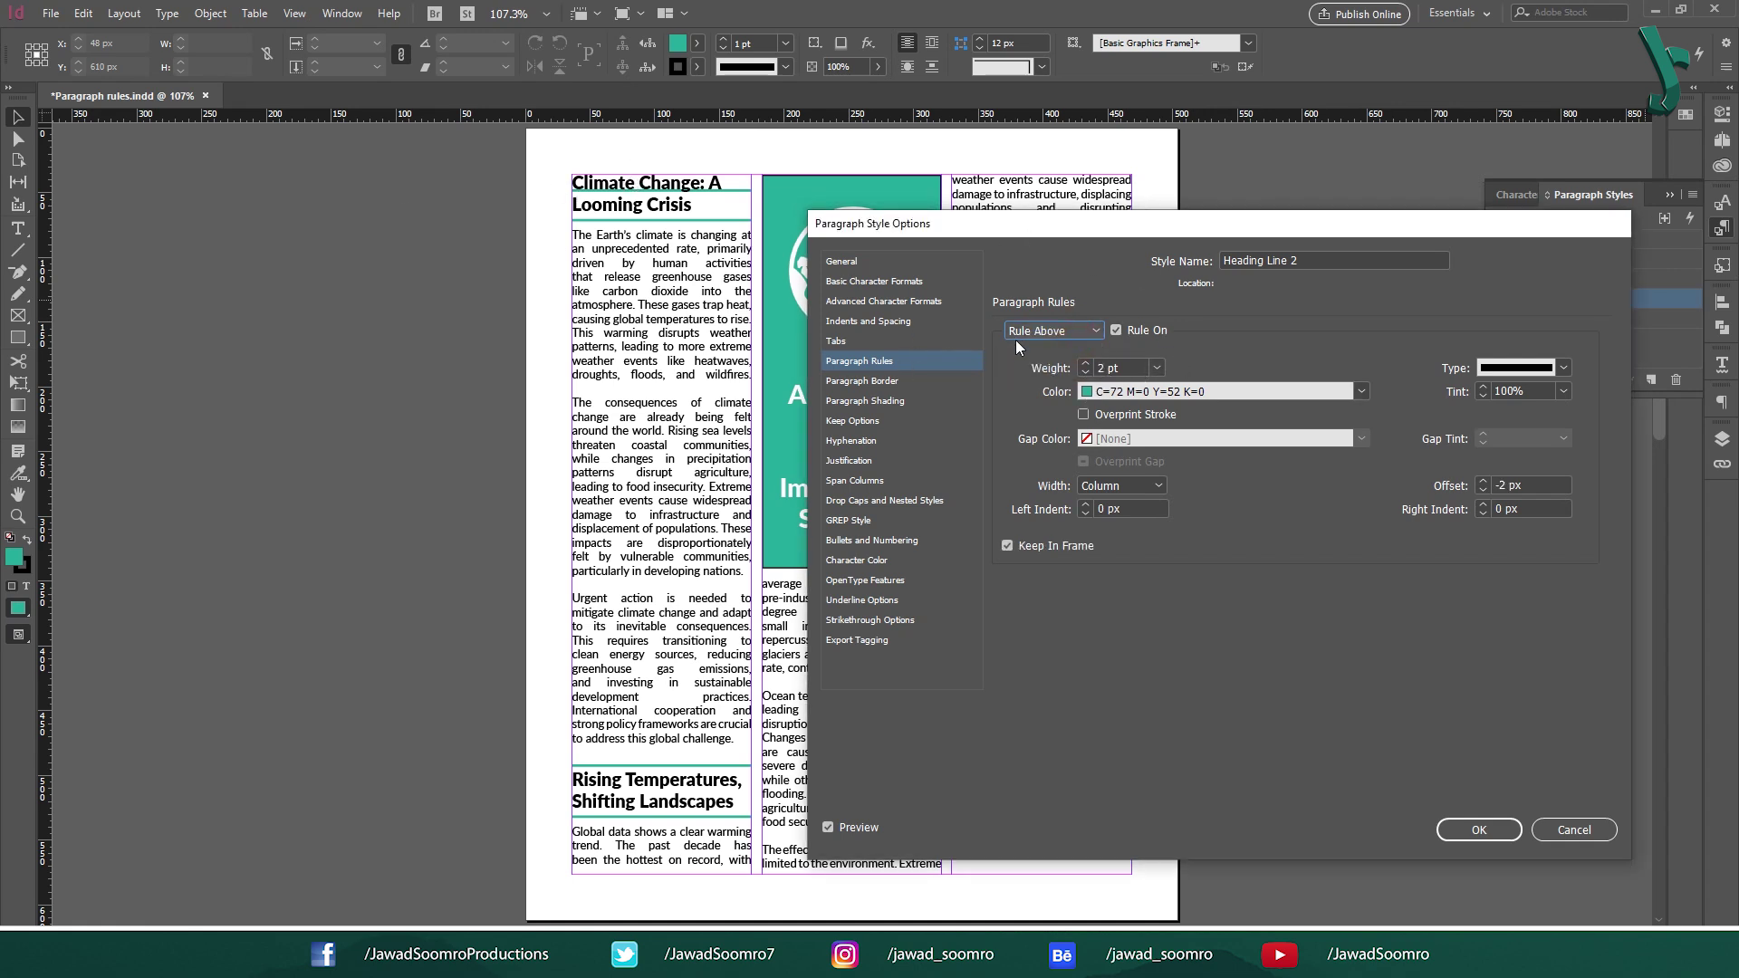
{"action": "left_click", "coordinate": [1157, 332]}
{"action": "left_click", "coordinate": [1158, 331]}
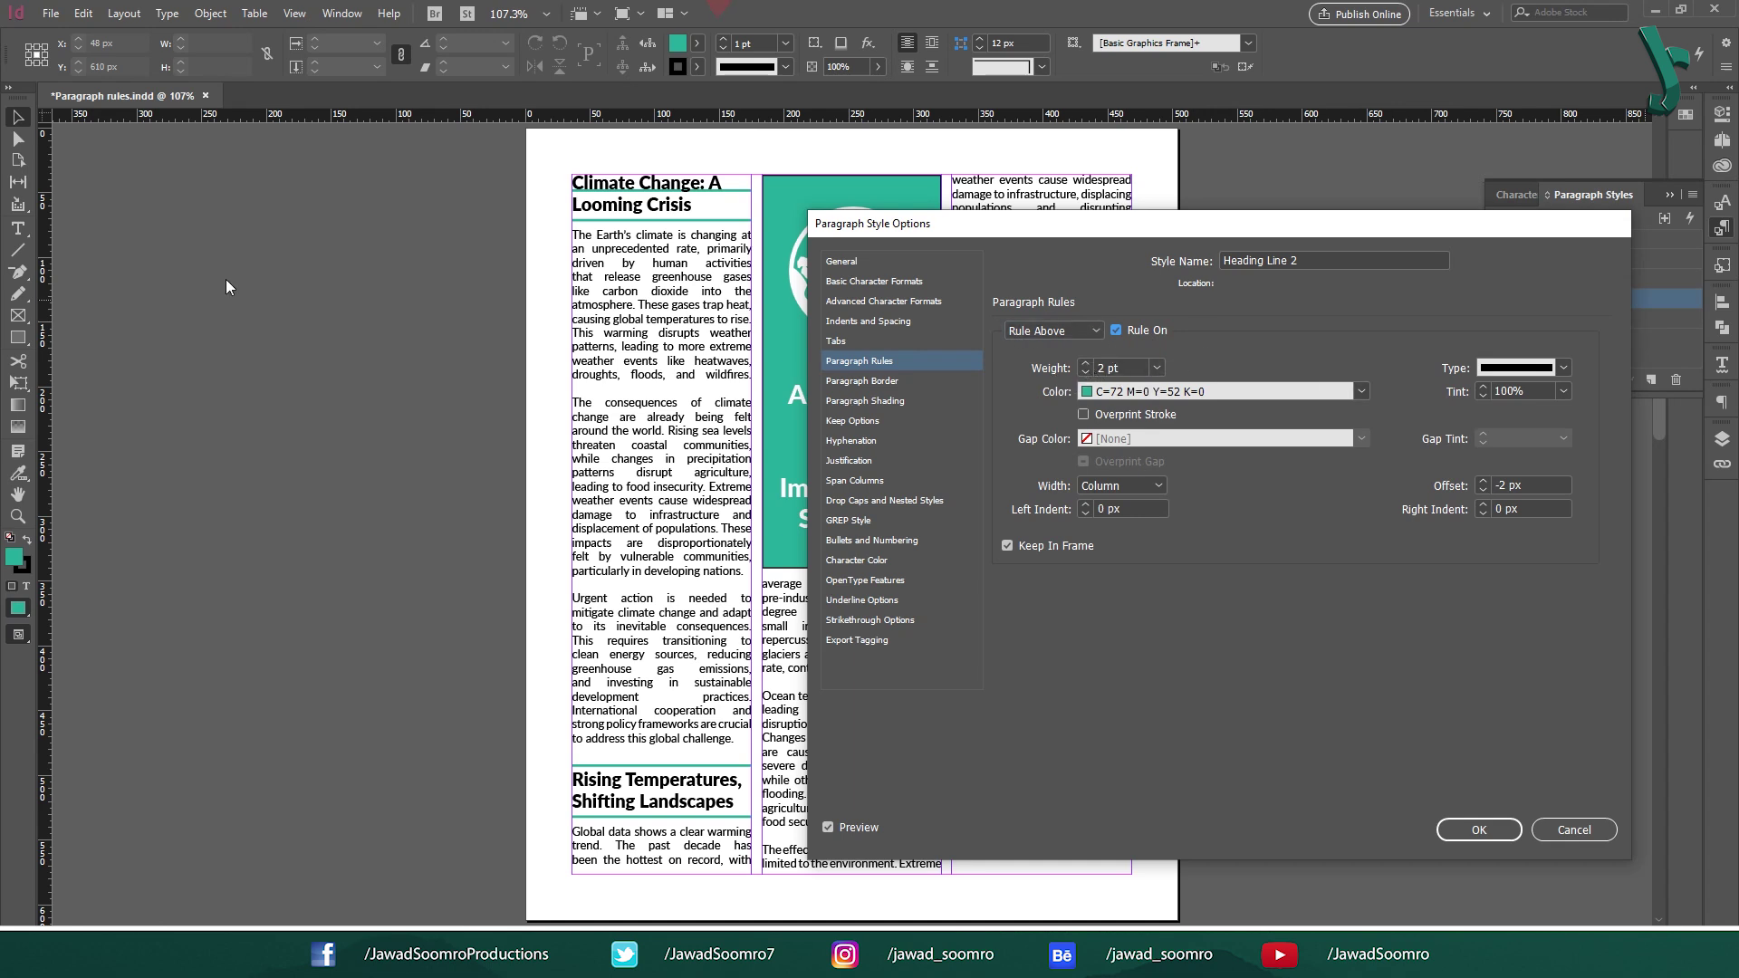
- Set the Rule Above weight to 3 pt
{"action": "left_click", "coordinate": [1086, 364]}
{"action": "left_click", "coordinate": [1086, 364]}
{"action": "left_click", "coordinate": [1086, 365]}
{"action": "left_click", "coordinate": [1086, 364]}
{"action": "left_click", "coordinate": [1085, 372]}
{"action": "left_click", "coordinate": [1085, 372]}
{"action": "left_click", "coordinate": [1085, 372]}
{"action": "left_click", "coordinate": [1086, 373]}
{"action": "left_click", "coordinate": [1085, 372]}
{"action": "left_click", "coordinate": [1085, 373]}
{"action": "left_click", "coordinate": [1085, 372]}
{"action": "left_click", "coordinate": [1085, 372]}
- Set the Rule Above offset to -1 px
{"action": "left_click", "coordinate": [1483, 482]}
{"action": "left_click", "coordinate": [1482, 482]}
{"action": "left_click", "coordinate": [1482, 482]}
{"action": "left_click", "coordinate": [1482, 482]}
{"action": "left_click", "coordinate": [1482, 482]}
{"action": "left_click", "coordinate": [1482, 482]}
{"action": "left_click", "coordinate": [1483, 482]}
{"action": "left_click", "coordinate": [1483, 490]}
{"action": "left_click", "coordinate": [1483, 490]}
{"action": "left_click", "coordinate": [1484, 490]}
{"action": "left_click", "coordinate": [1483, 490]}
{"action": "left_click", "coordinate": [1484, 490]}
{"action": "left_click", "coordinate": [1484, 490]}
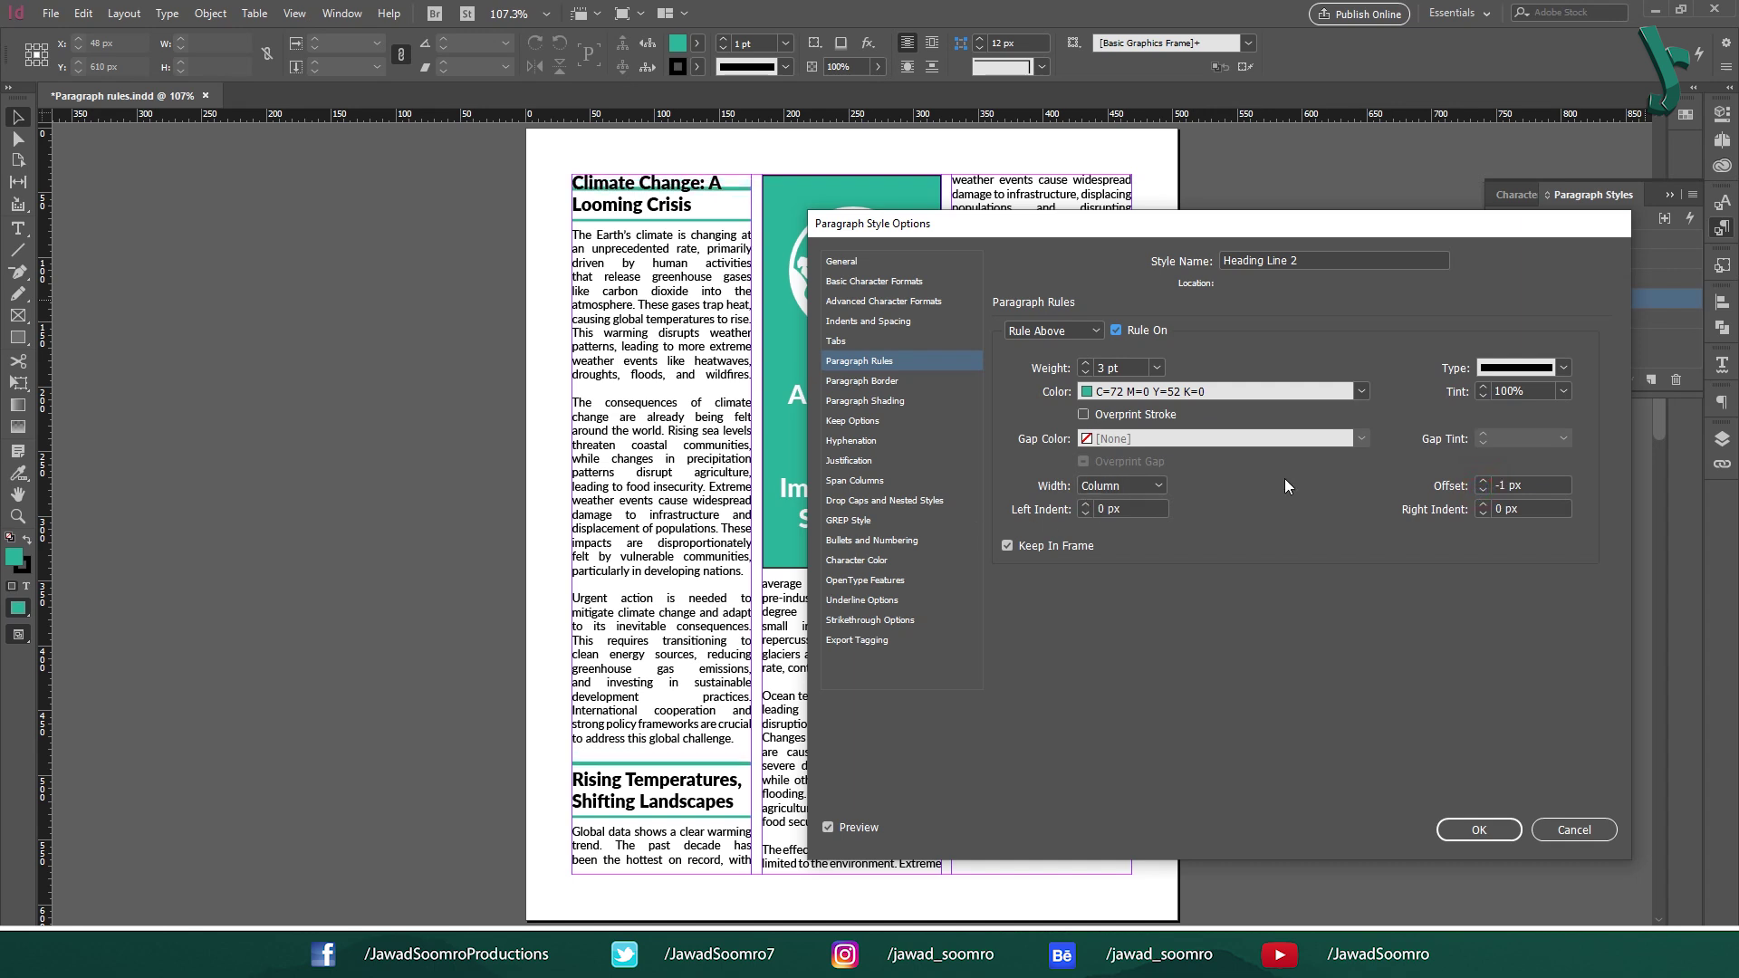
- Colour the Rule Above red (C=15 M=100 Y=100 K=0)
{"action": "left_click", "coordinate": [1227, 391]}
{"action": "left_click", "coordinate": [1151, 557]}
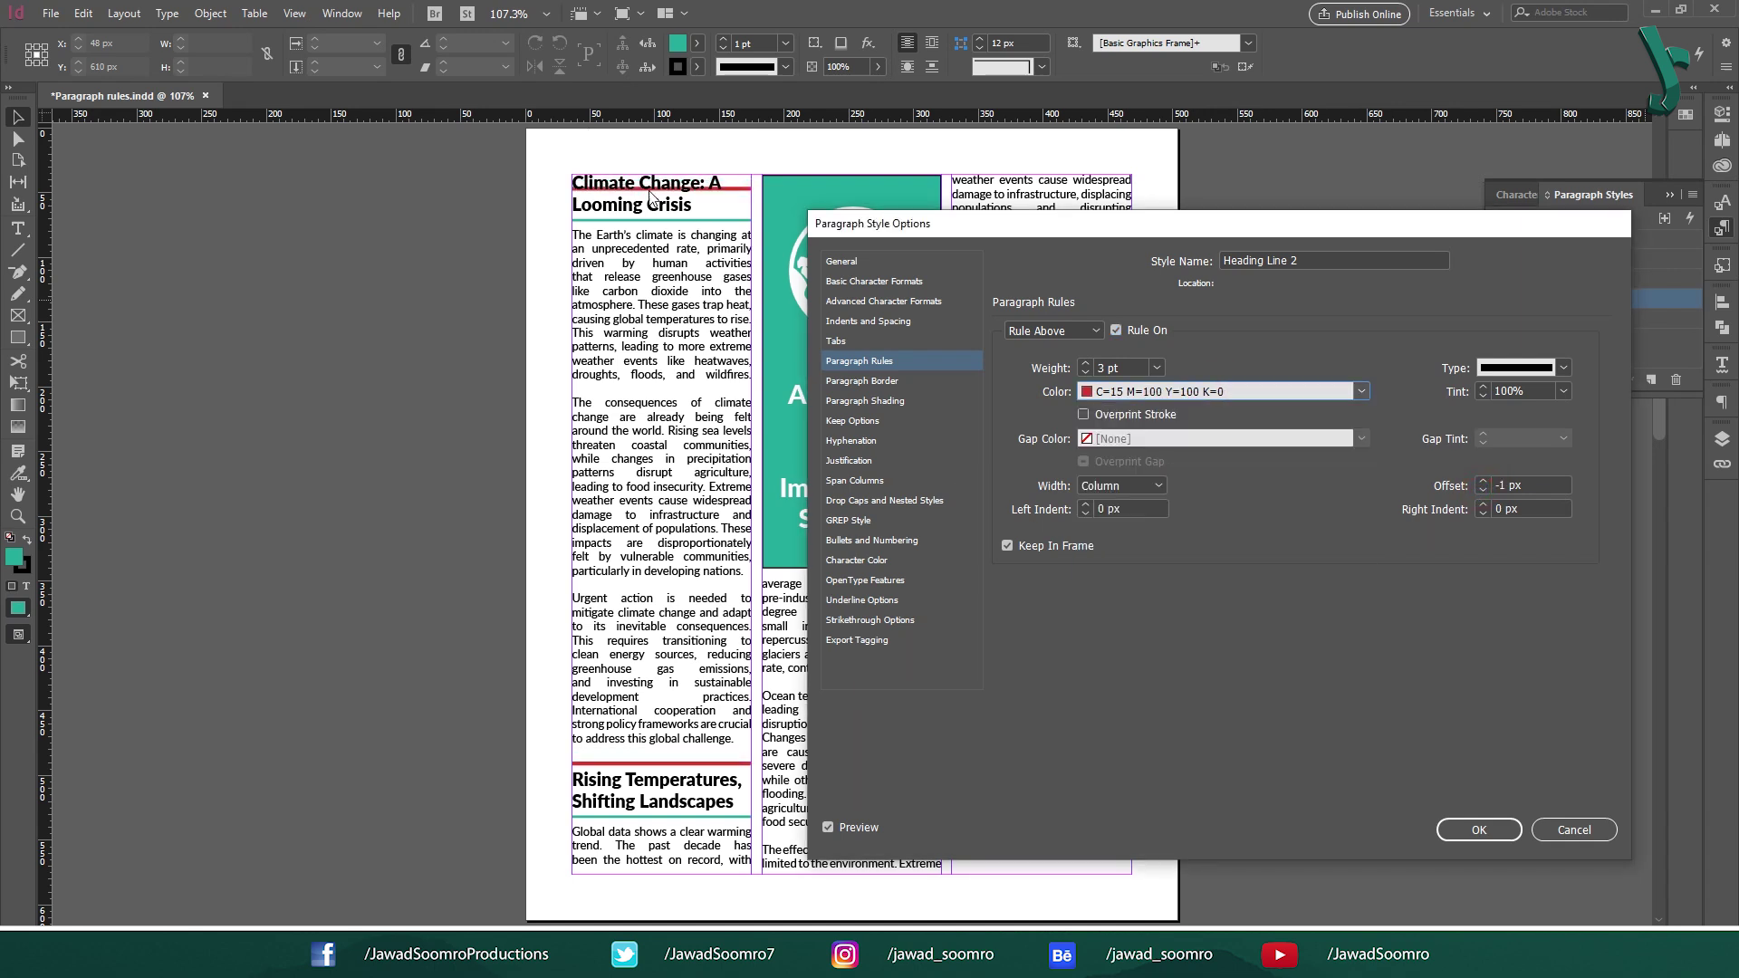
{"action": "left_click", "coordinate": [1182, 389]}
- Switch to Rule Below and set its weight to 2 pt
{"action": "left_click", "coordinate": [1183, 392]}
{"action": "left_click", "coordinate": [1071, 332]}
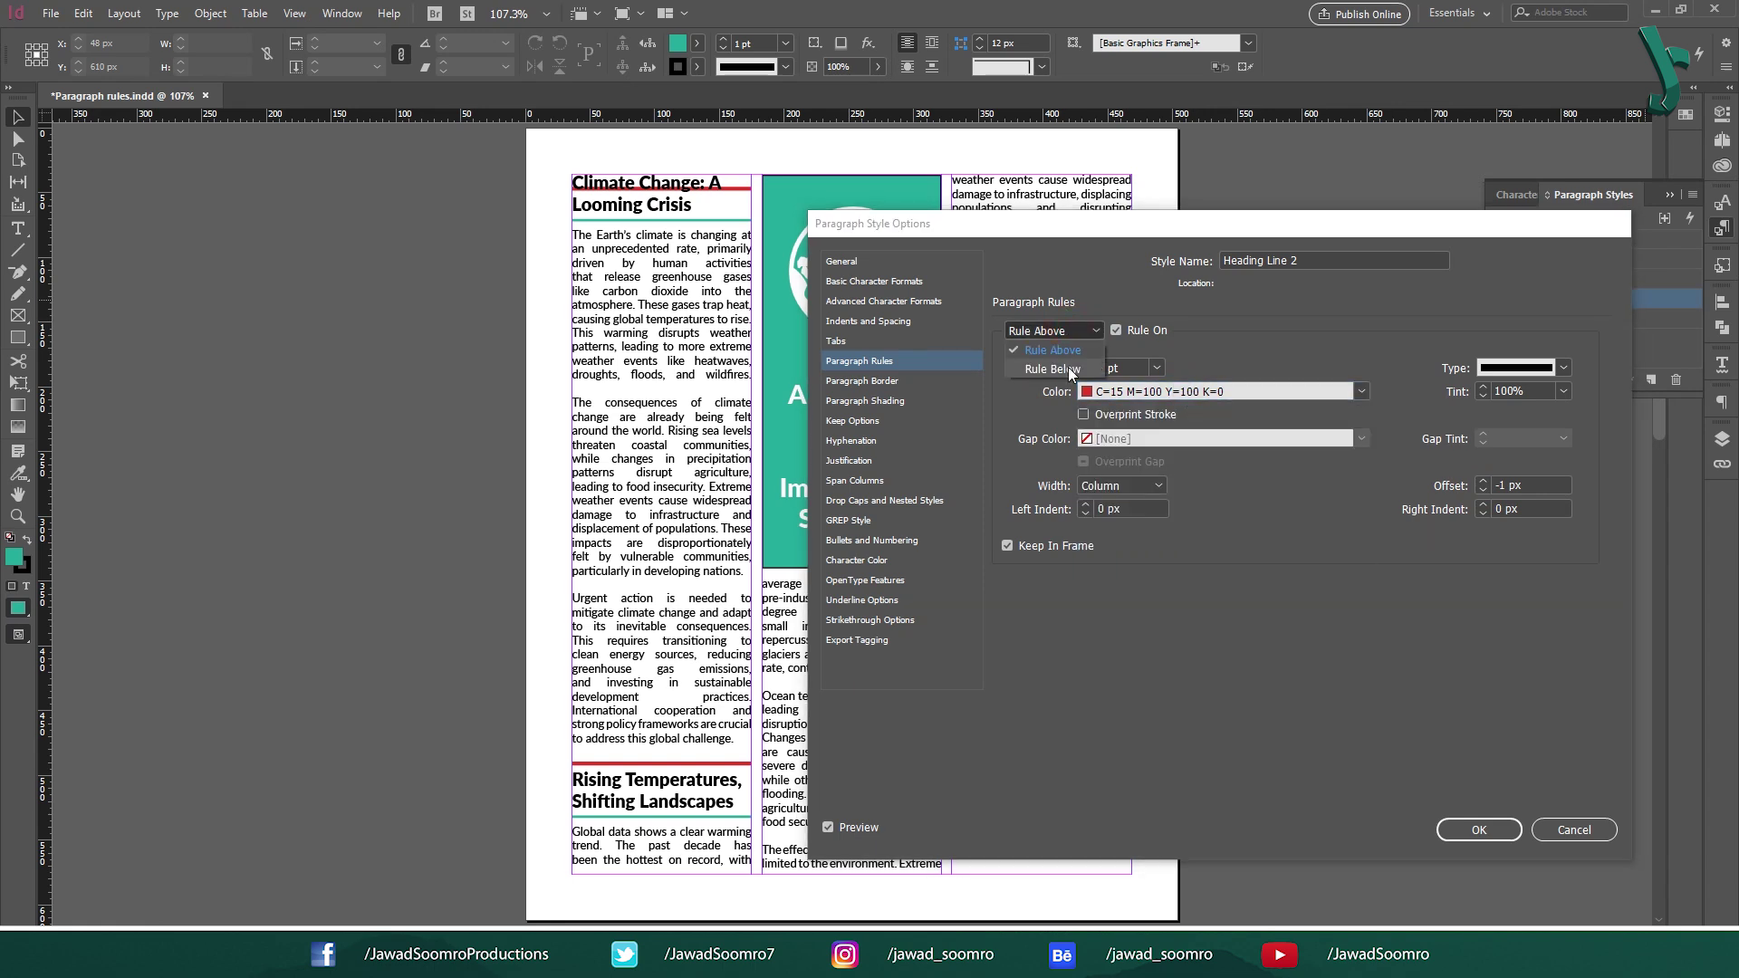
{"action": "left_click", "coordinate": [1053, 370]}
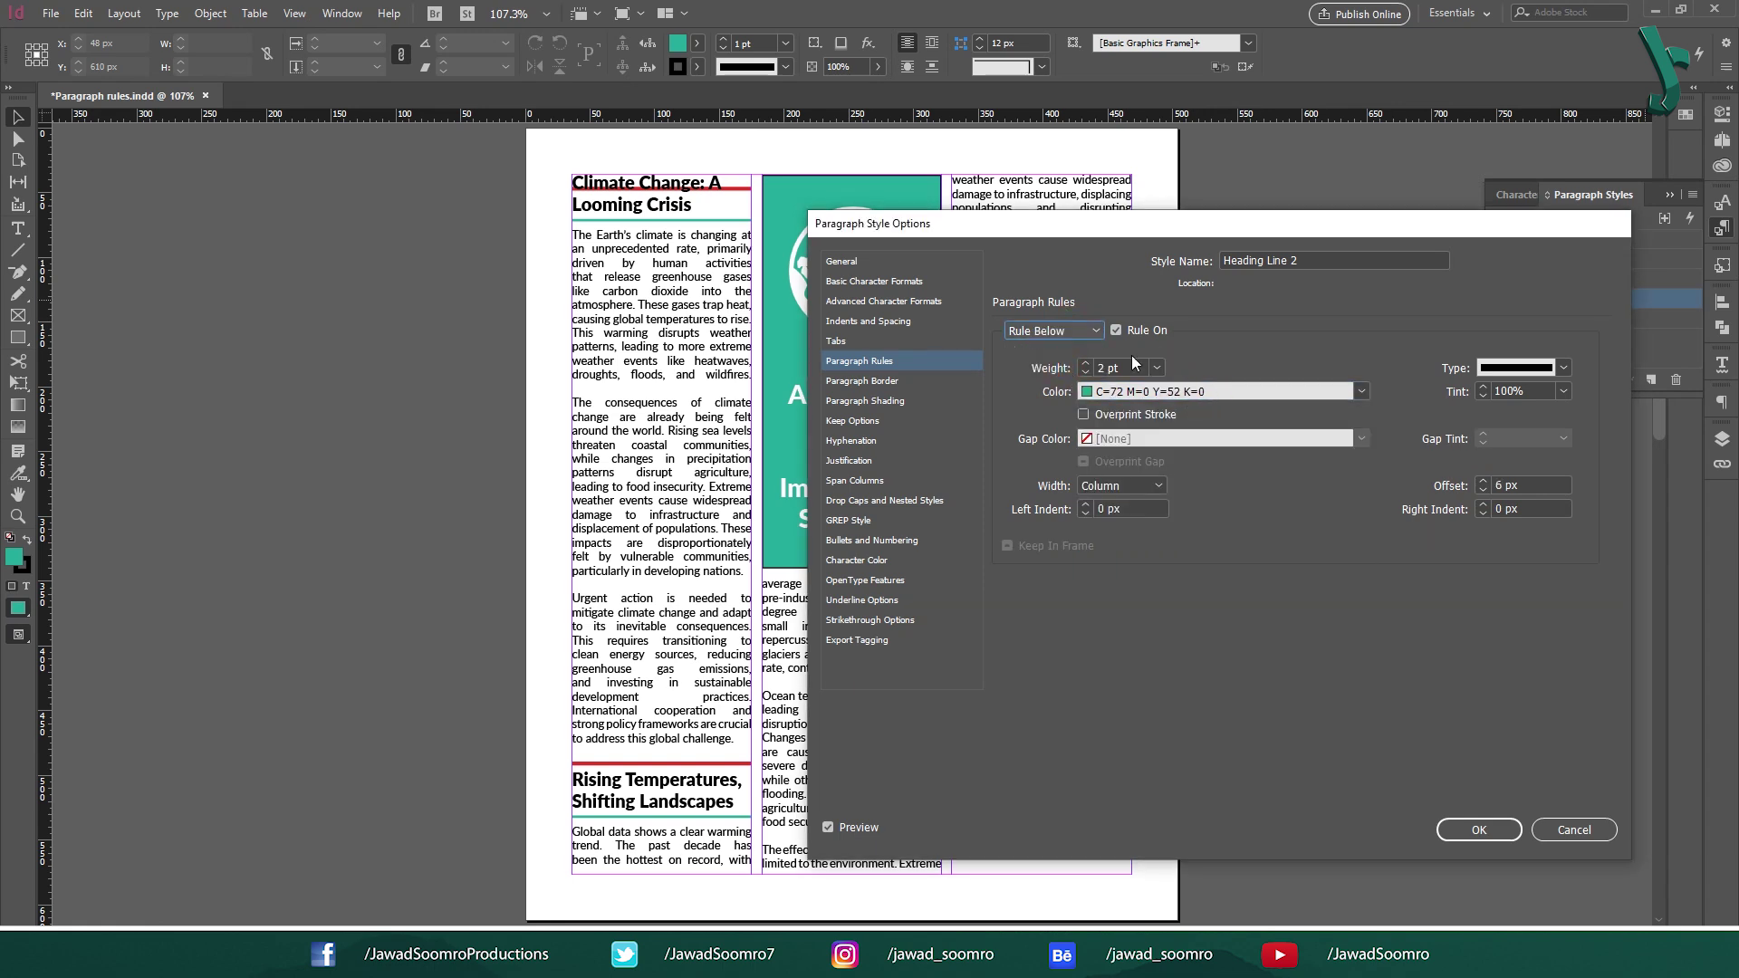
{"action": "left_click", "coordinate": [1084, 363]}
{"action": "left_click", "coordinate": [1084, 363]}
{"action": "left_click", "coordinate": [1084, 364]}
{"action": "left_click", "coordinate": [1085, 372]}
{"action": "left_click", "coordinate": [1085, 372]}
{"action": "left_click", "coordinate": [1085, 372]}
{"action": "left_click", "coordinate": [1085, 372]}
{"action": "left_click", "coordinate": [1085, 372]}
{"action": "left_click", "coordinate": [1085, 372]}
- Set the Rule Below offset to 10 px
{"action": "left_click", "coordinate": [1484, 480]}
{"action": "left_click", "coordinate": [1483, 481]}
{"action": "left_click", "coordinate": [1483, 481]}
{"action": "left_click", "coordinate": [1484, 491]}
{"action": "left_click", "coordinate": [1484, 491]}
- Try cyan and green, then colour the Rule Below teal (C=72 M=0 Y=52 K=0)
{"action": "left_click", "coordinate": [1159, 395]}
{"action": "left_click", "coordinate": [1152, 507]}
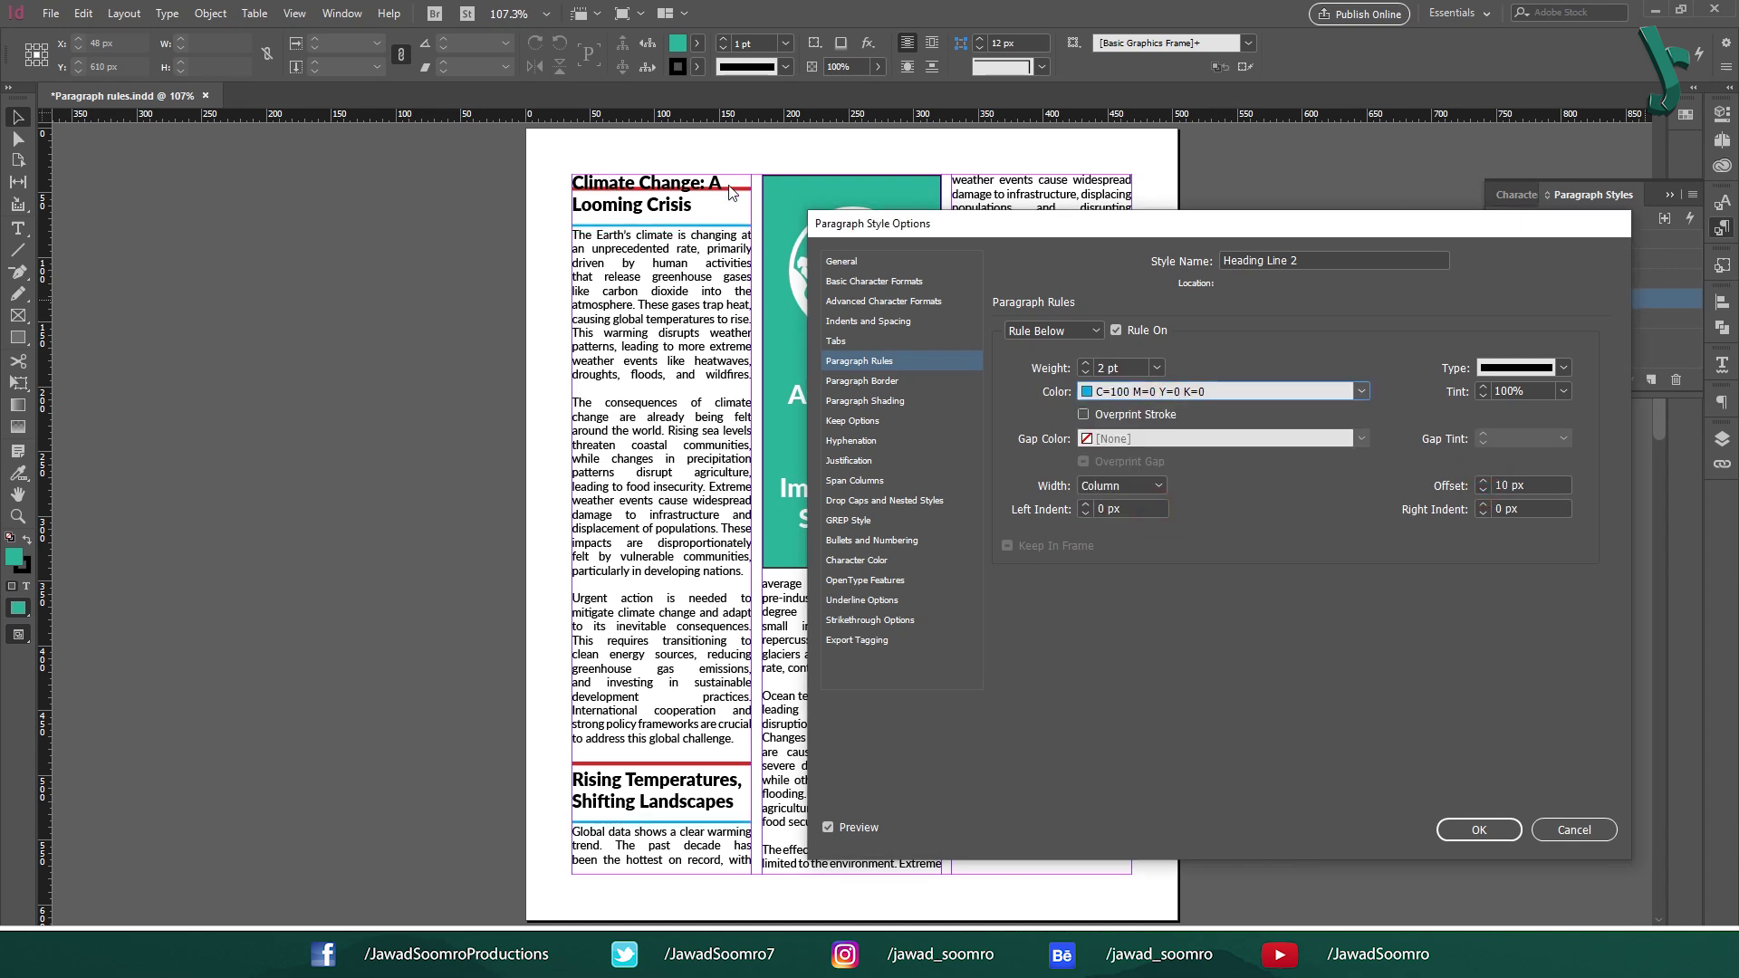
{"action": "left_click", "coordinate": [1213, 393]}
{"action": "left_click", "coordinate": [1178, 584]}
{"action": "left_click", "coordinate": [1177, 391]}
{"action": "left_click", "coordinate": [1137, 601]}
- Return to Rule Above, toggle it off and on, and set its weight to 3 pt
{"action": "left_click", "coordinate": [1074, 332]}
{"action": "left_click", "coordinate": [1058, 355]}
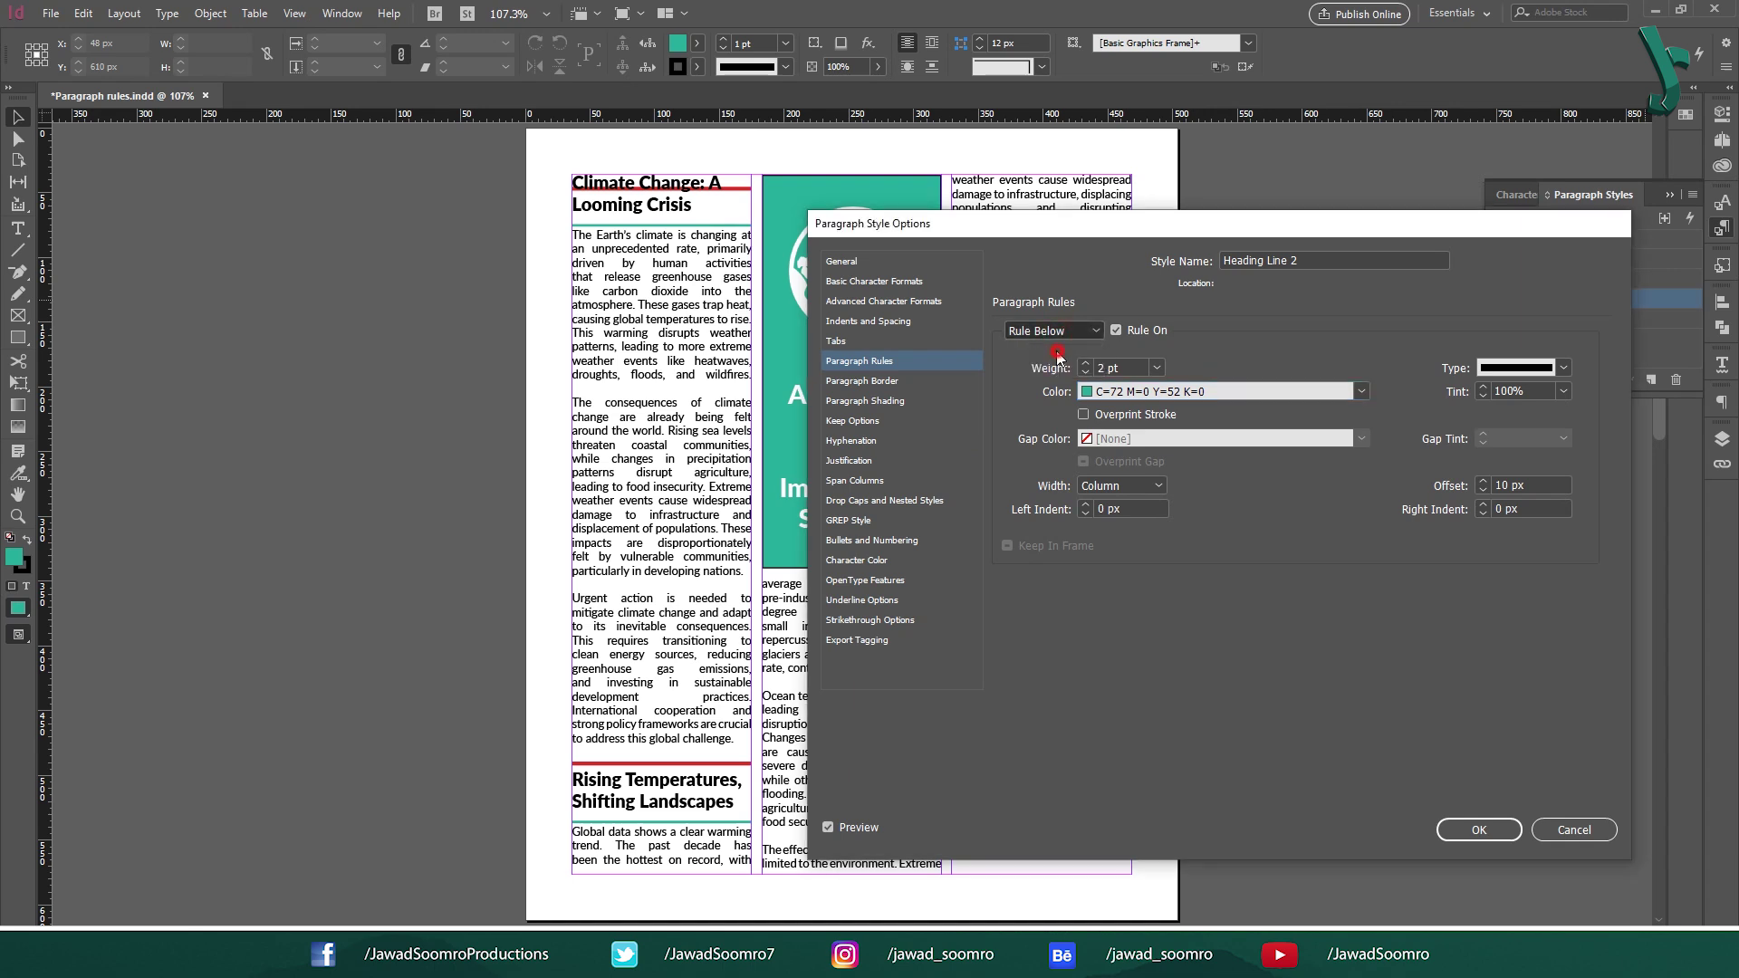
{"action": "left_click", "coordinate": [1117, 330]}
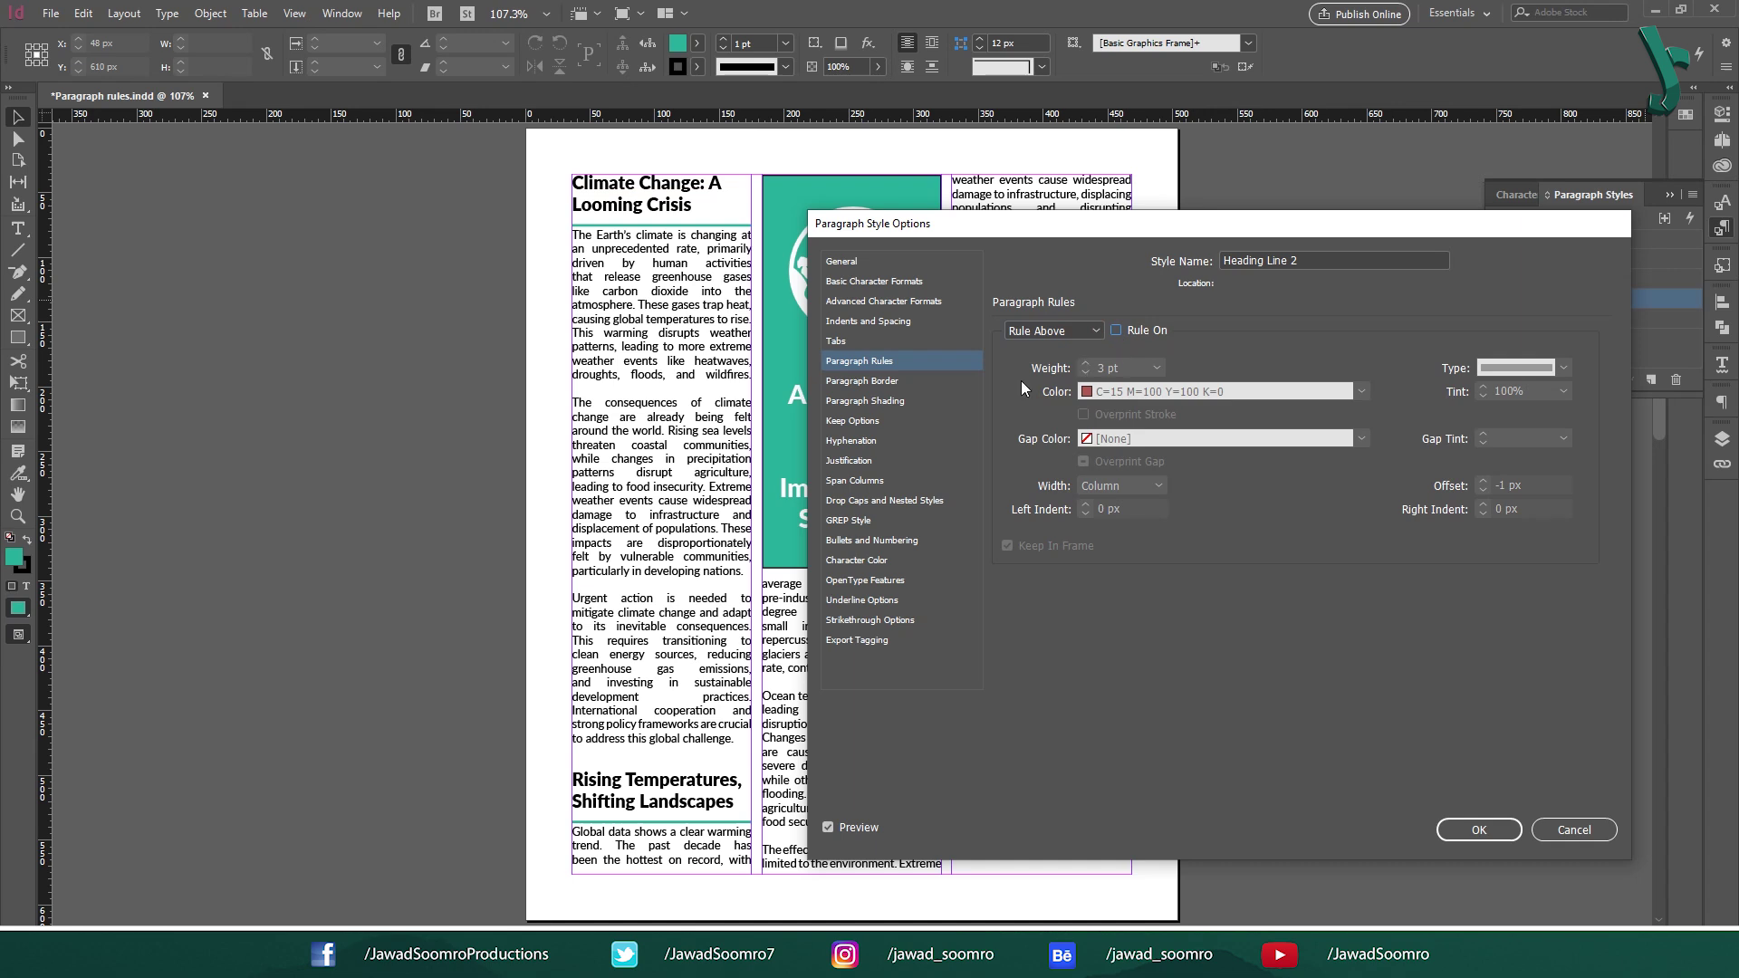
{"action": "left_click", "coordinate": [1116, 330]}
{"action": "left_click", "coordinate": [1085, 372]}
{"action": "left_click", "coordinate": [1085, 372]}
{"action": "left_click", "coordinate": [1085, 372]}
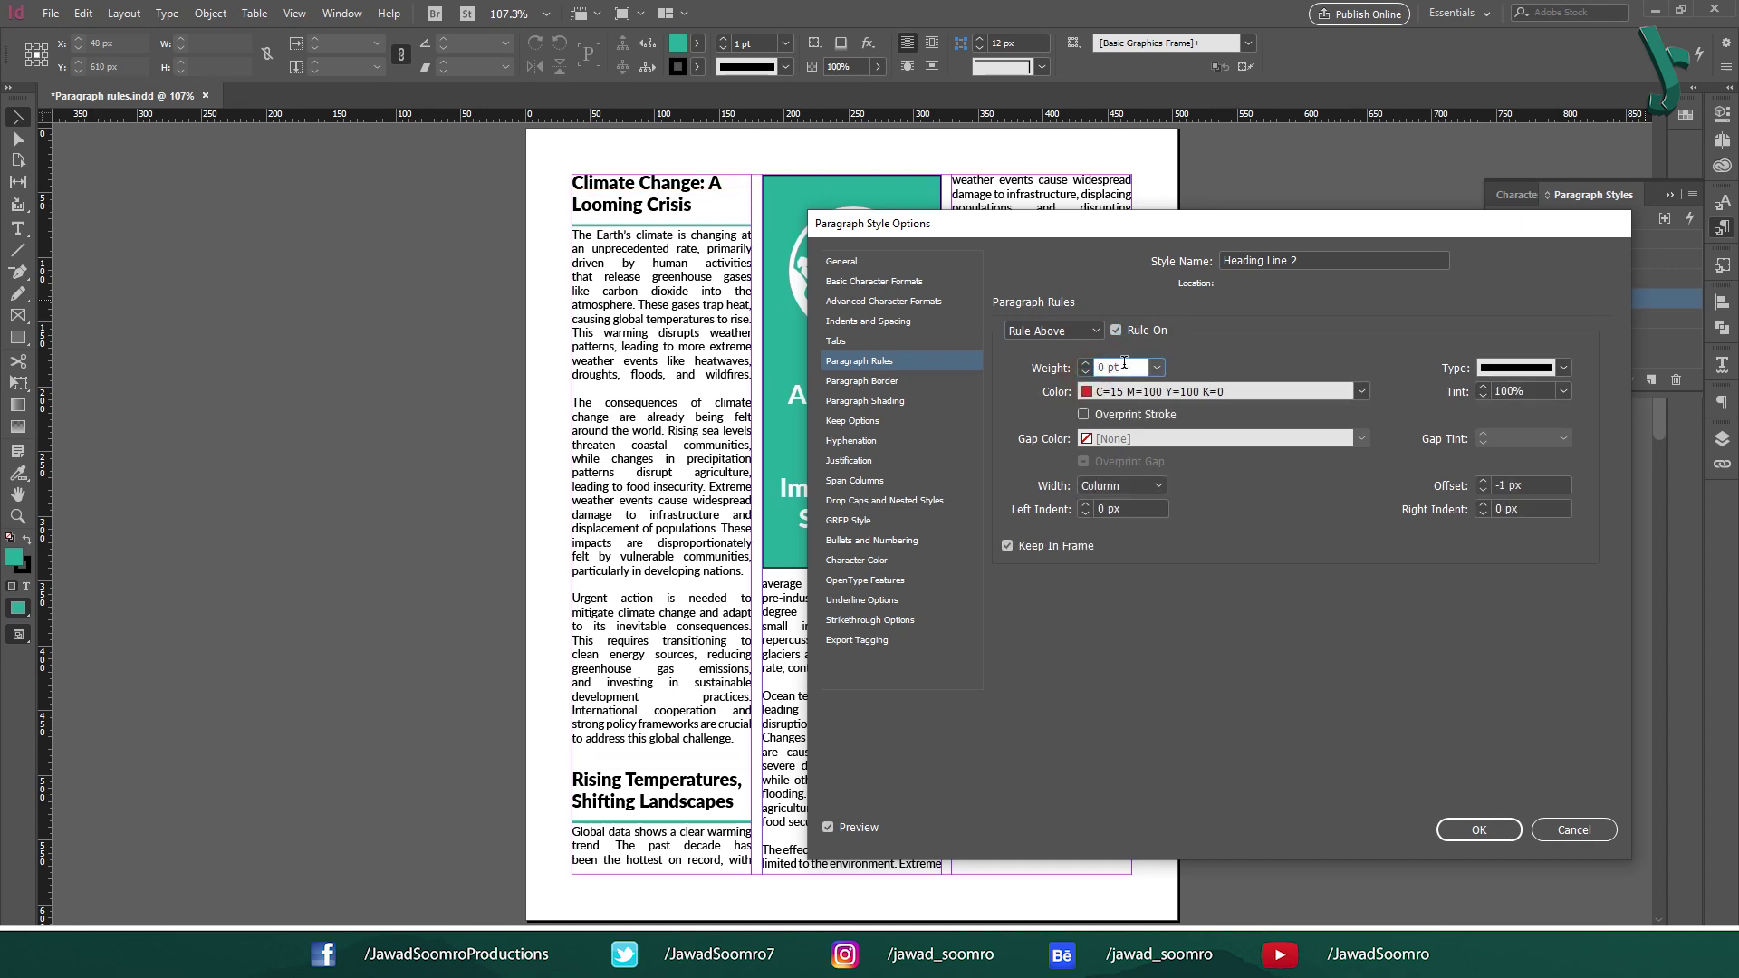
{"action": "key", "text": "Up"}
{"action": "key", "text": "Up"}
{"action": "key", "text": "Up"}
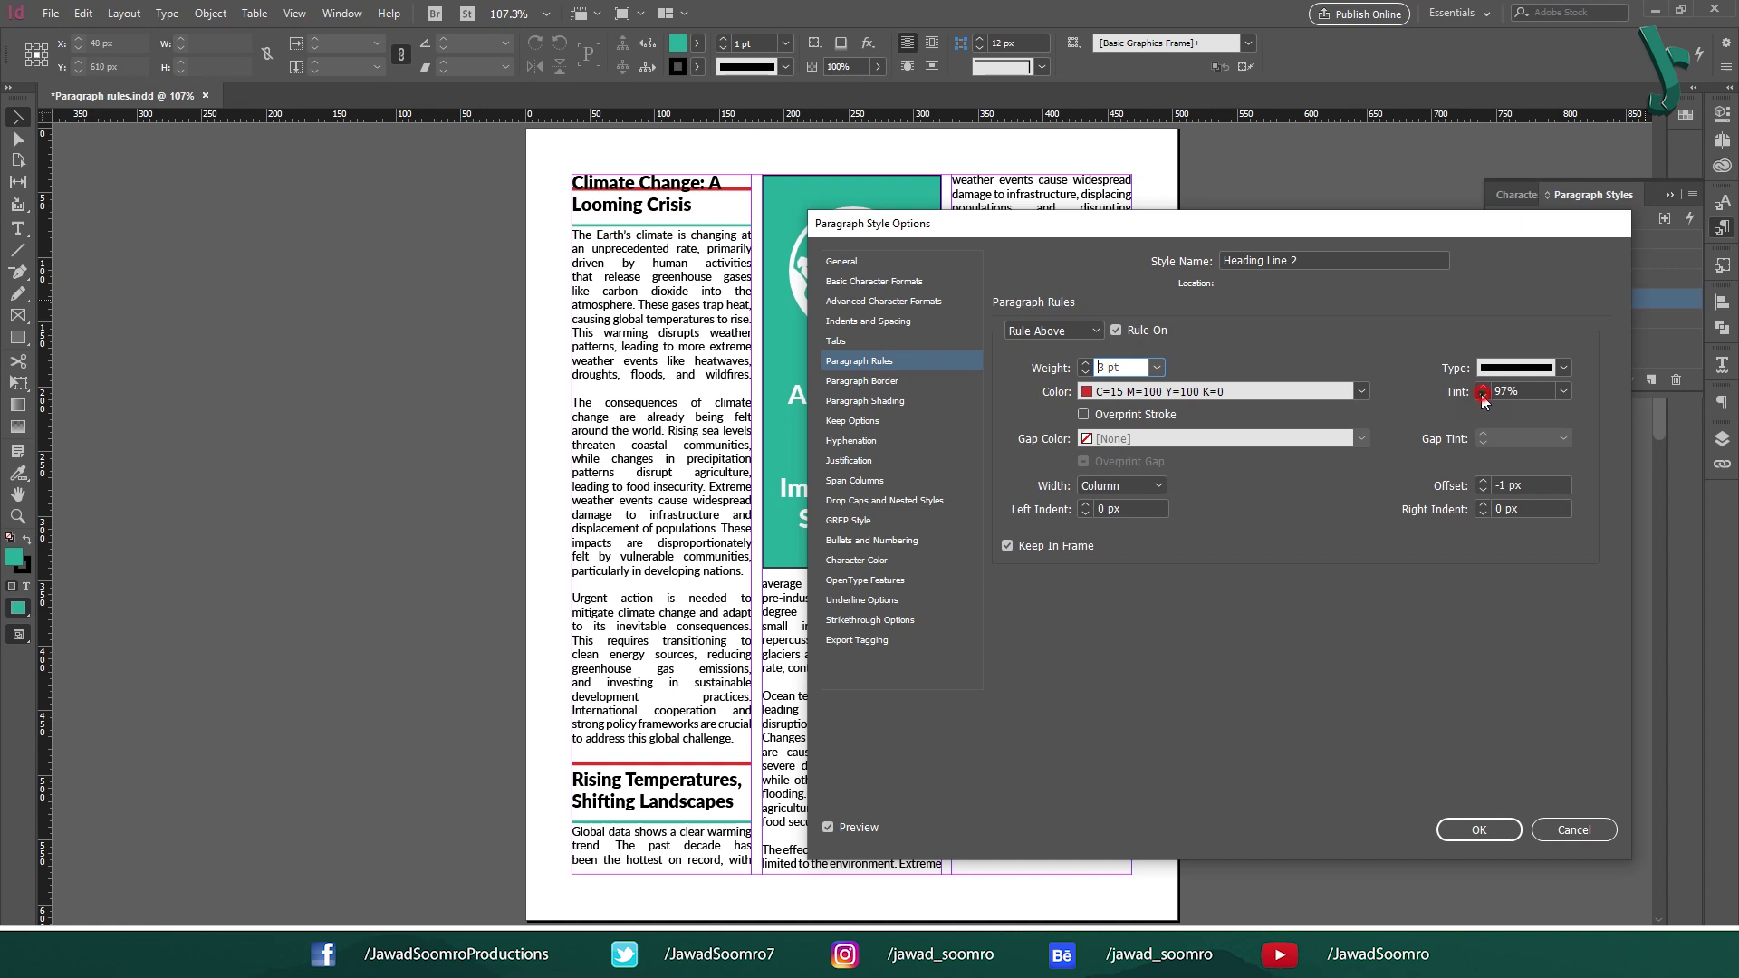
- Set the rule tint to 0%, then cancel the style options dialog
{"action": "left_click", "coordinate": [1563, 392]}
{"action": "left_click", "coordinate": [1530, 601]}
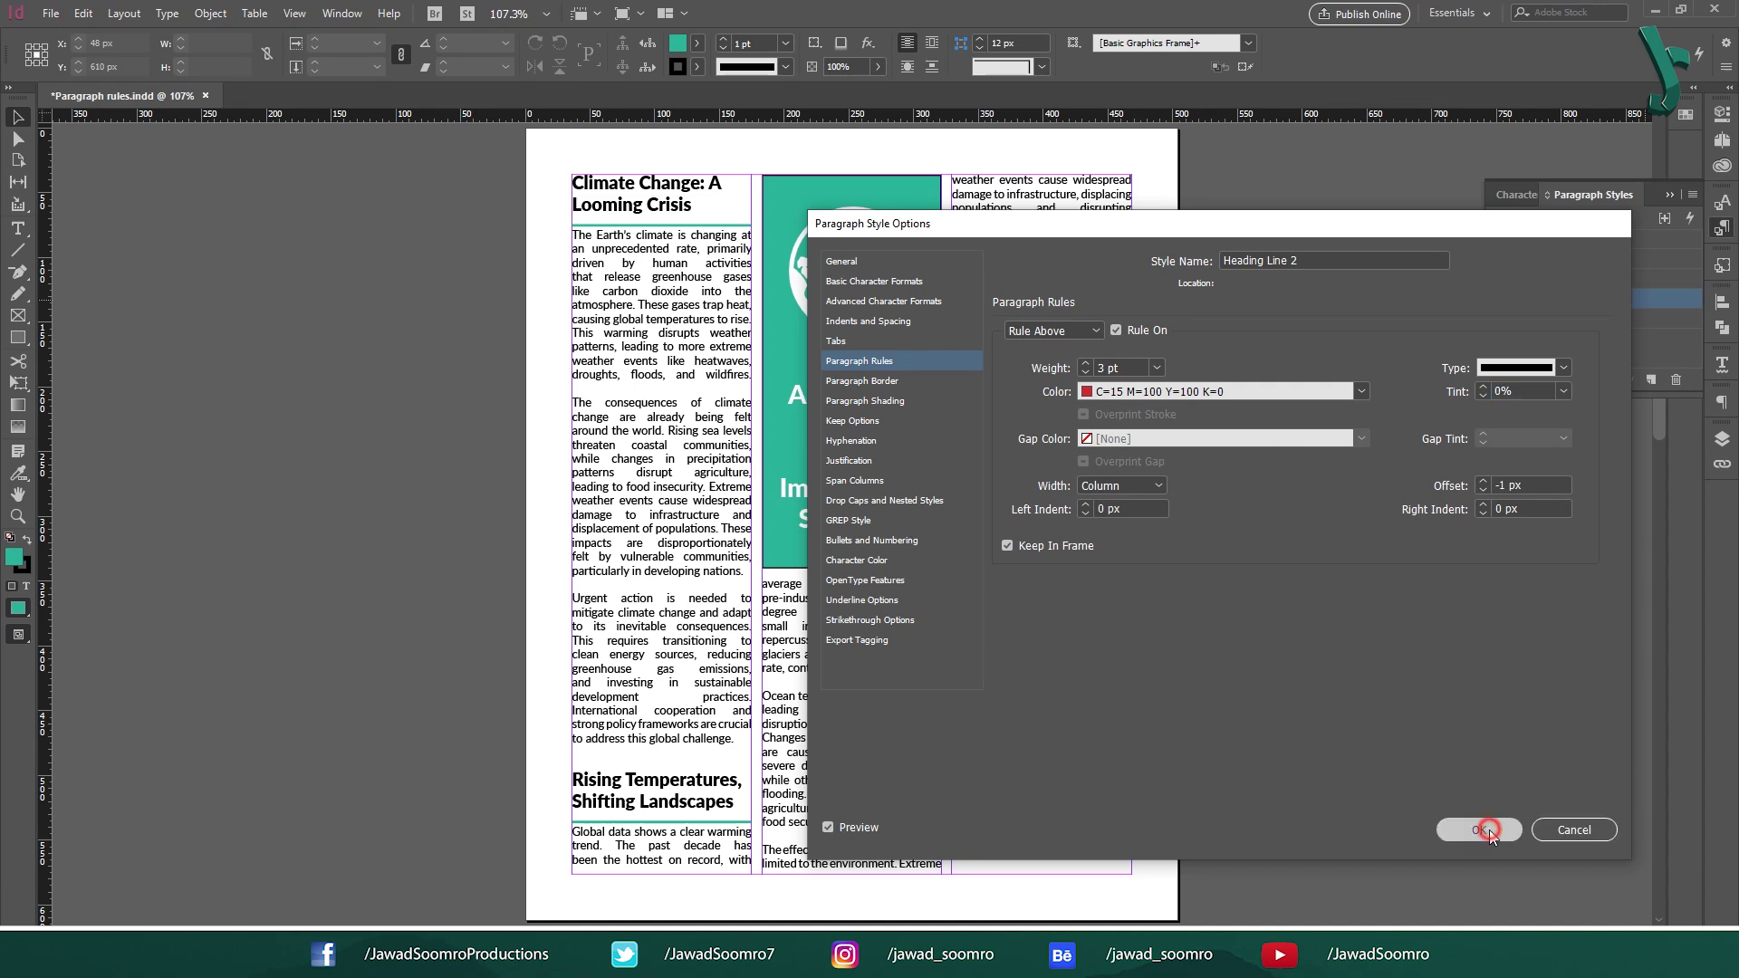
{"action": "left_click", "coordinate": [1593, 835]}
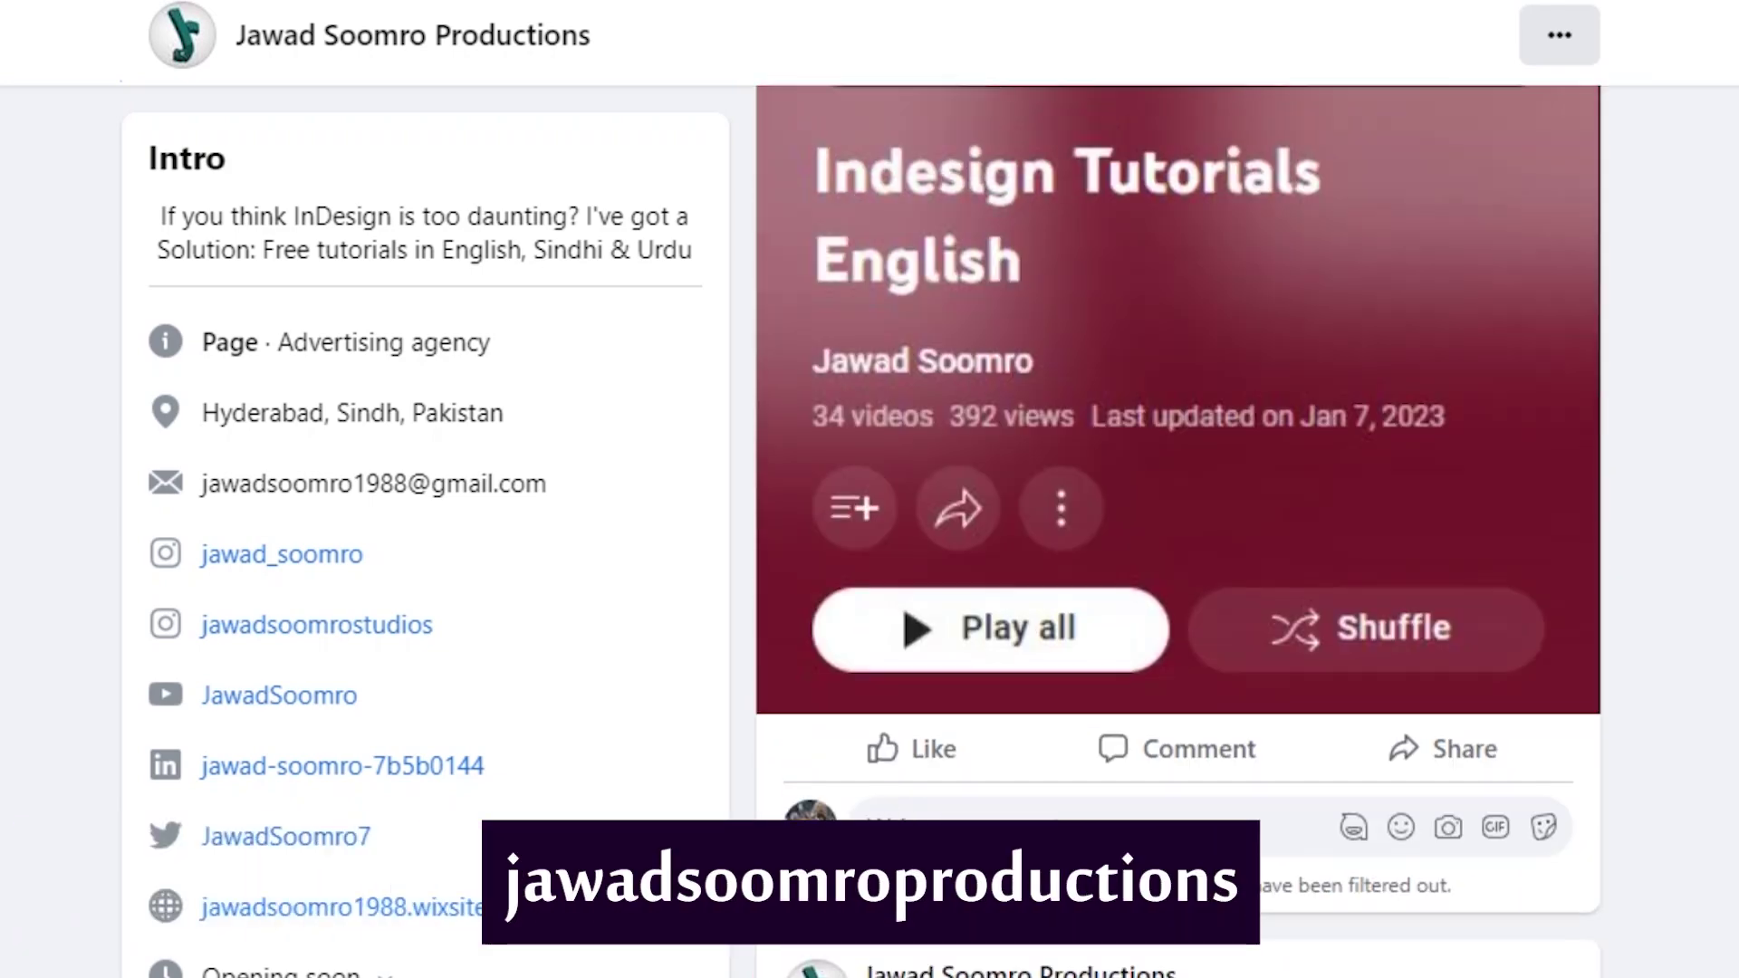
- Scroll through the creator's social pages, ending on the YouTube channel's Videos tab
{"action": "scroll", "coordinate": [869, 489], "scroll_direction": "up", "scroll_amount": 10}
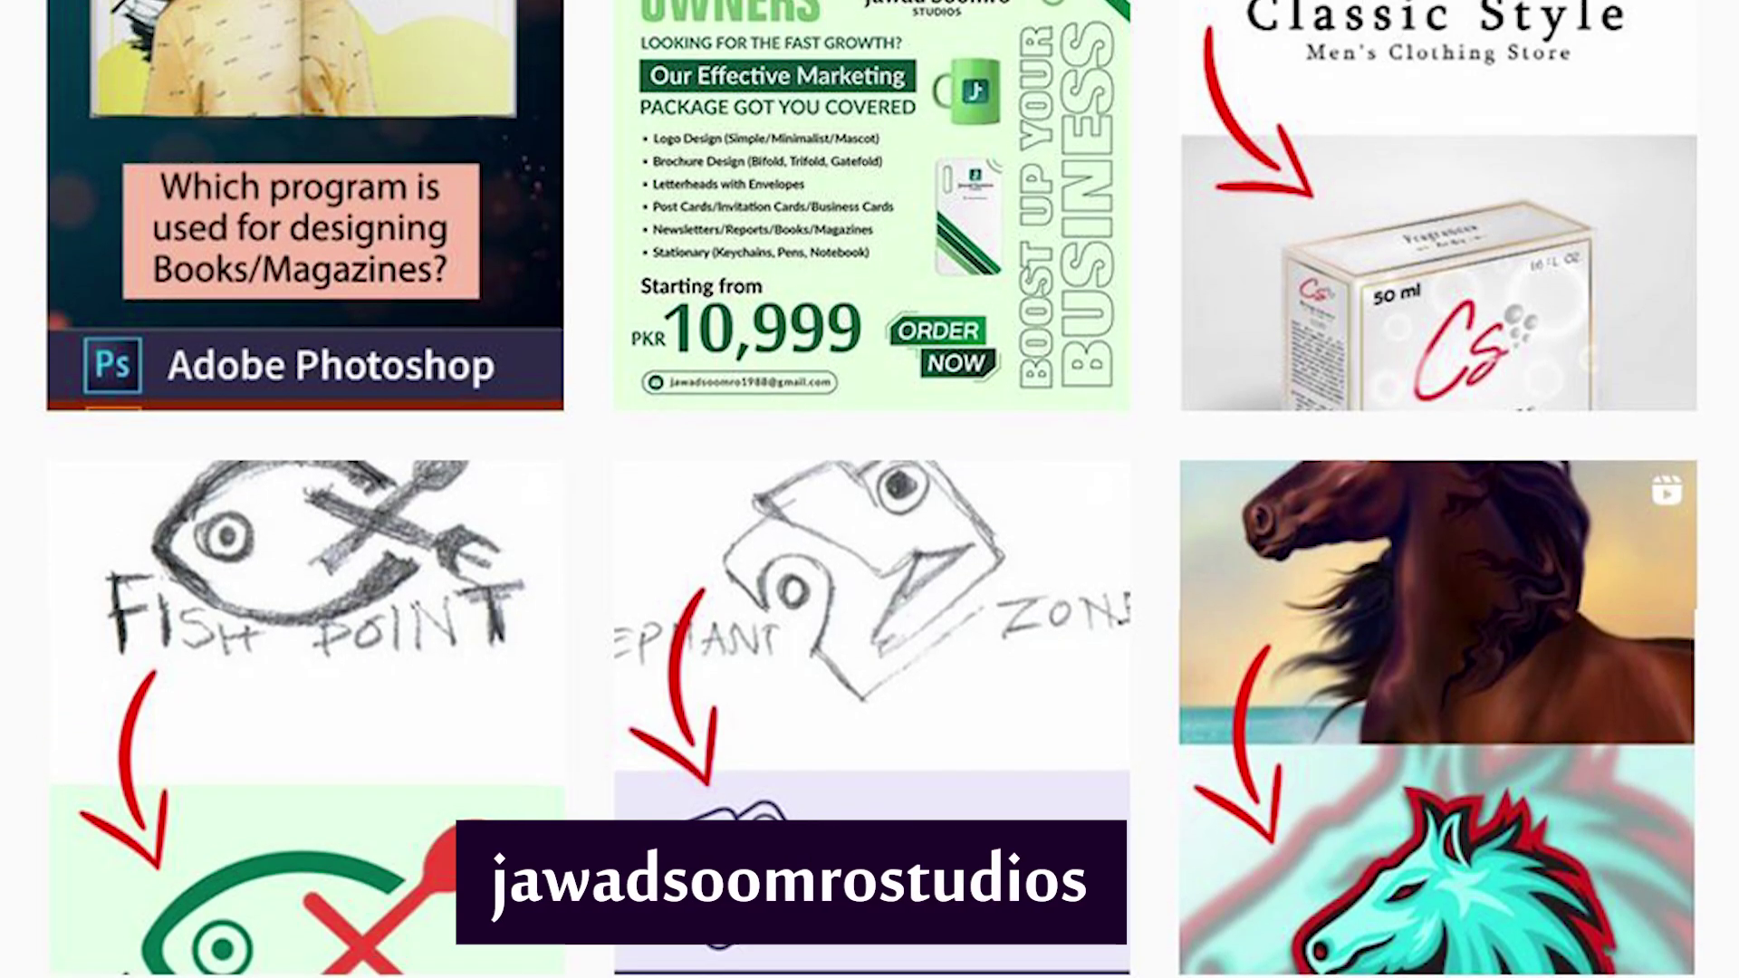
{"action": "scroll", "coordinate": [870, 489], "scroll_direction": "up", "scroll_amount": 7}
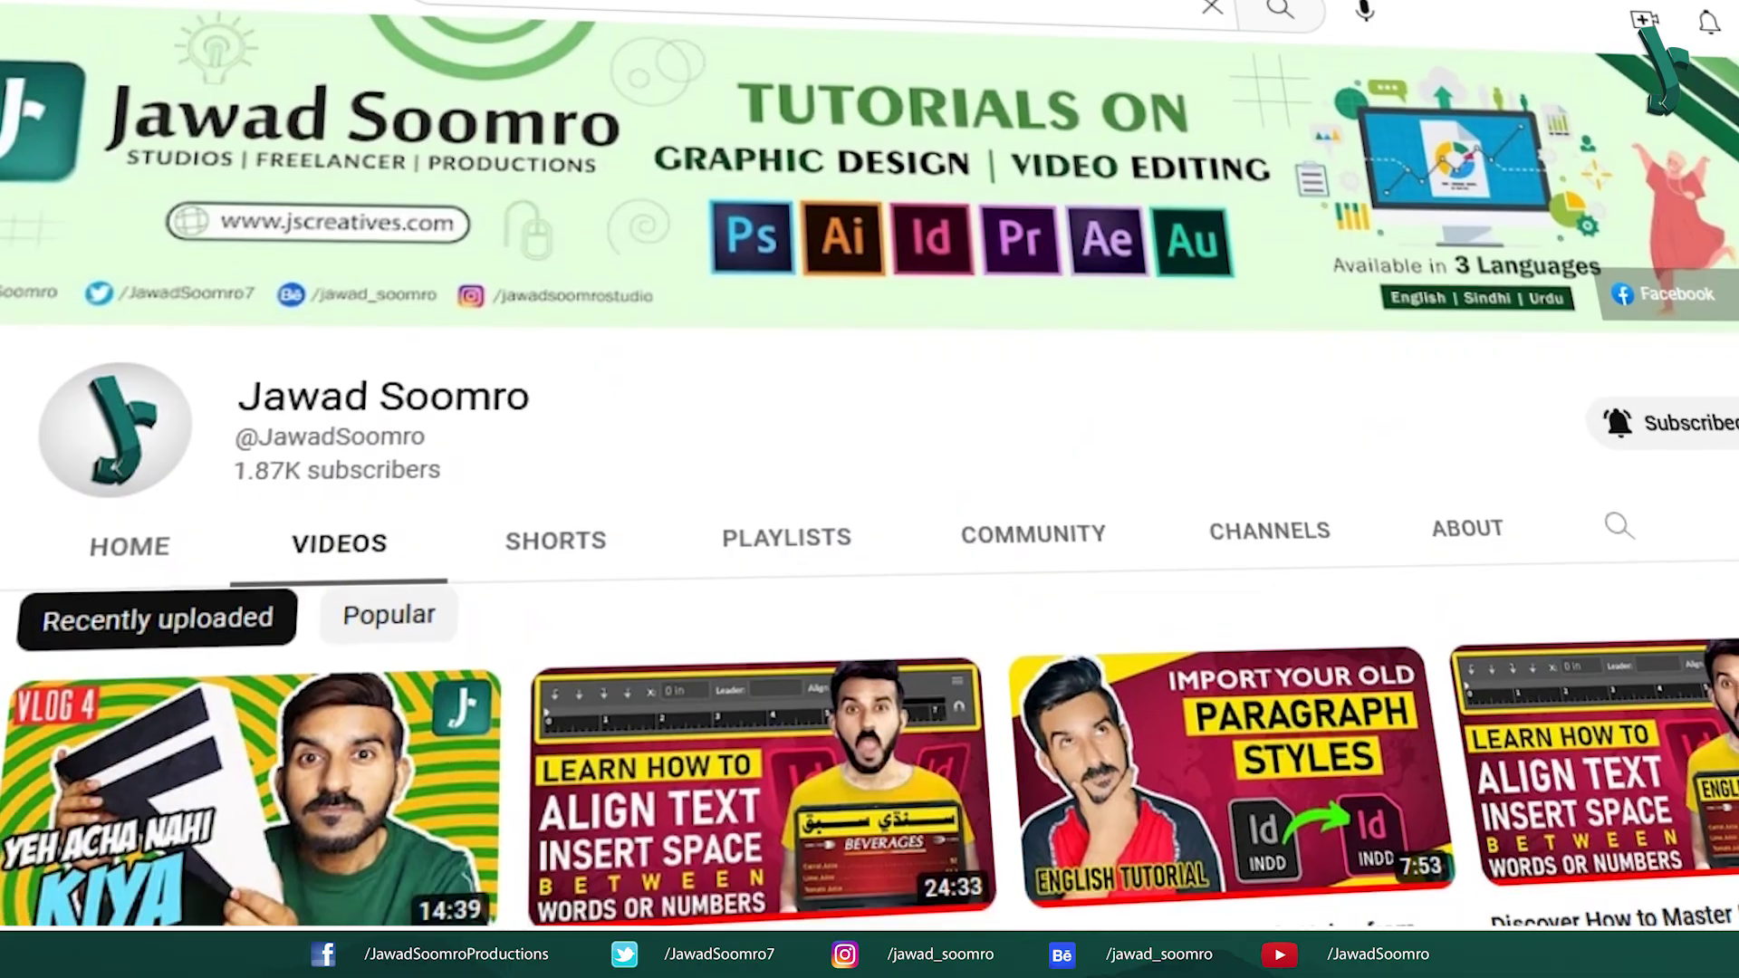
{"action": "scroll", "coordinate": [869, 489], "scroll_direction": "down", "scroll_amount": 5}
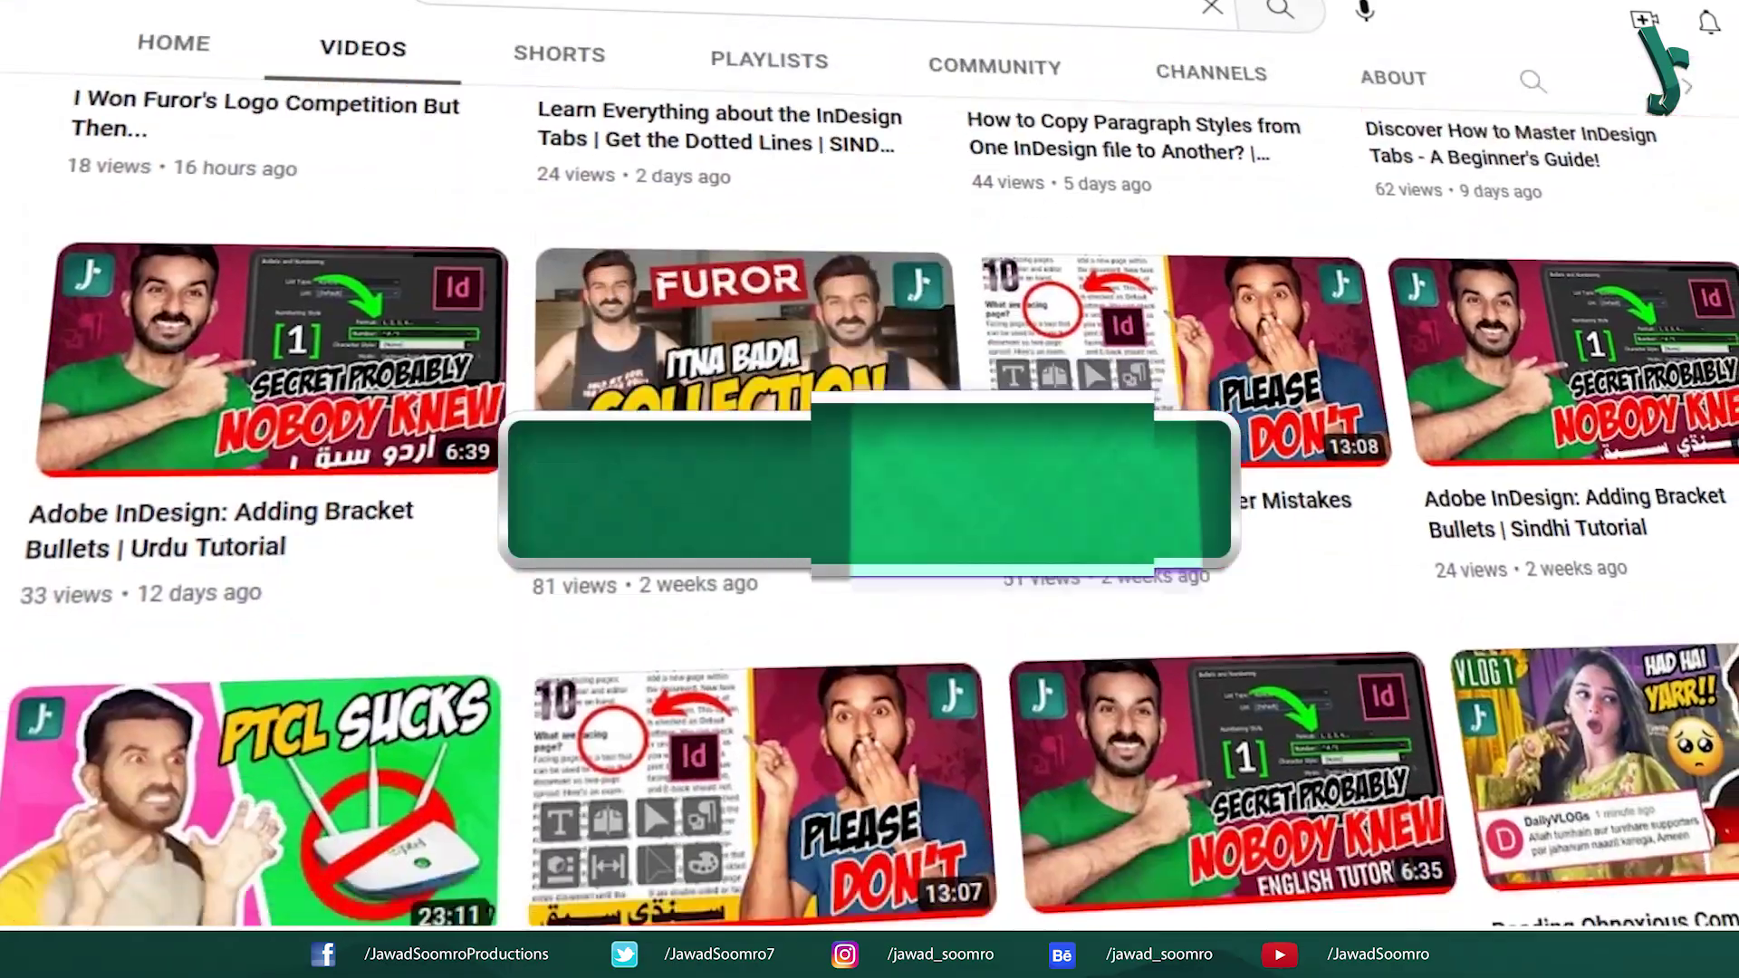
{"action": "scroll", "coordinate": [870, 489], "scroll_direction": "down", "scroll_amount": 4}
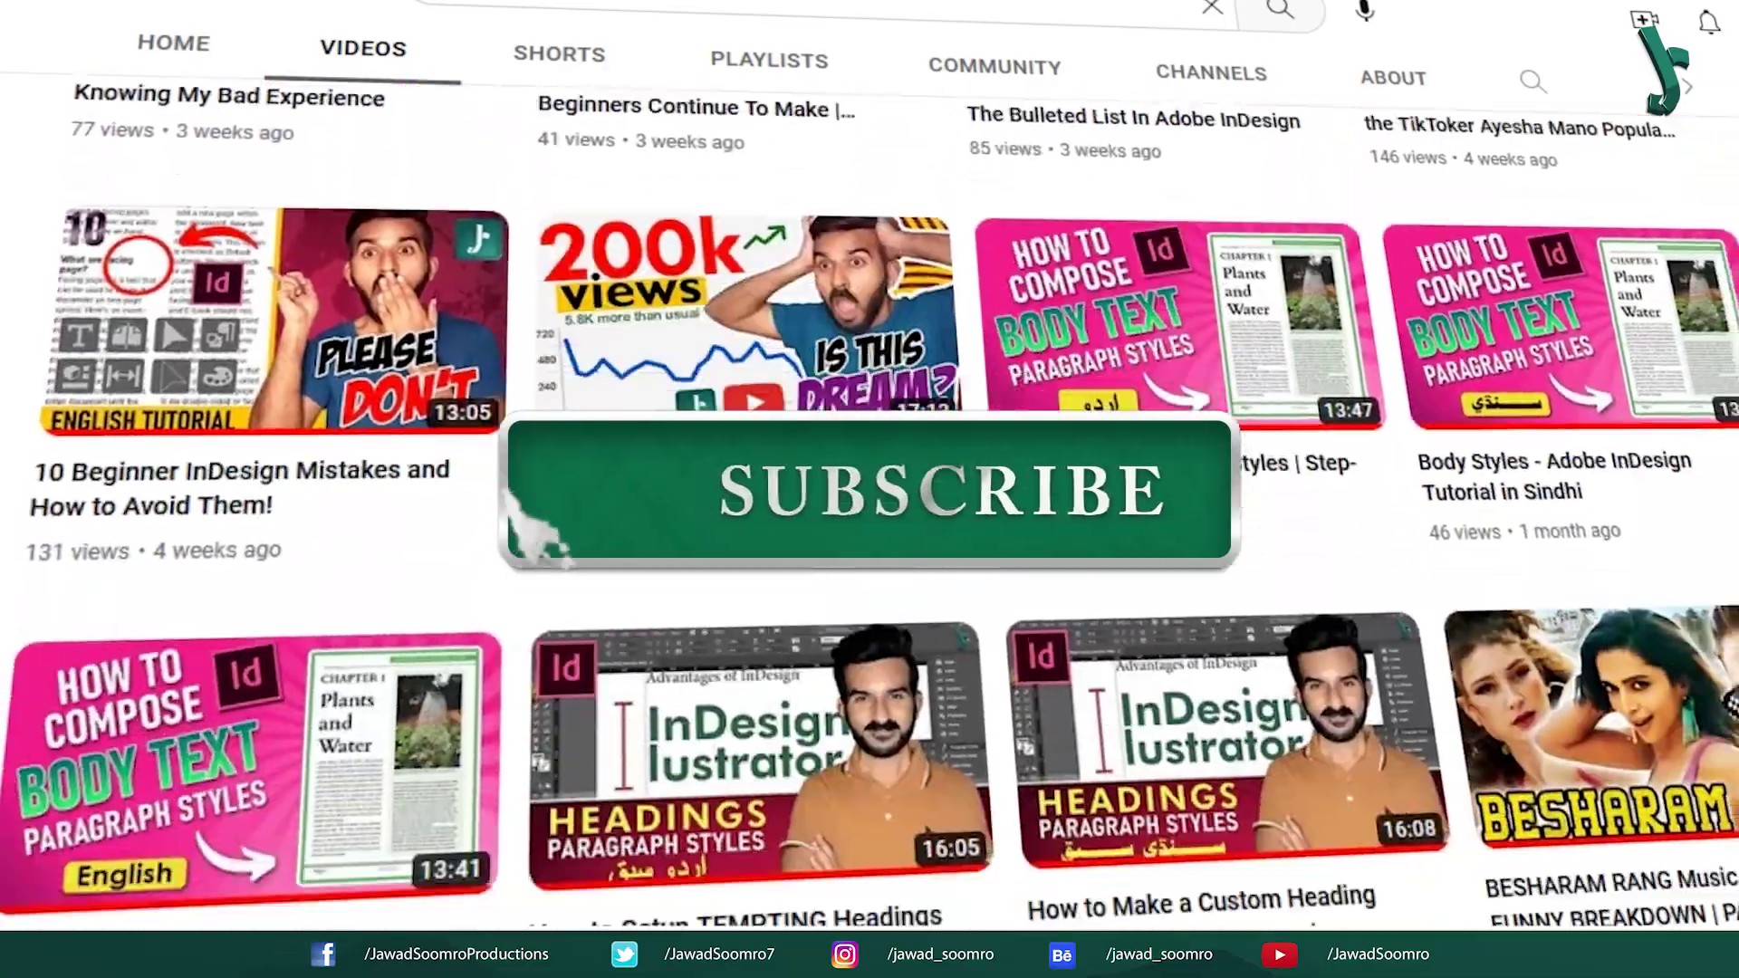